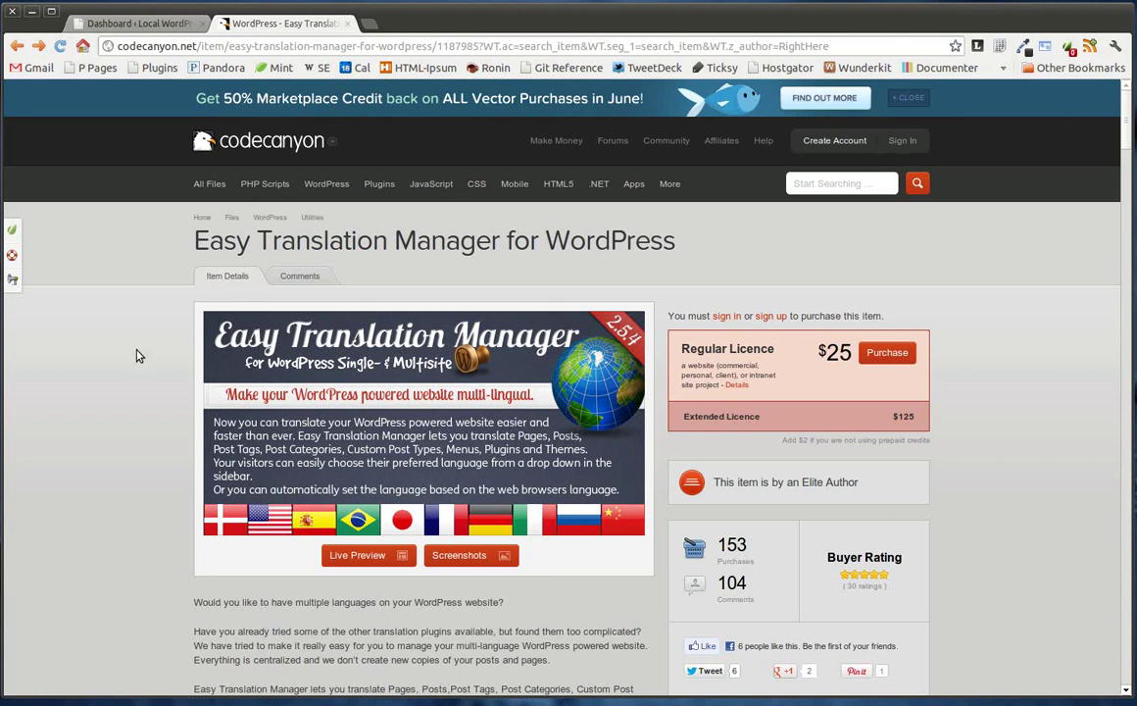
# Step: From the local site's Dashboard, open the Easy Translation Manager Get Started page under ETM Settings
pyautogui.scroll(-3, 138, 356)
pyautogui.scroll(3, 142, 357)
pyautogui.click(147, 23)
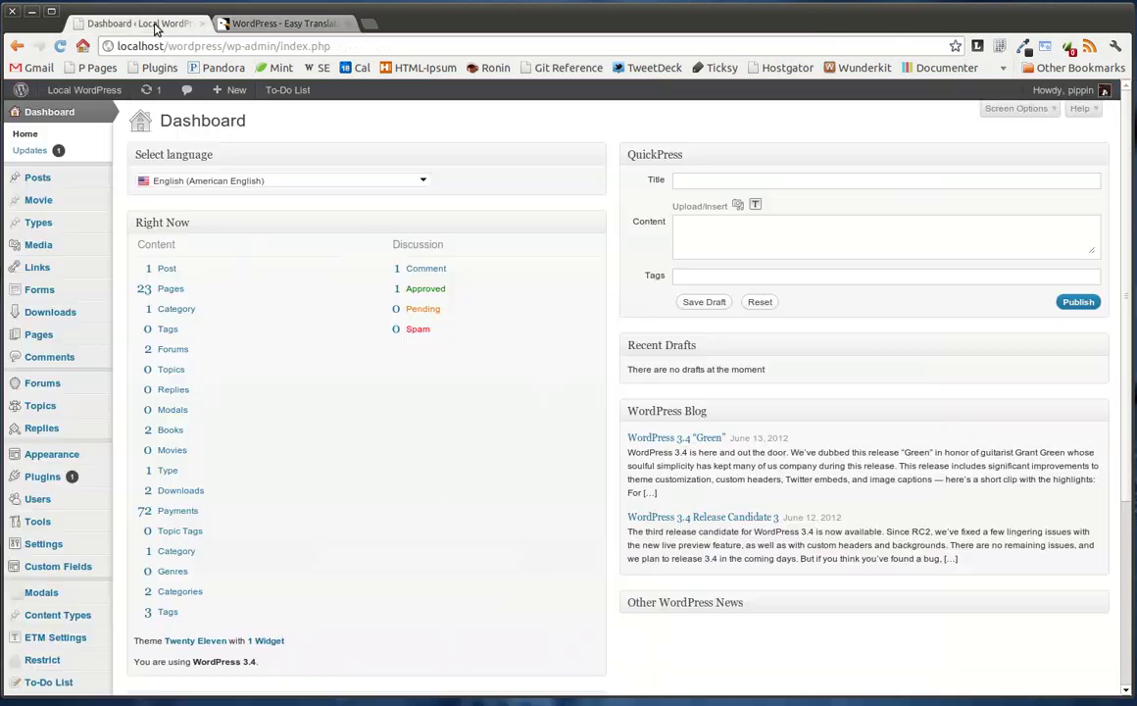
pyautogui.scroll(-4, 121, 353)
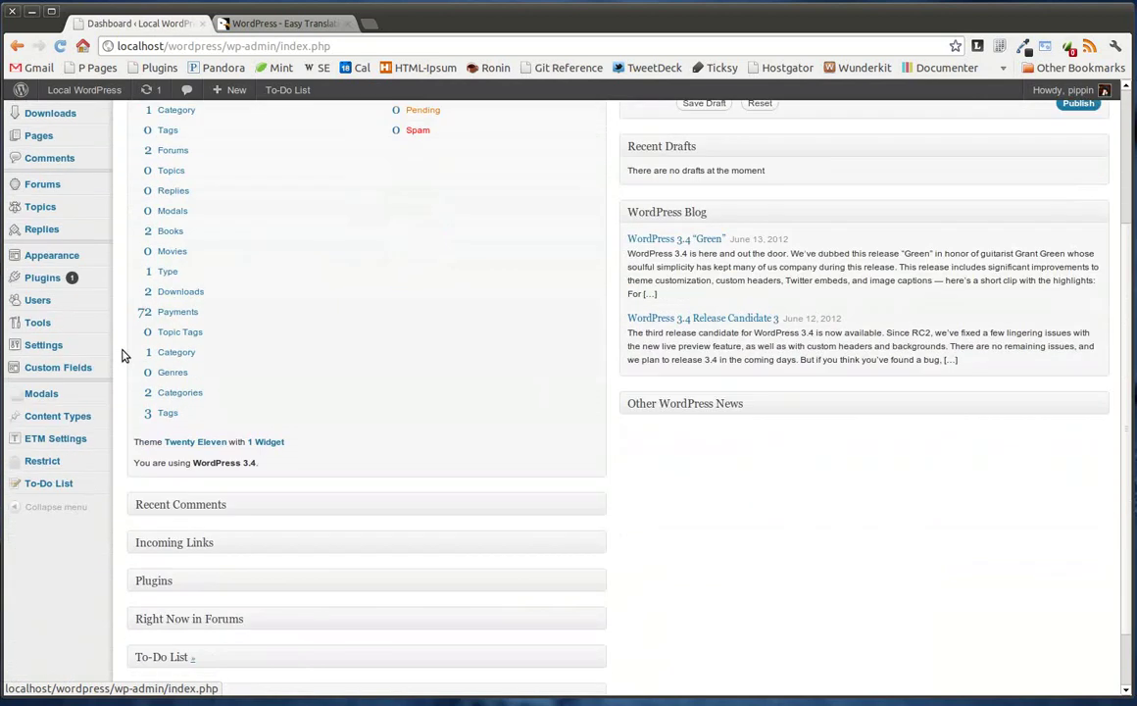
pyautogui.moveTo(51, 442)
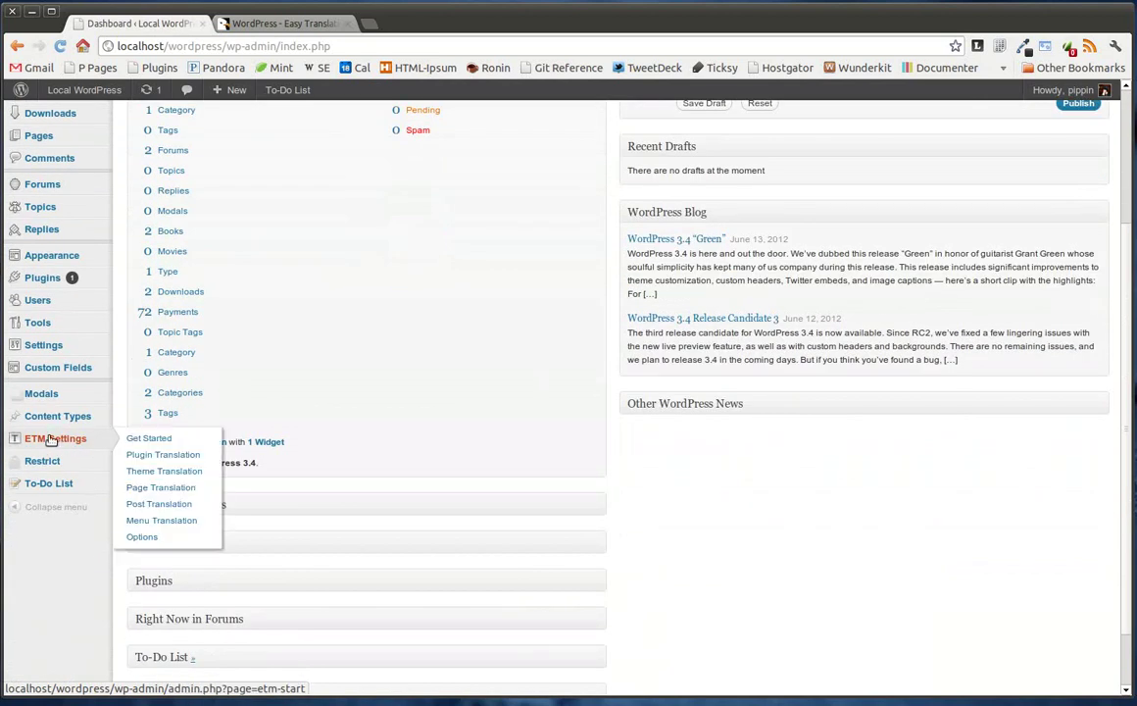
pyautogui.click(51, 440)
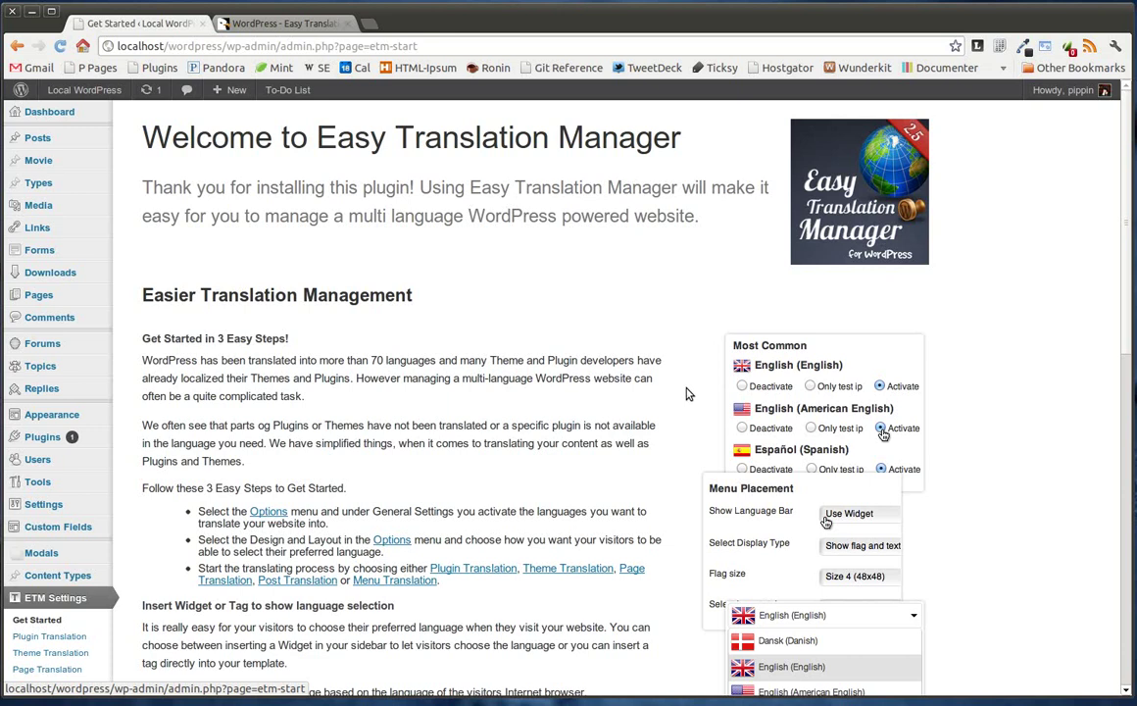
pyautogui.scroll(-4, 686, 393)
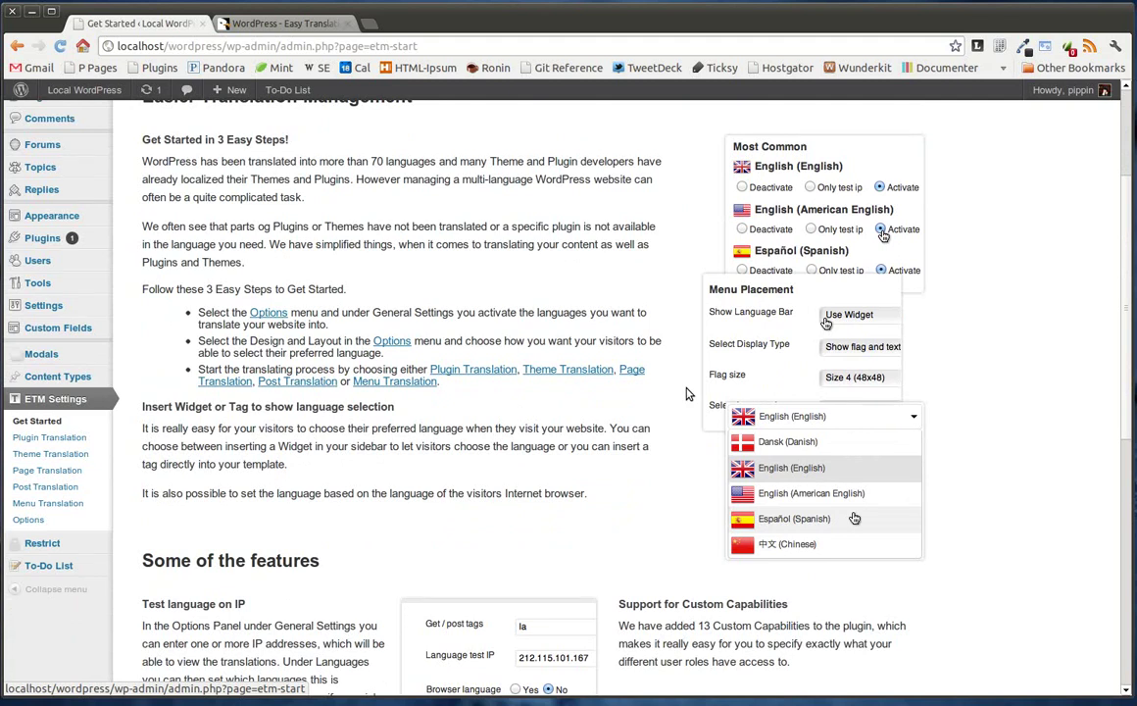
pyautogui.scroll(-9, 686, 393)
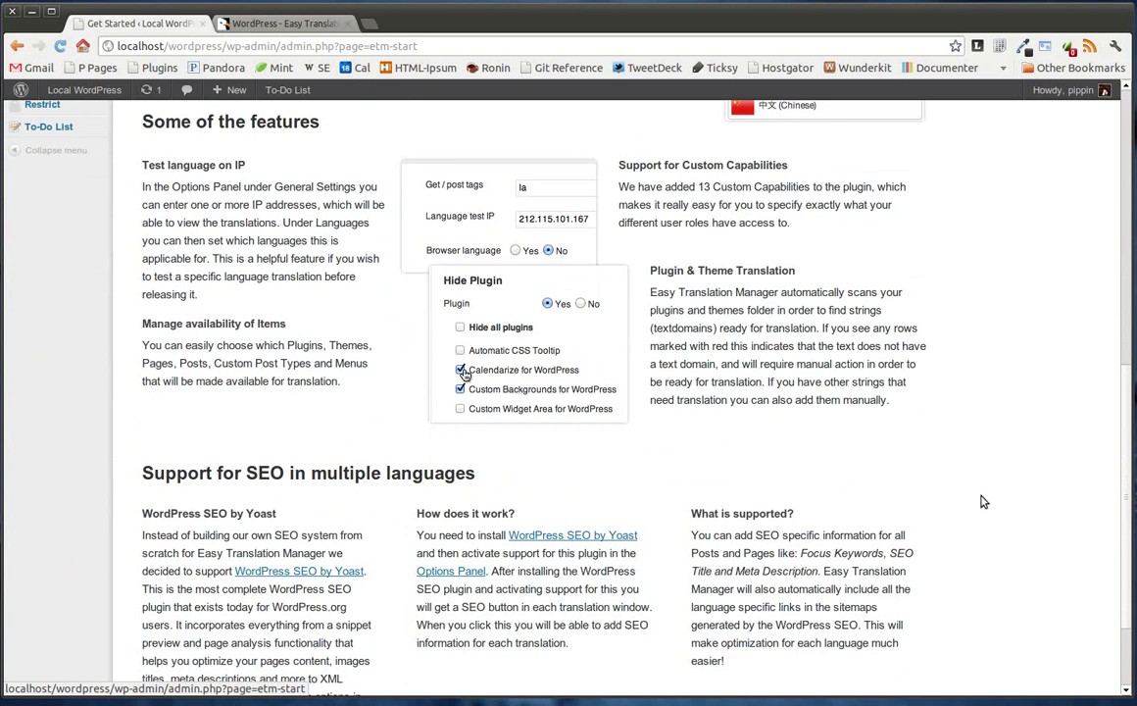
pyautogui.scroll(6, 984, 495)
pyautogui.scroll(5, 977, 496)
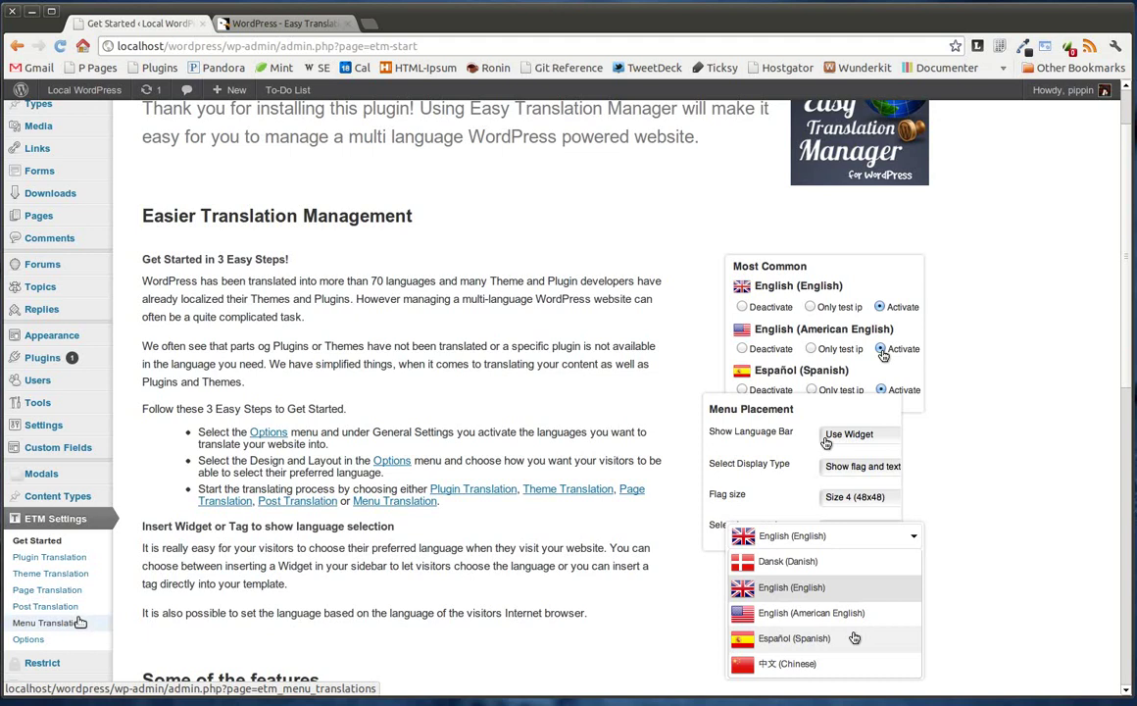
# Step: Open Plugin Translation and page through the 114 plugins to page 4, which lists Easy Digital Downloads
pyautogui.click(65, 561)
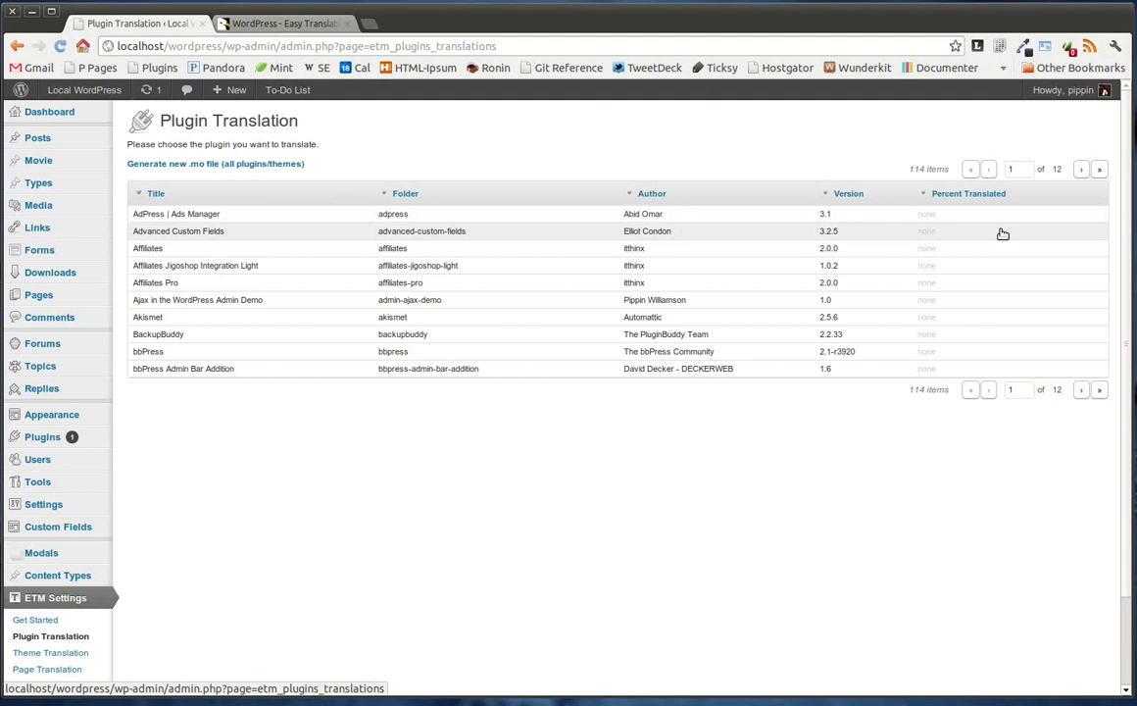
pyautogui.click(1081, 390)
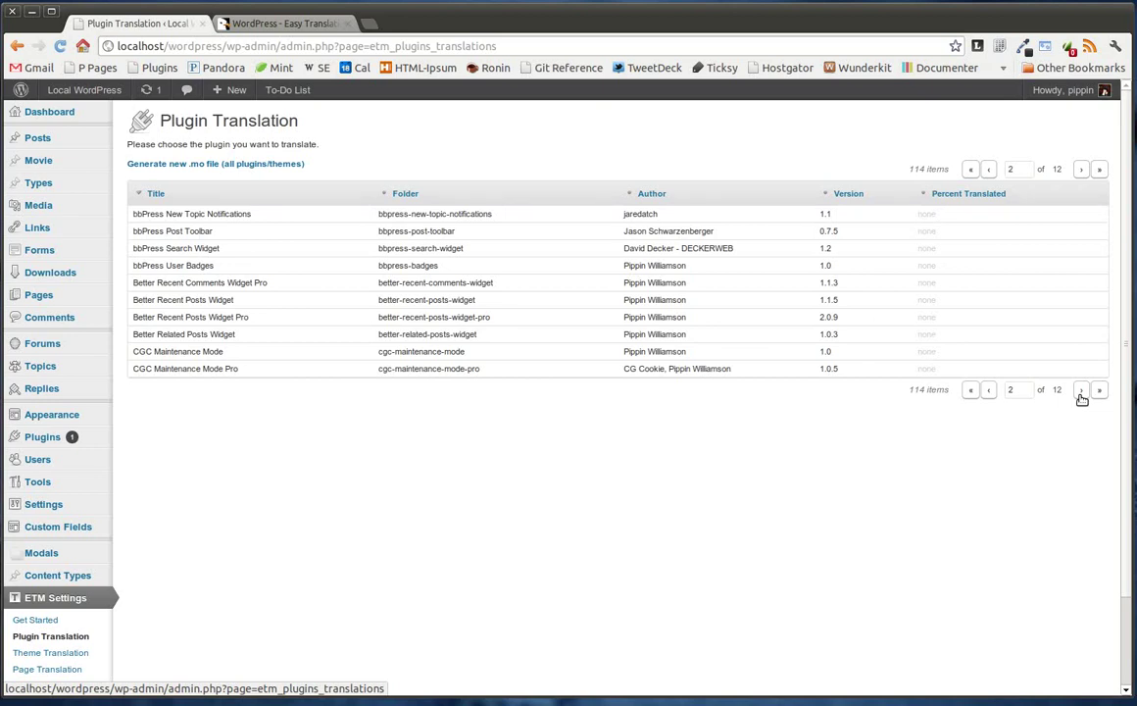
pyautogui.click(1081, 392)
pyautogui.click(1083, 391)
pyautogui.click(1083, 397)
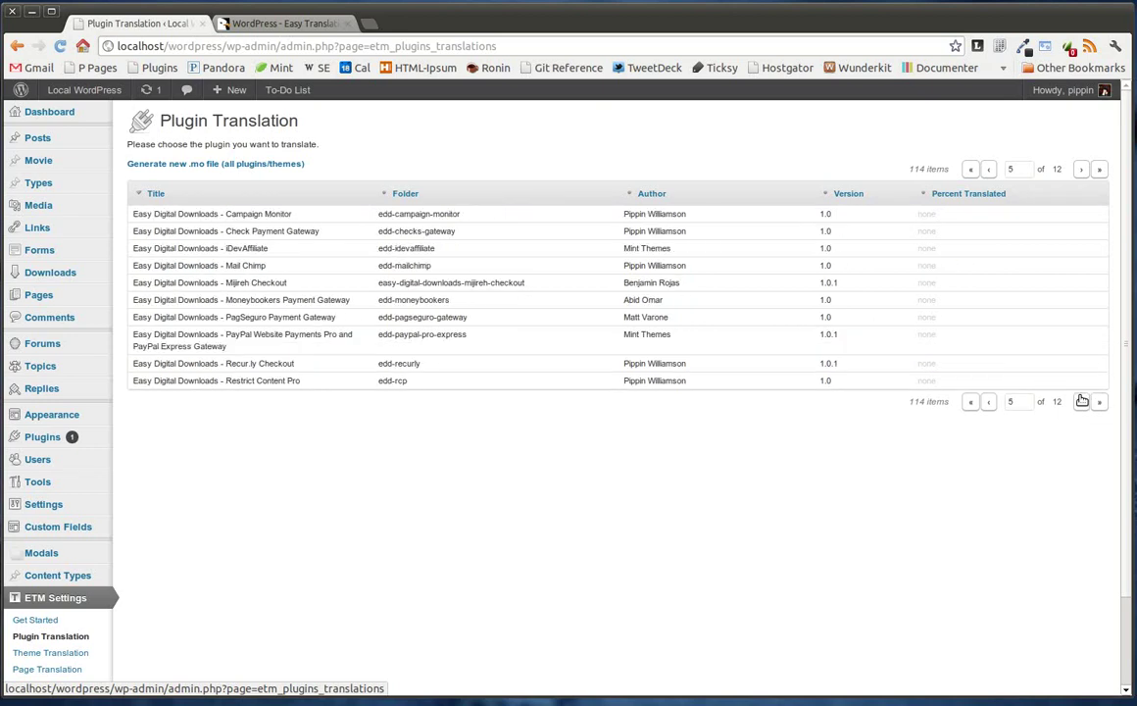
pyautogui.click(1083, 401)
pyautogui.click(988, 400)
pyautogui.click(988, 401)
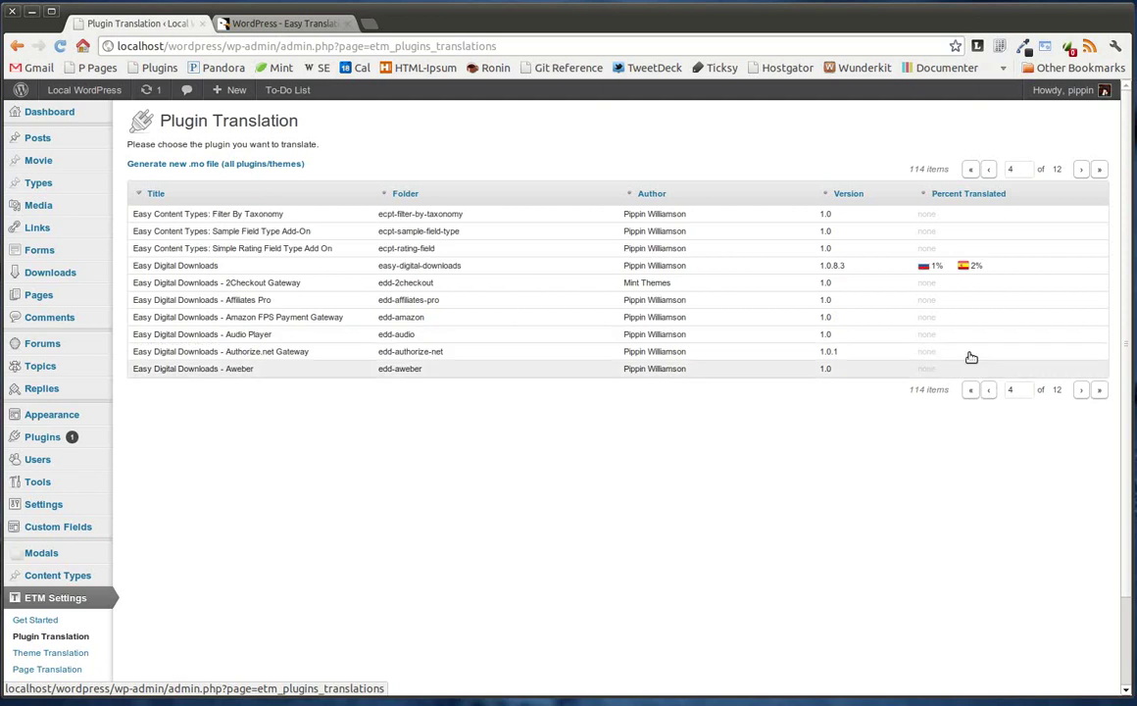
# Step: Open Easy Digital Downloads' 262 translatable strings and start the Russian translation of Add Ons
pyautogui.click(208, 268)
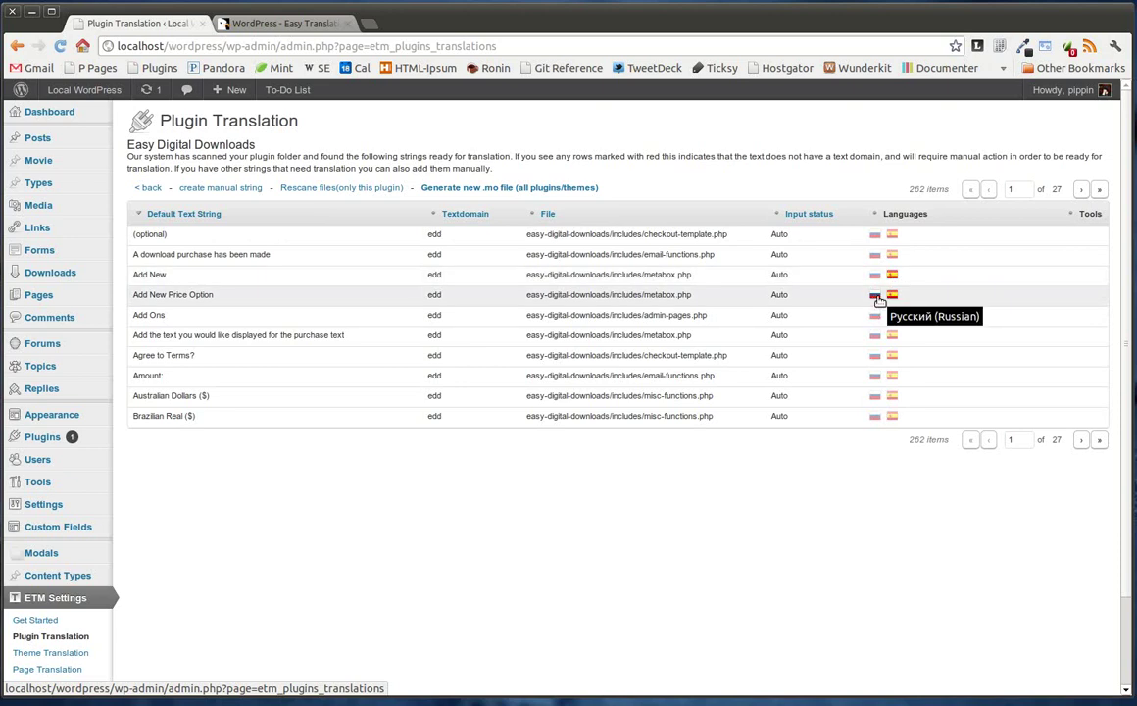
pyautogui.click(876, 295)
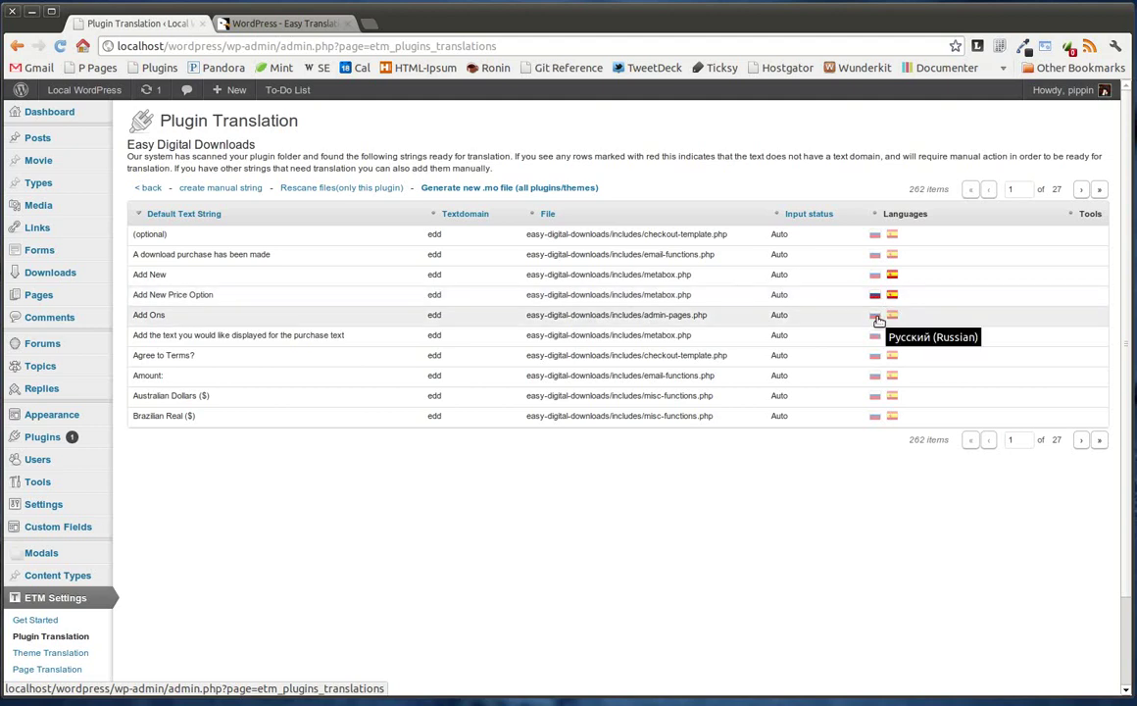
pyautogui.click(876, 316)
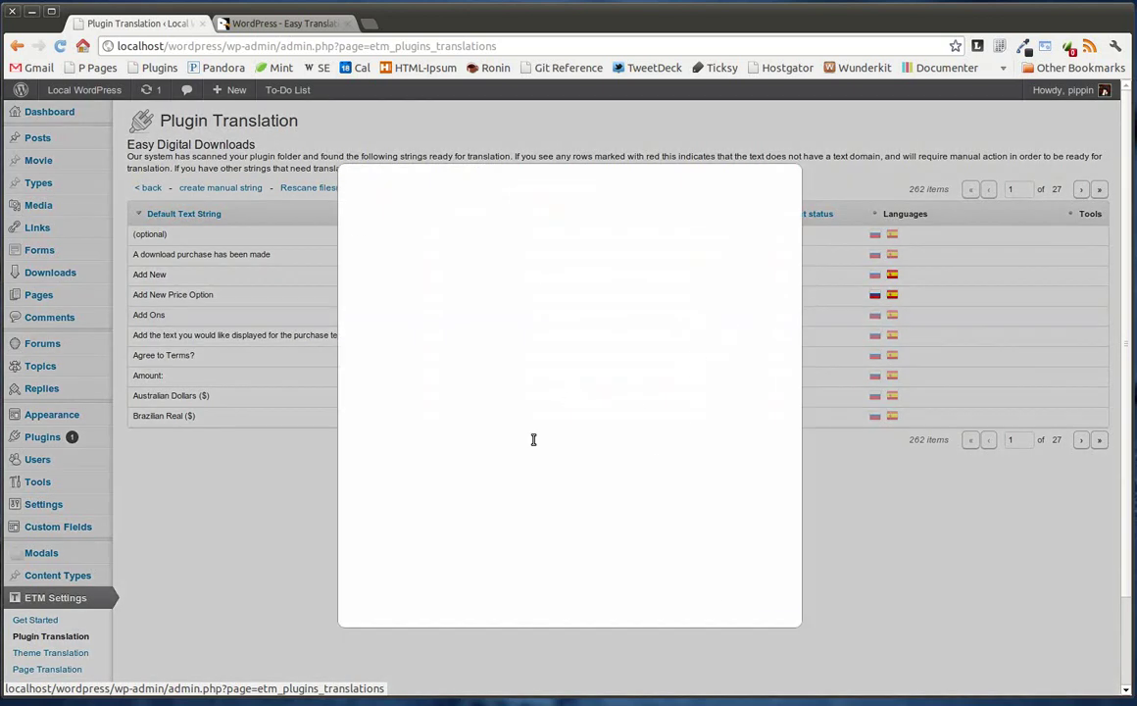
# Step: Enter 'This is the Translation' as the Russian translation of Add Ons and save it
pyautogui.click(465, 257)
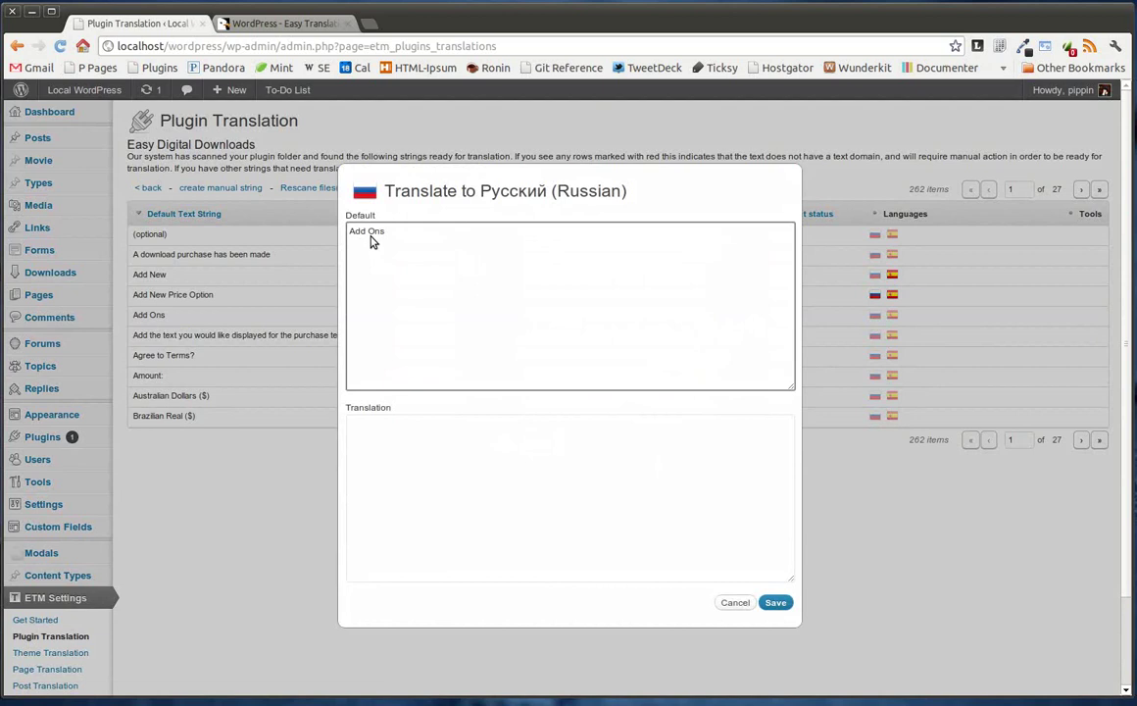
pyautogui.click(433, 459)
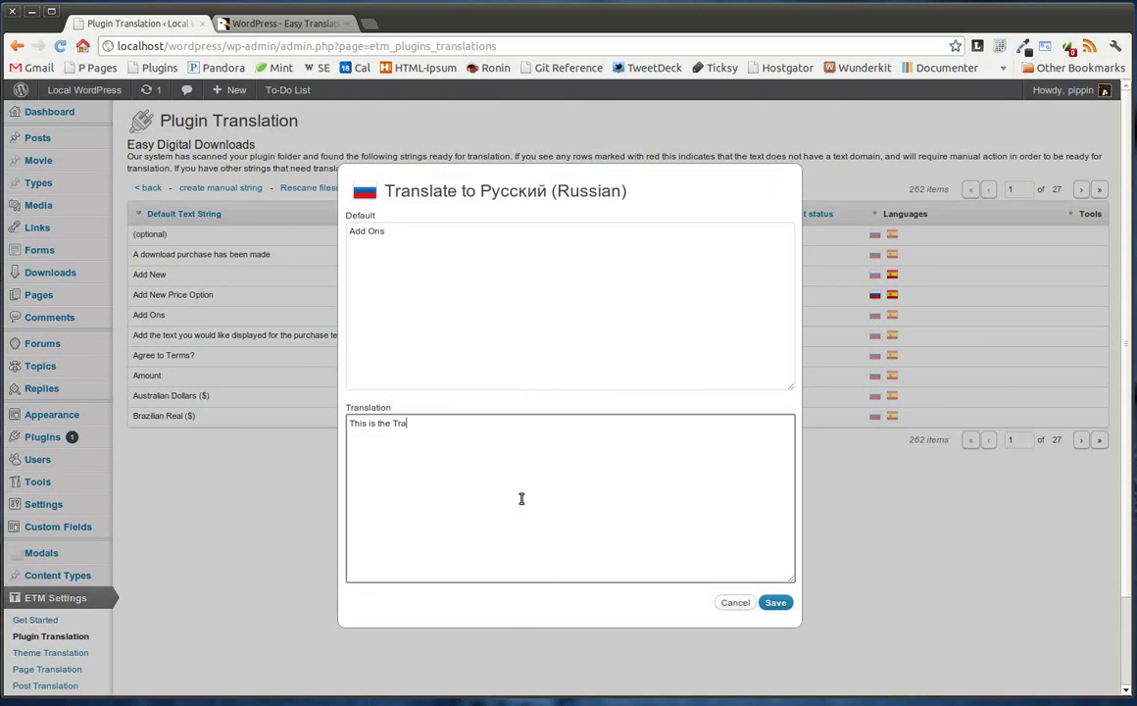
pyautogui.click(774, 602)
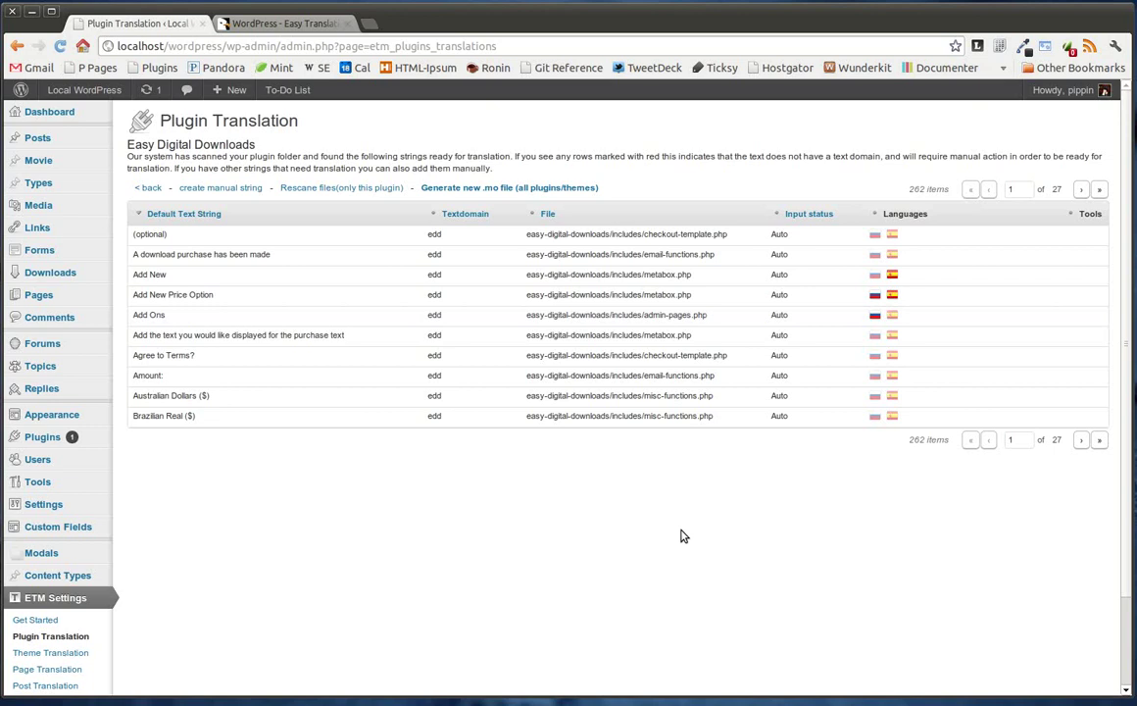
pyautogui.scroll(-2, 274, 619)
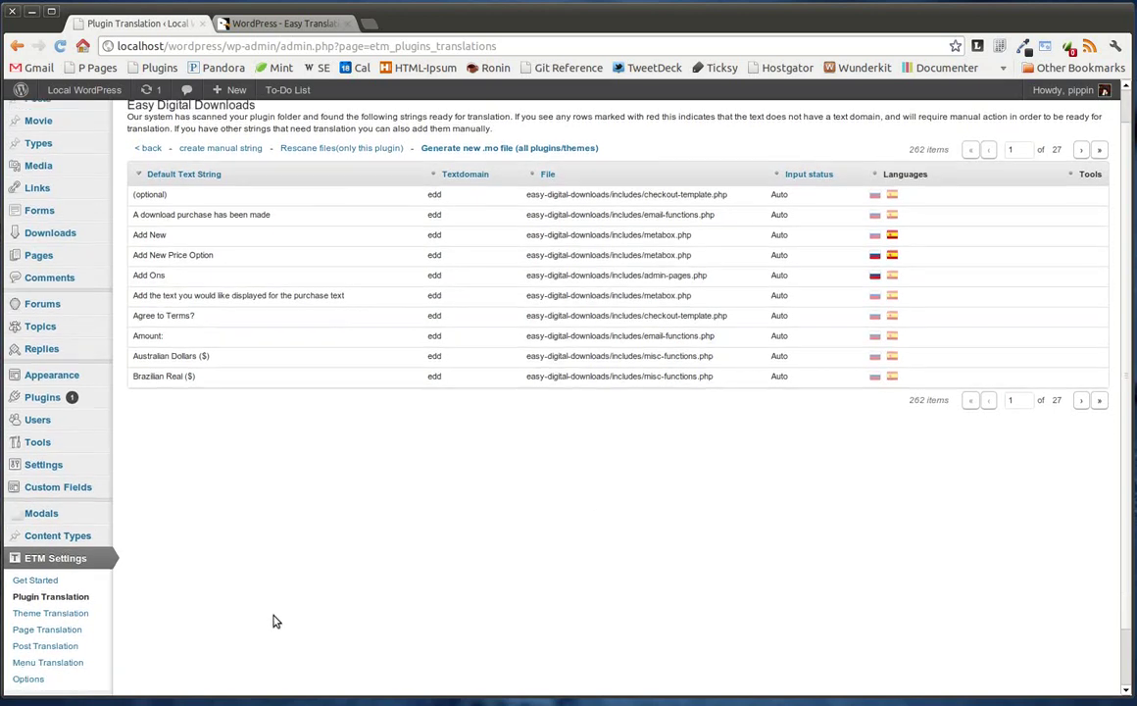
# Step: Go through Theme Translation to Page Translation and open the Spanish translation of A Page
pyautogui.click(50, 573)
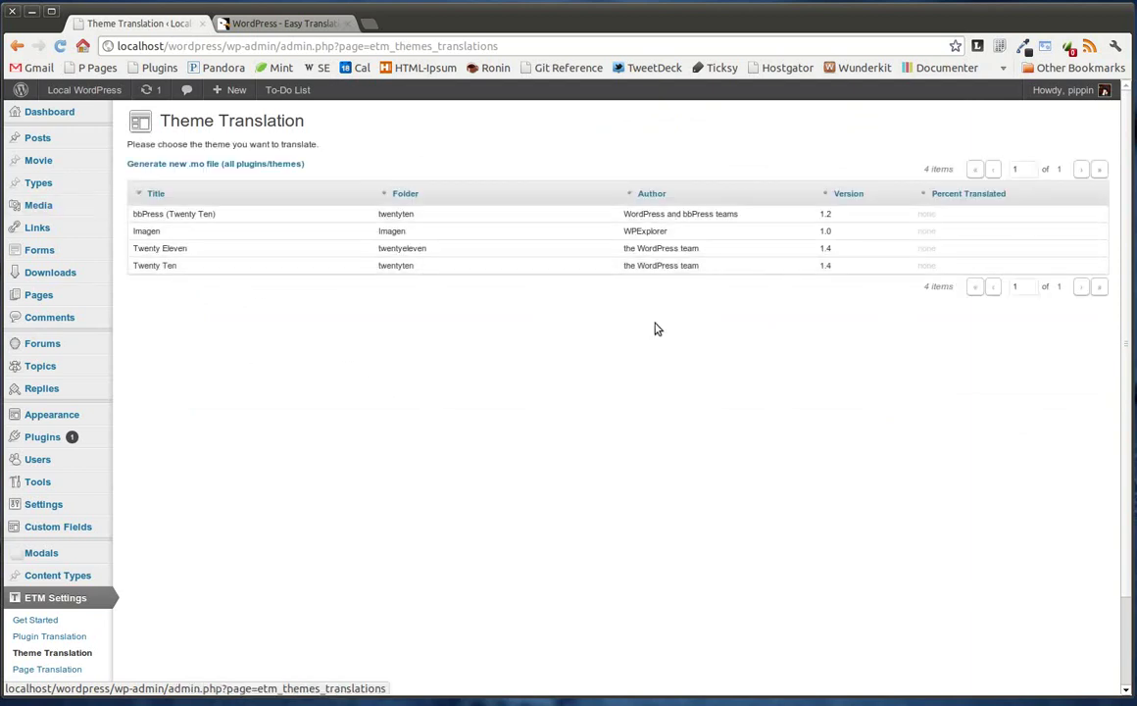
pyautogui.scroll(-3, 343, 549)
pyautogui.click(83, 566)
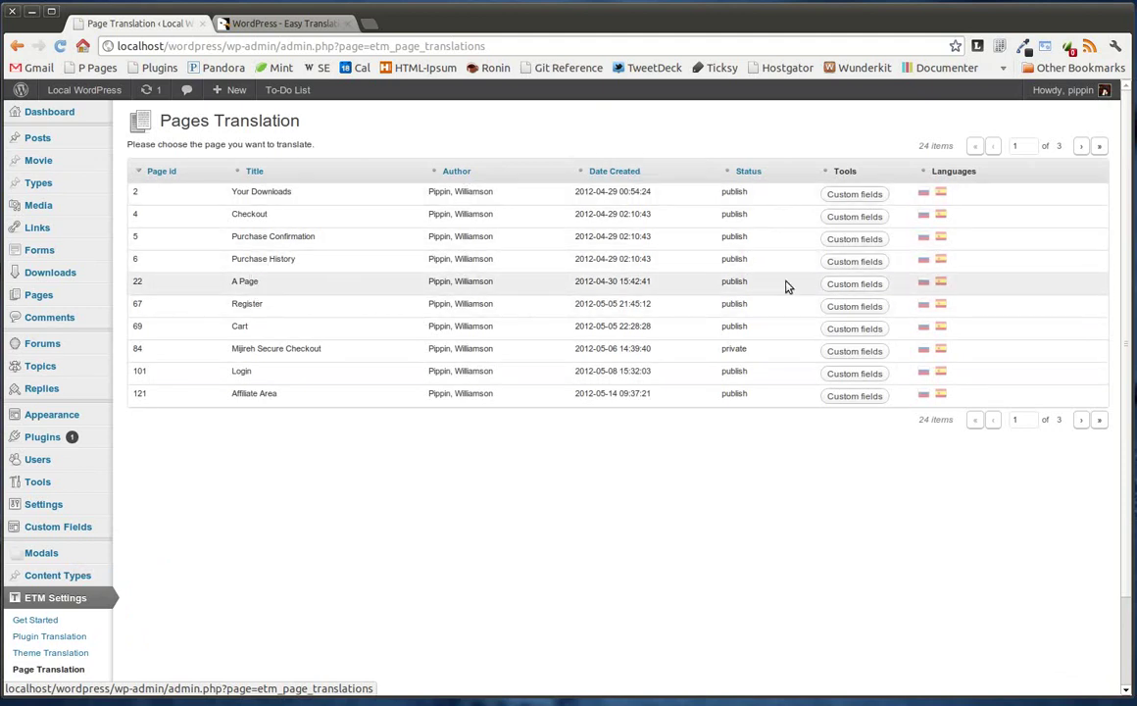
pyautogui.click(941, 285)
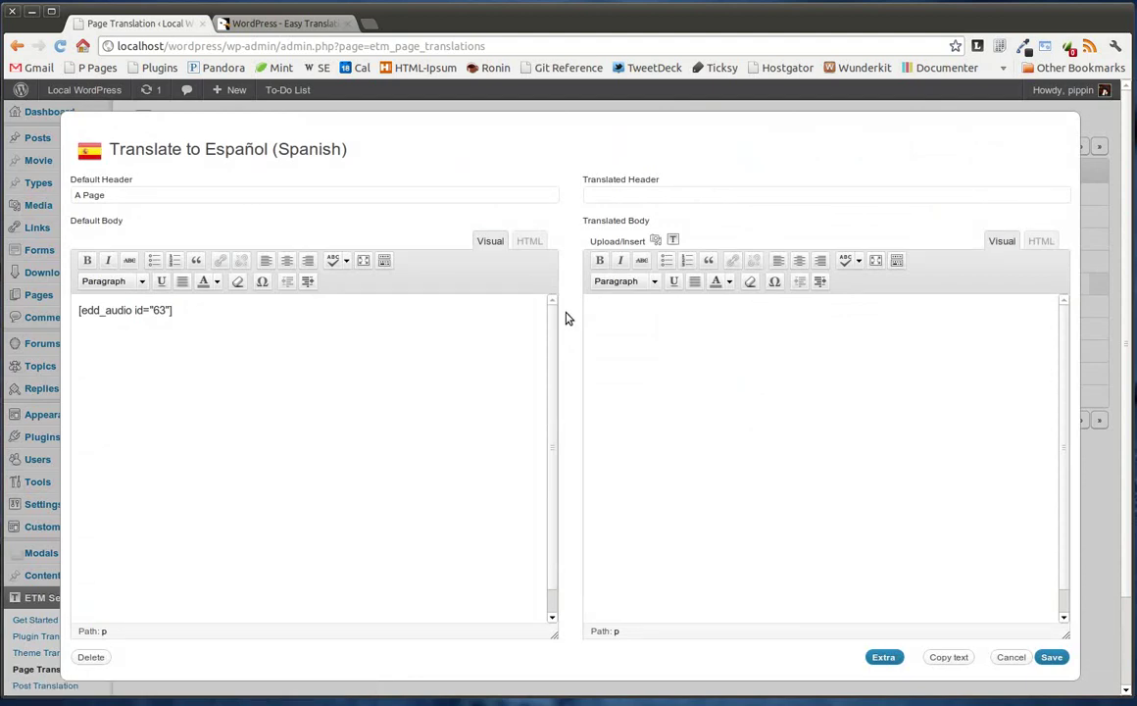
# Step: Enter a Spanish title and body for A Page, checking the body in HTML and Visual views
pyautogui.click(668, 339)
pyautogui.click(672, 196)
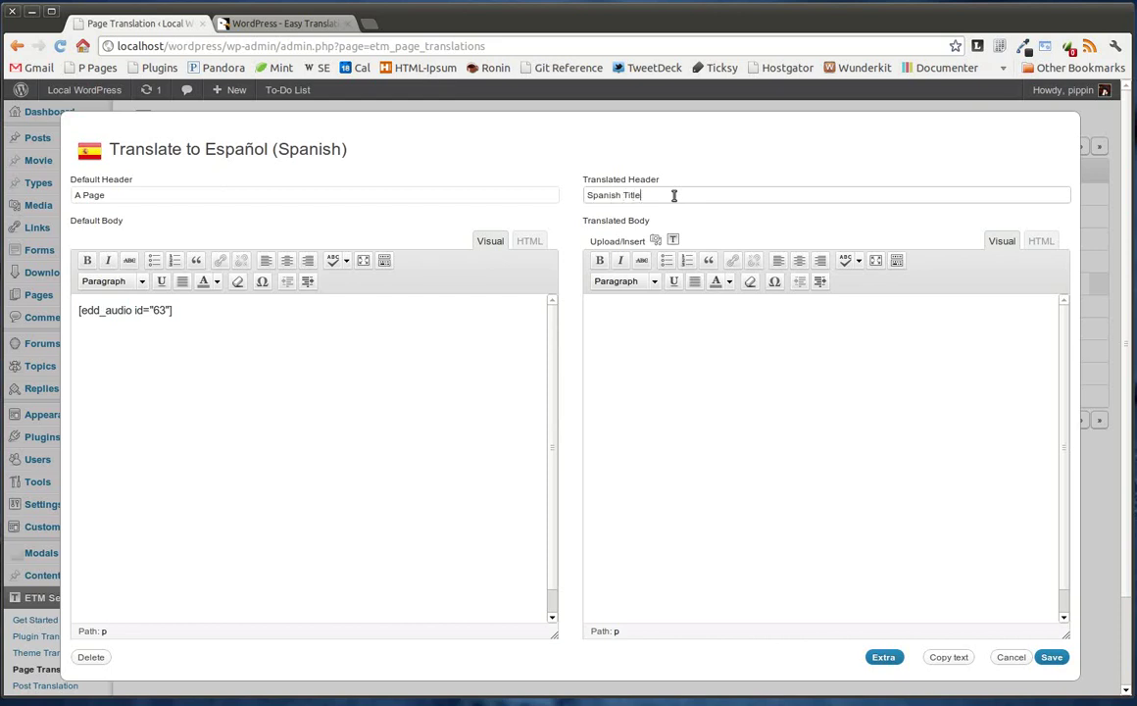
pyautogui.click(691, 364)
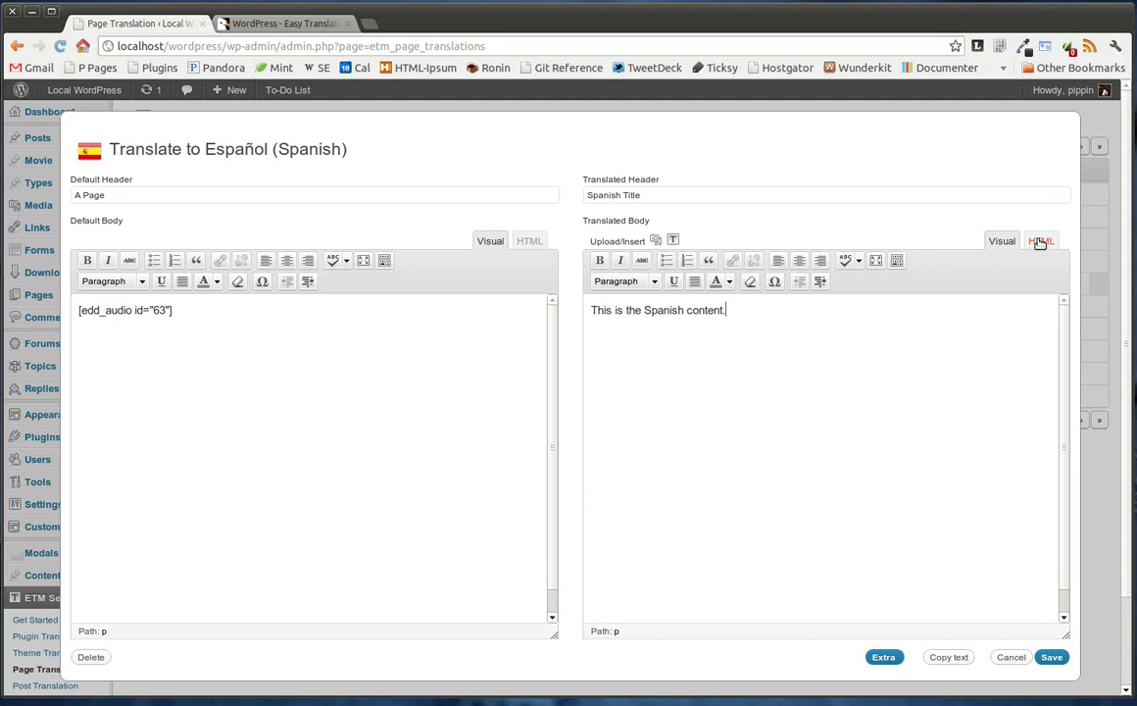
pyautogui.click(1040, 242)
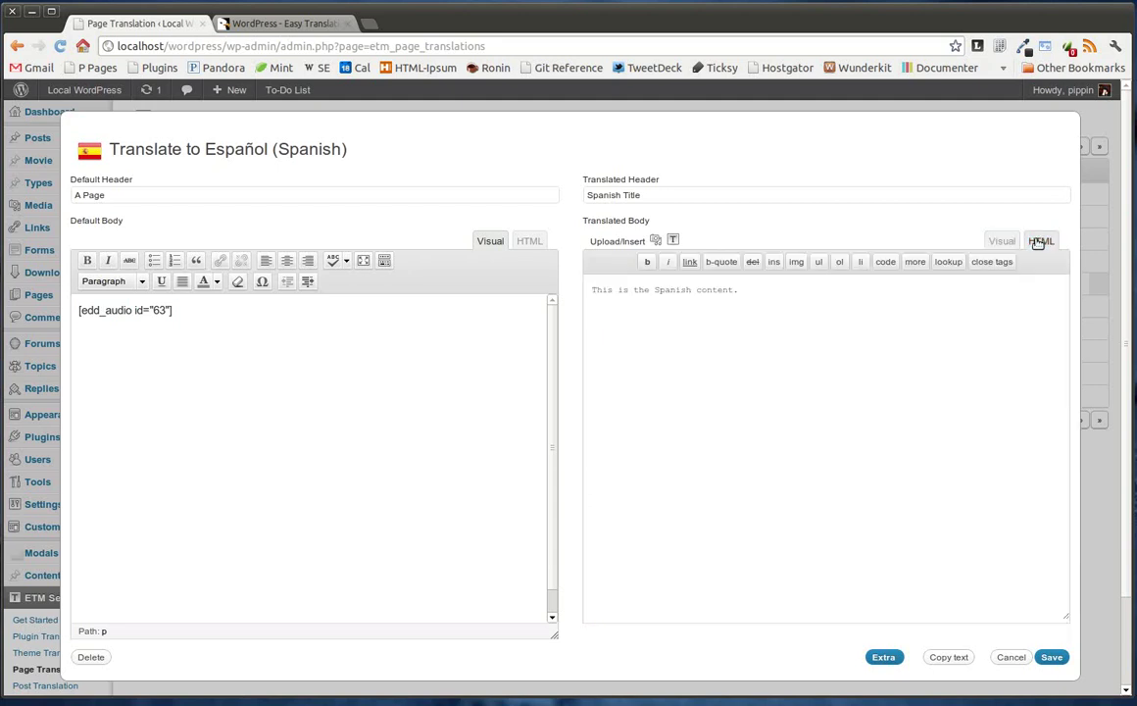
pyautogui.click(1001, 240)
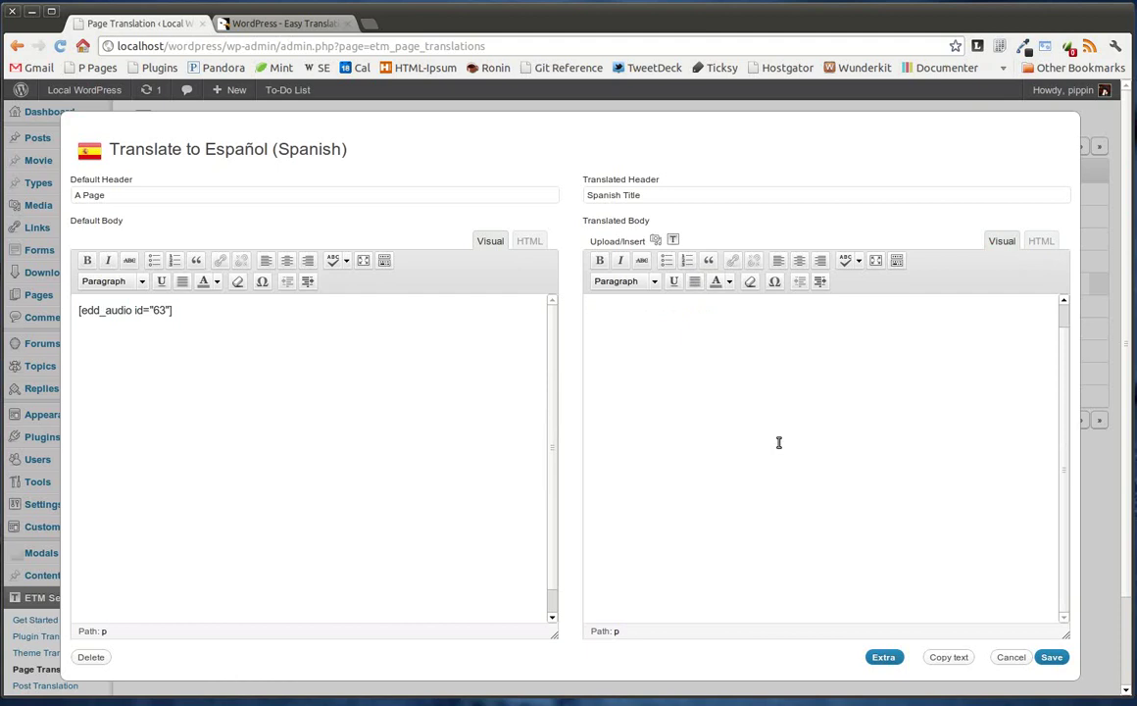
# Step: Copy the original title and [edd_audio id="63"] body into the Spanish translation
pyautogui.click(953, 660)
pyautogui.click(222, 385)
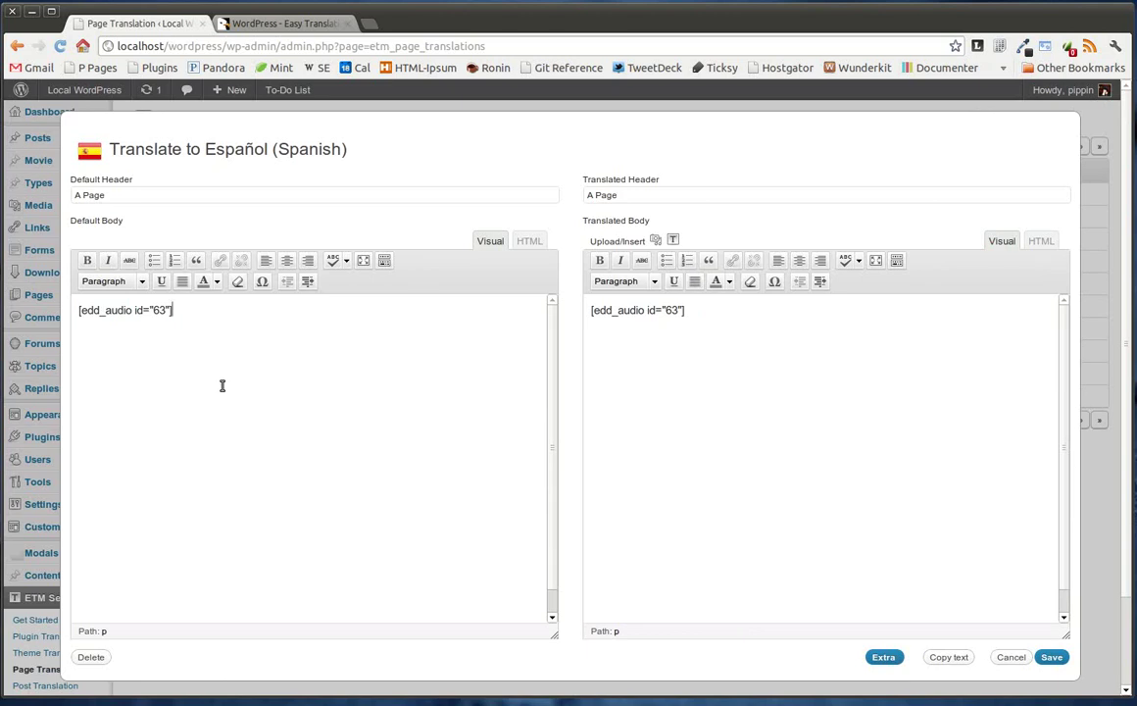
pyautogui.click(873, 376)
# Step: In the Extra fields, enter a-spanish-page as A Page's translated permalink, then go back
pyautogui.click(882, 658)
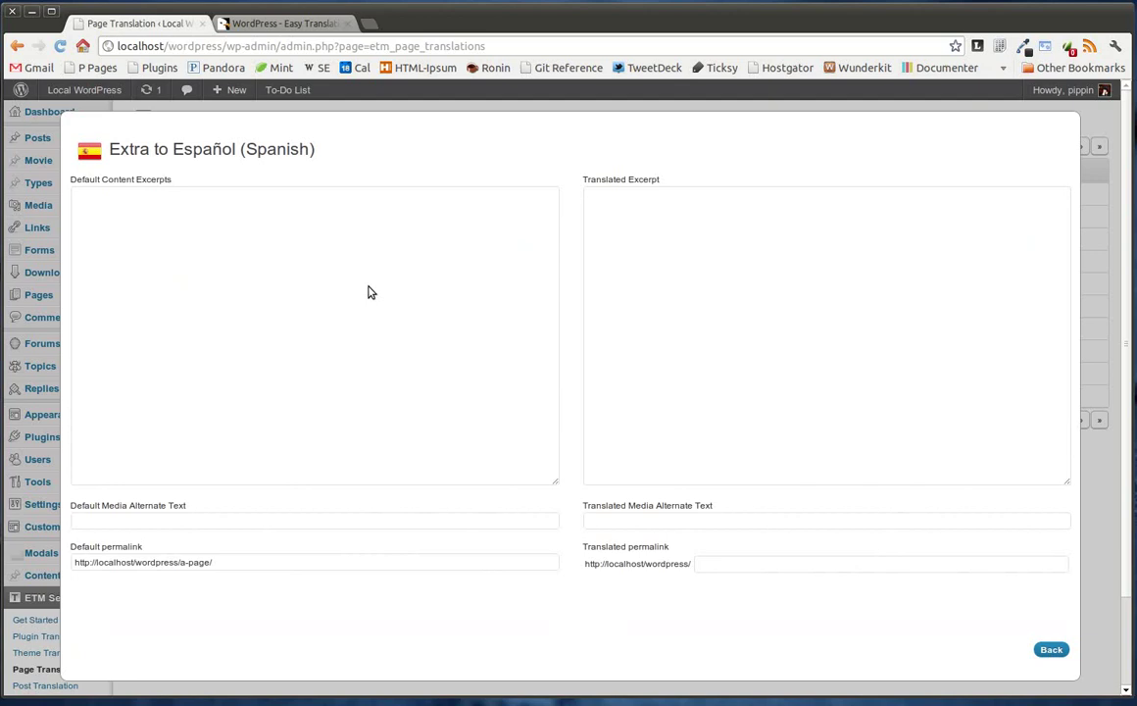
pyautogui.click(761, 245)
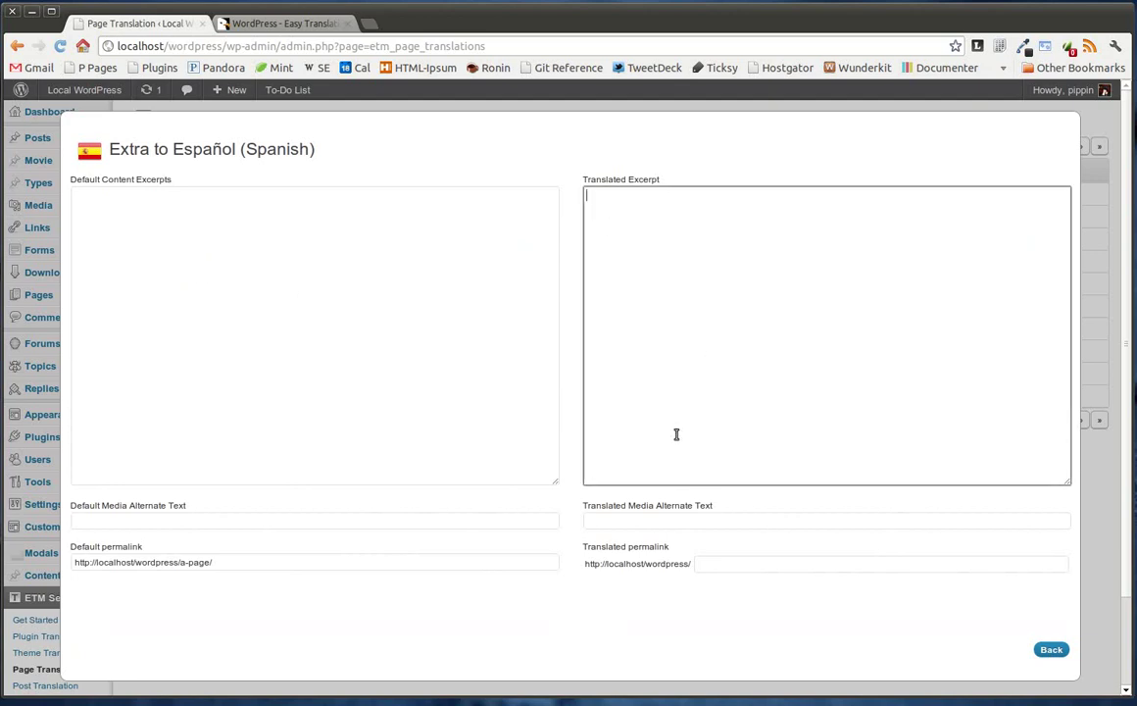
pyautogui.click(671, 523)
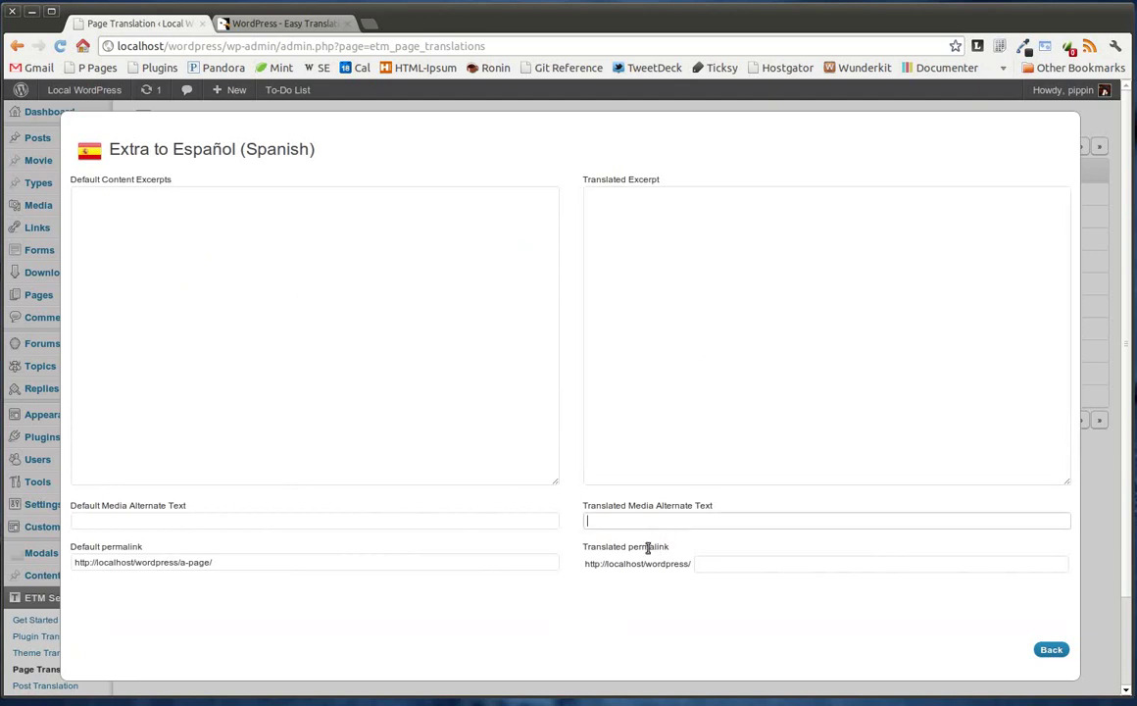
pyautogui.click(725, 566)
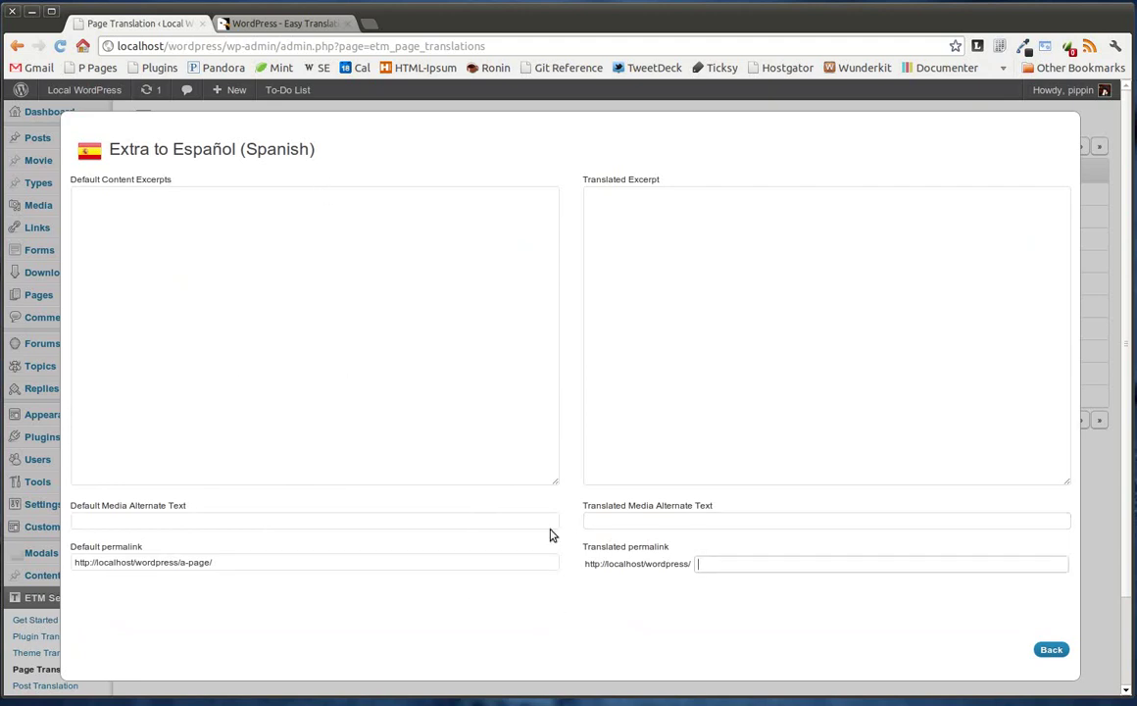
pyautogui.moveTo(225, 563); pyautogui.dragTo(79, 562)
pyautogui.click(306, 567)
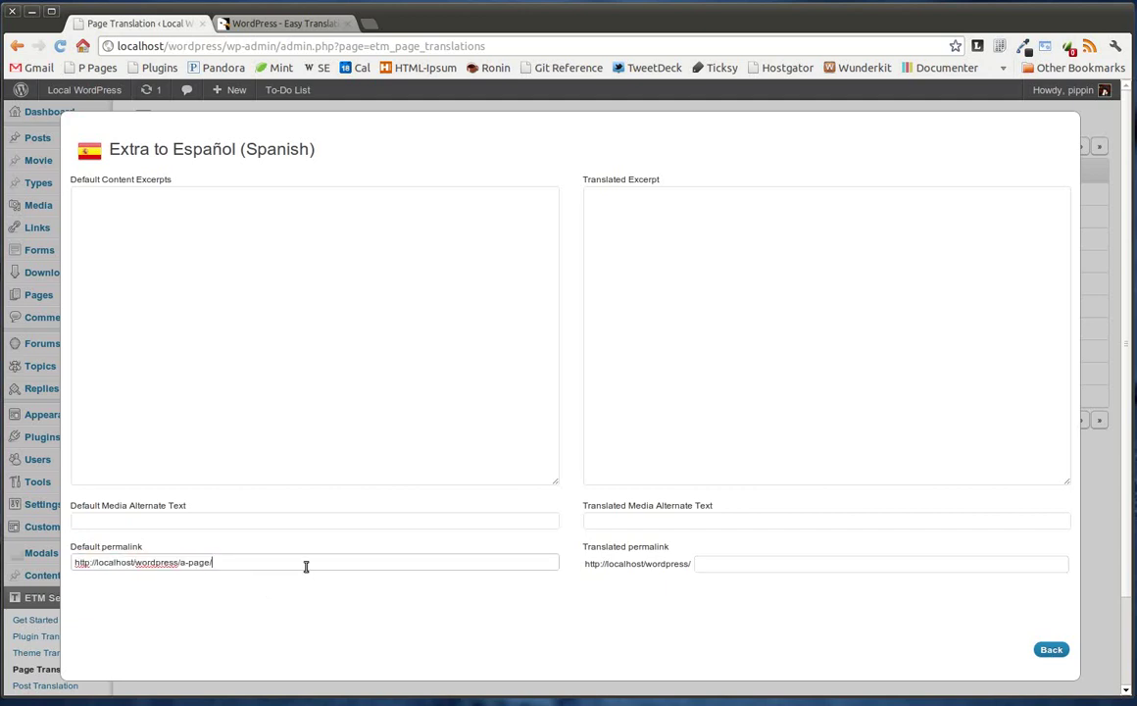
pyautogui.click(734, 564)
pyautogui.write('a-spanish-page')
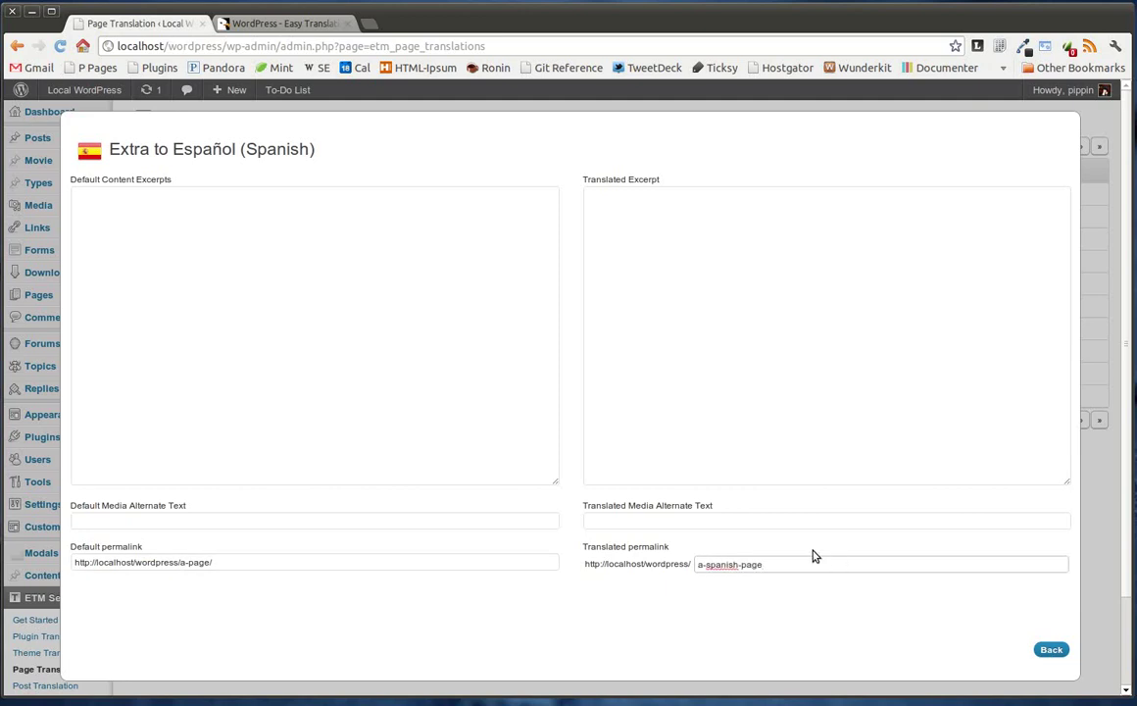
pyautogui.click(1049, 649)
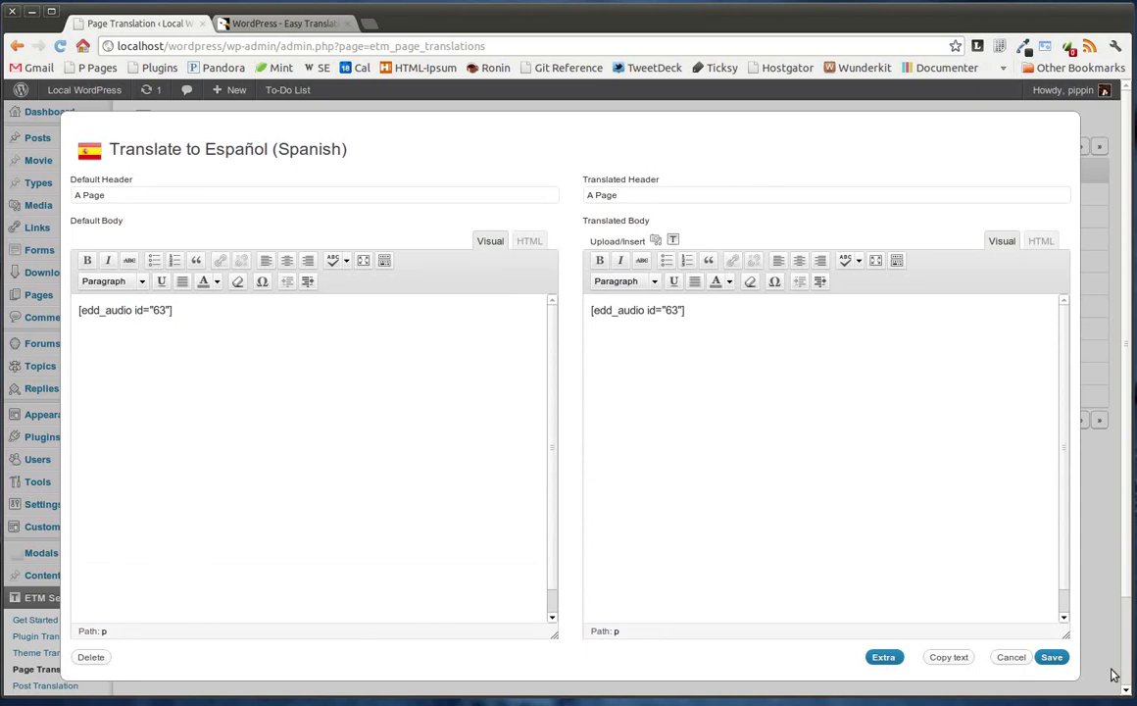
# Step: Save A Page's Spanish translation and open Post Translation, listing 14 post types and 9 categories
pyautogui.click(1051, 656)
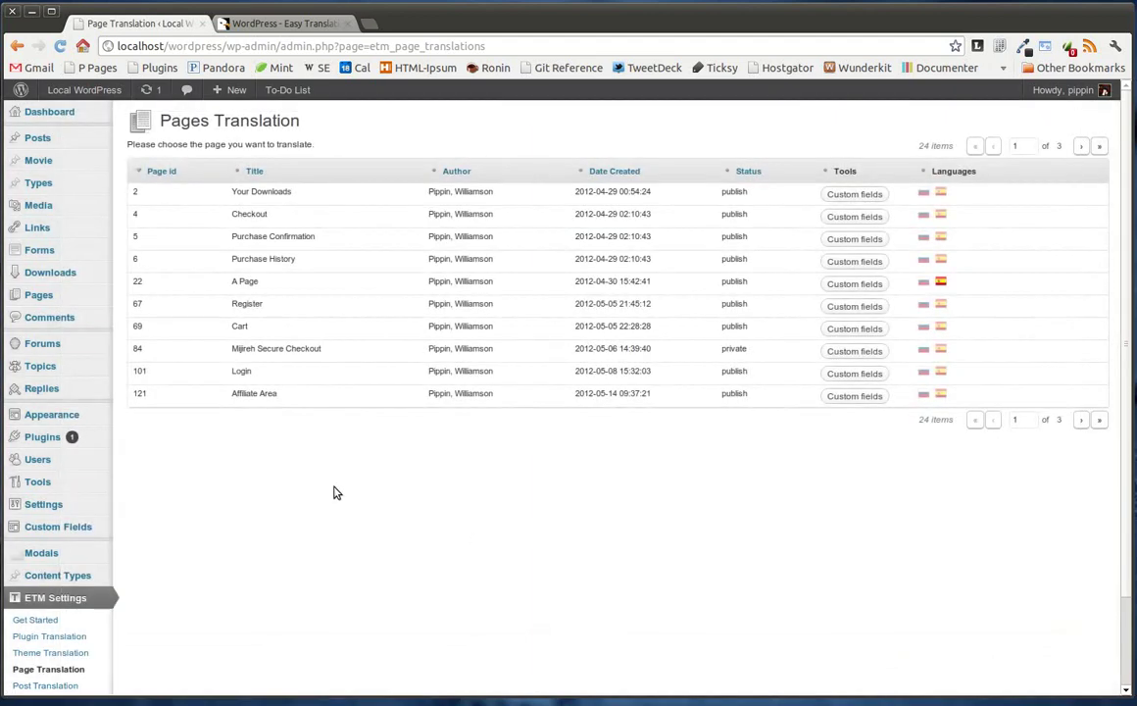
pyautogui.scroll(-1, 50, 651)
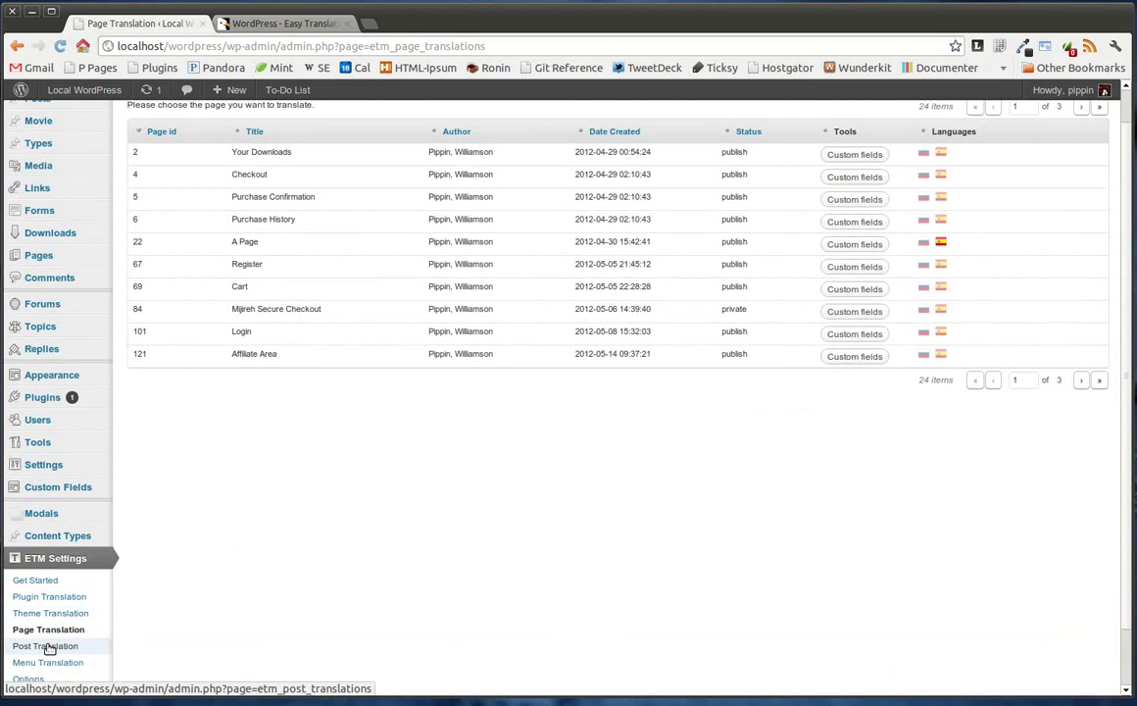
pyautogui.click(50, 651)
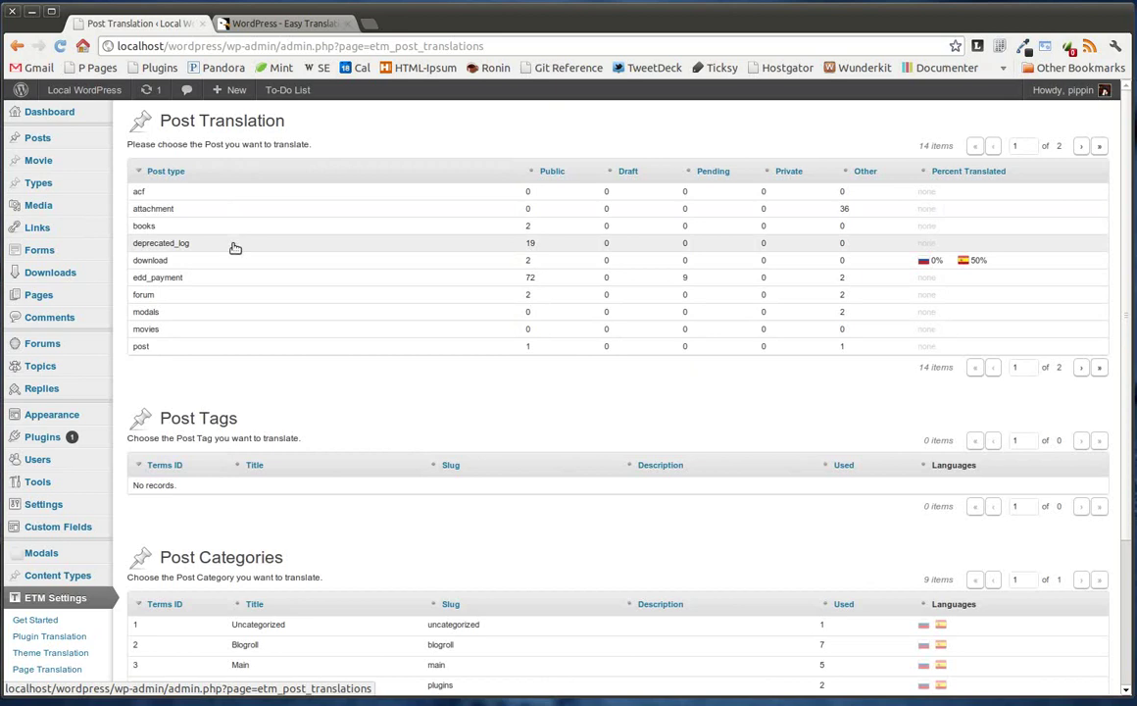
pyautogui.scroll(-1, 201, 343)
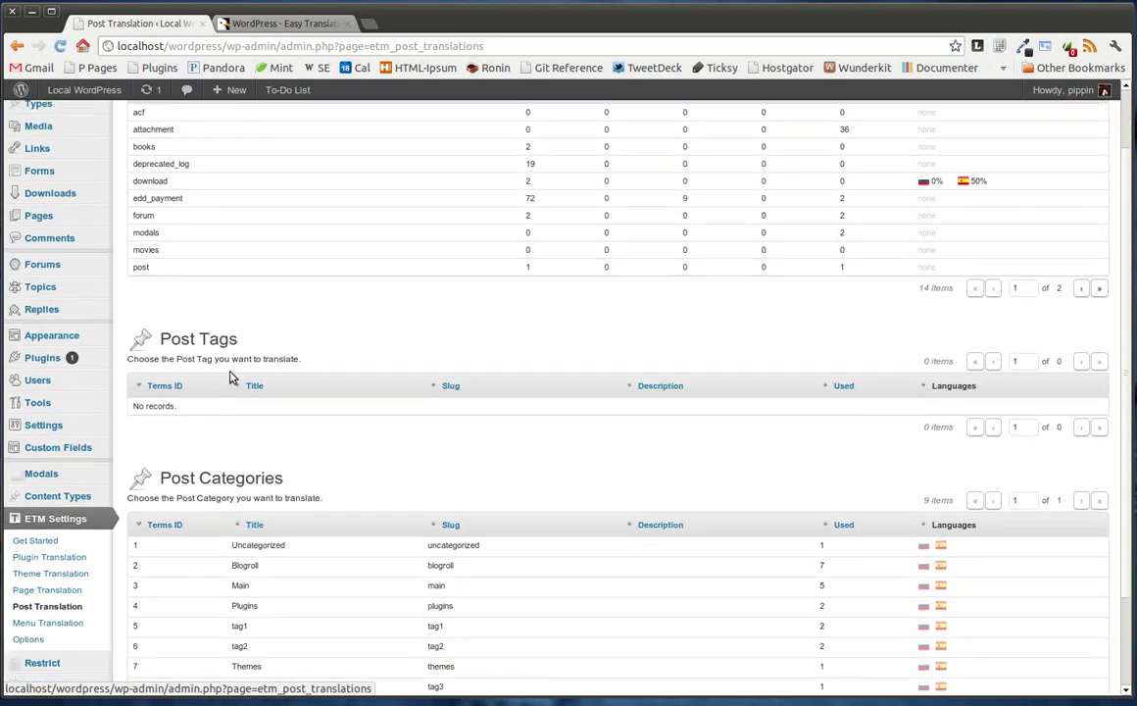
pyautogui.scroll(-2, 333, 392)
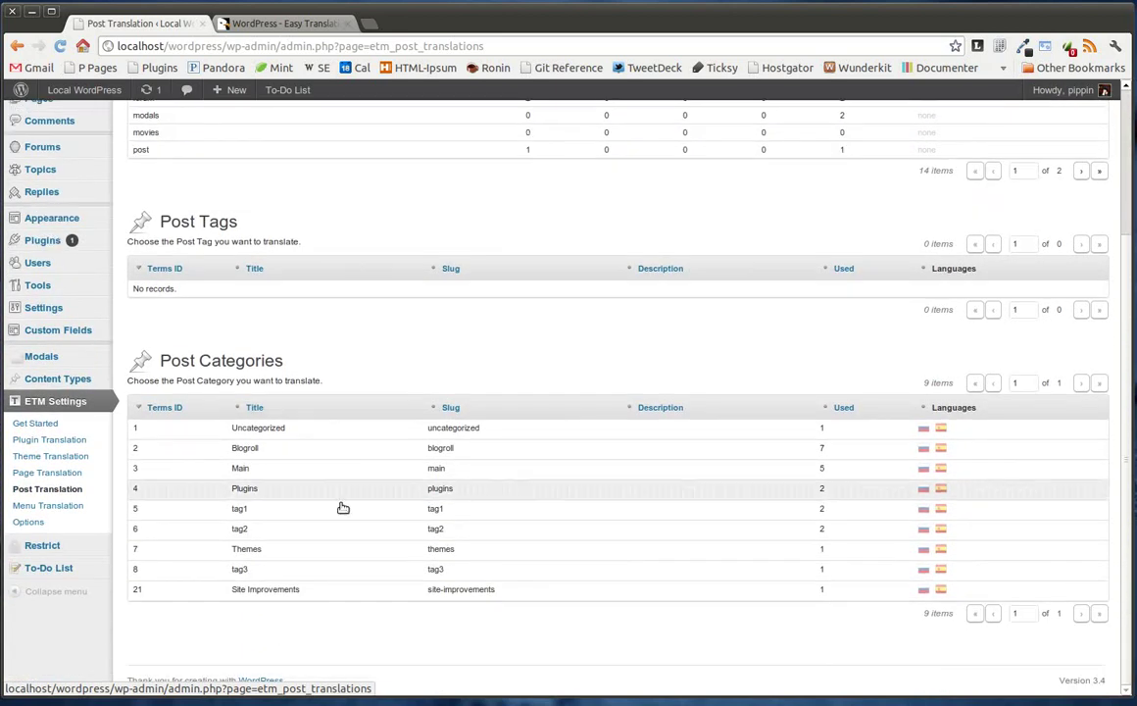
pyautogui.scroll(3, 383, 323)
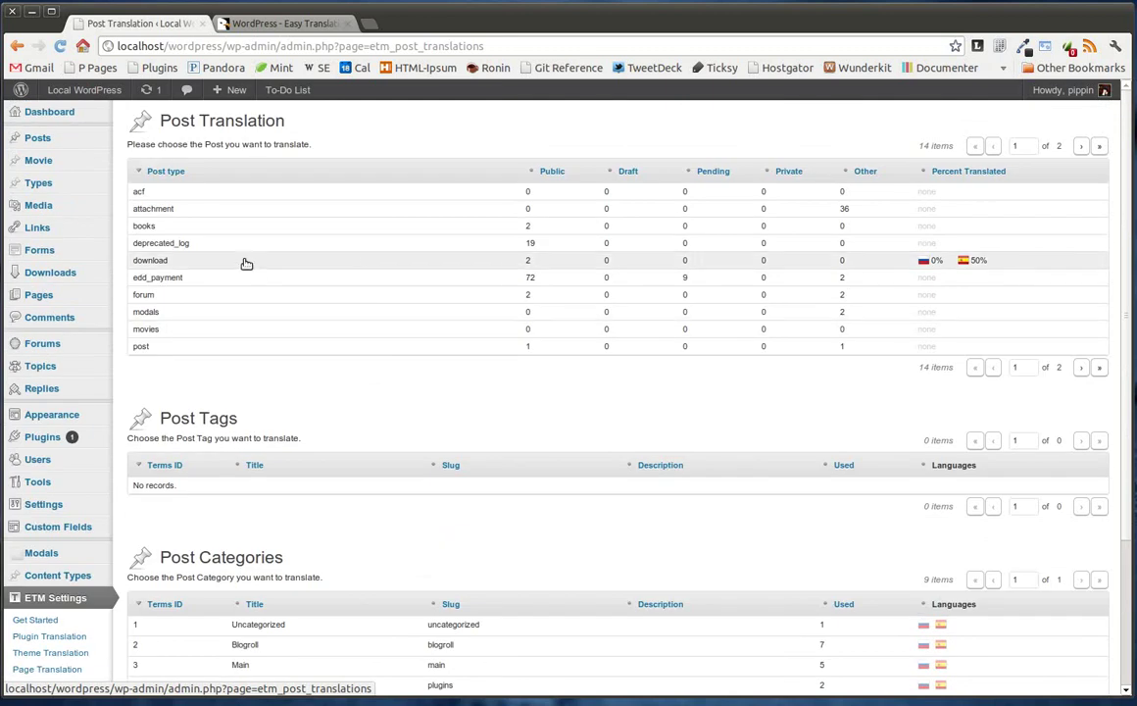
# Step: Open the download posts and view Simple Notices Pro's Spanish translation and extras, then cancel unchanged
pyautogui.click(152, 261)
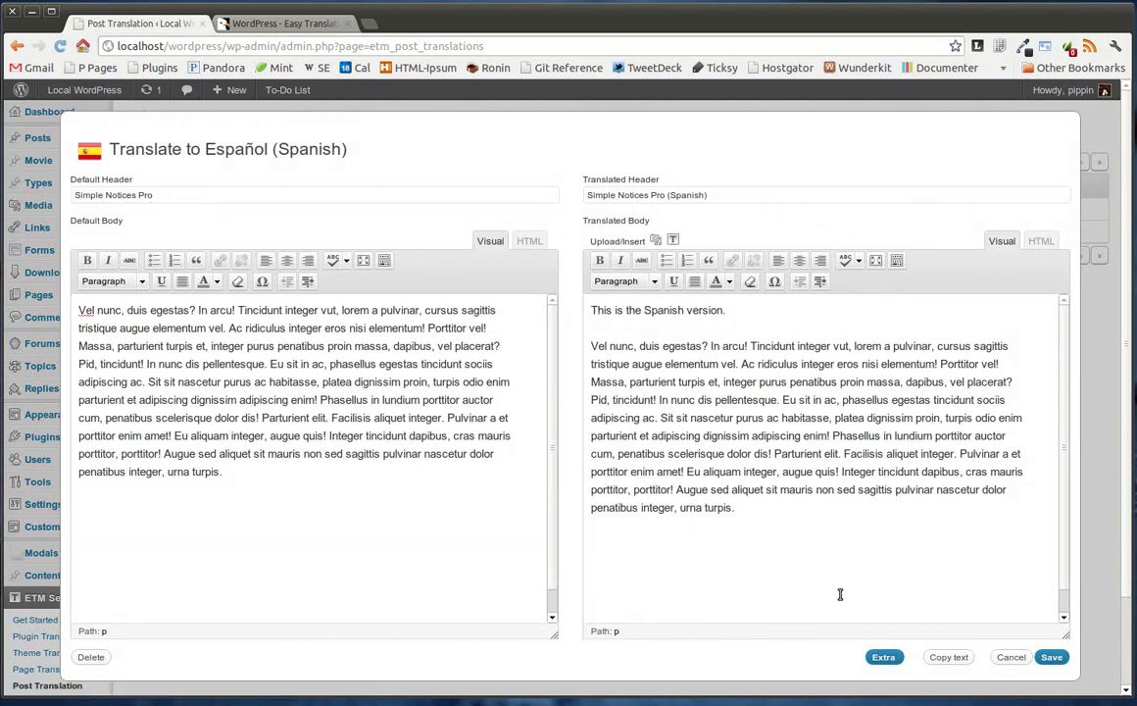
pyautogui.click(884, 657)
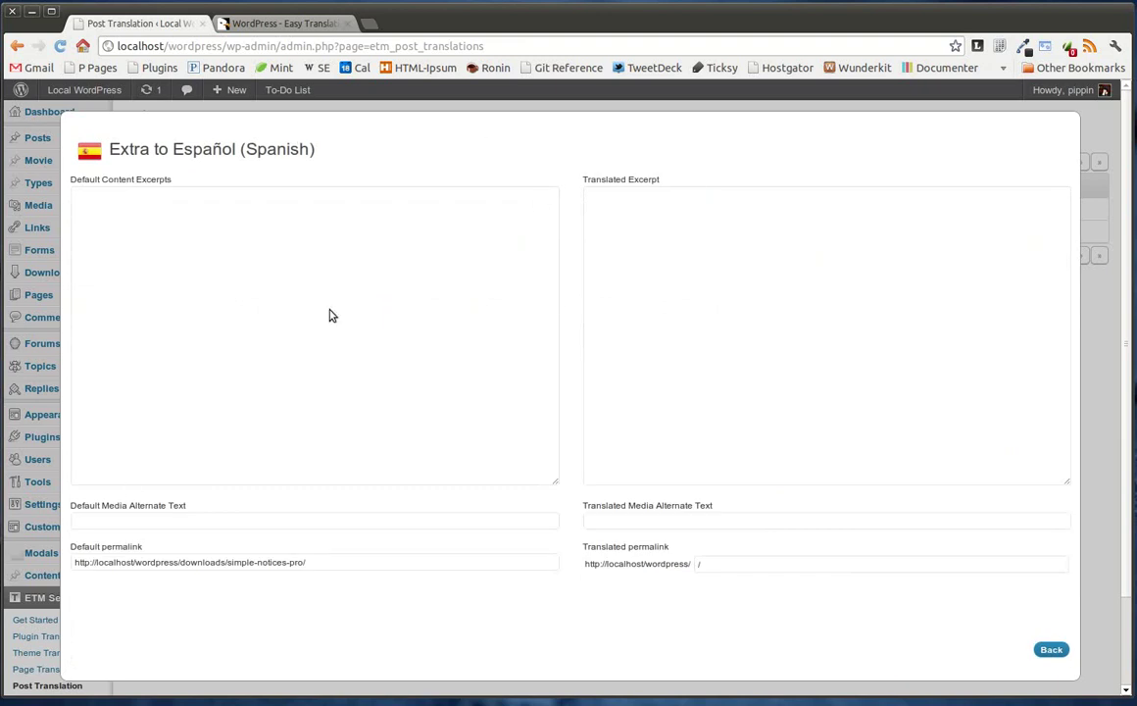
pyautogui.click(1050, 650)
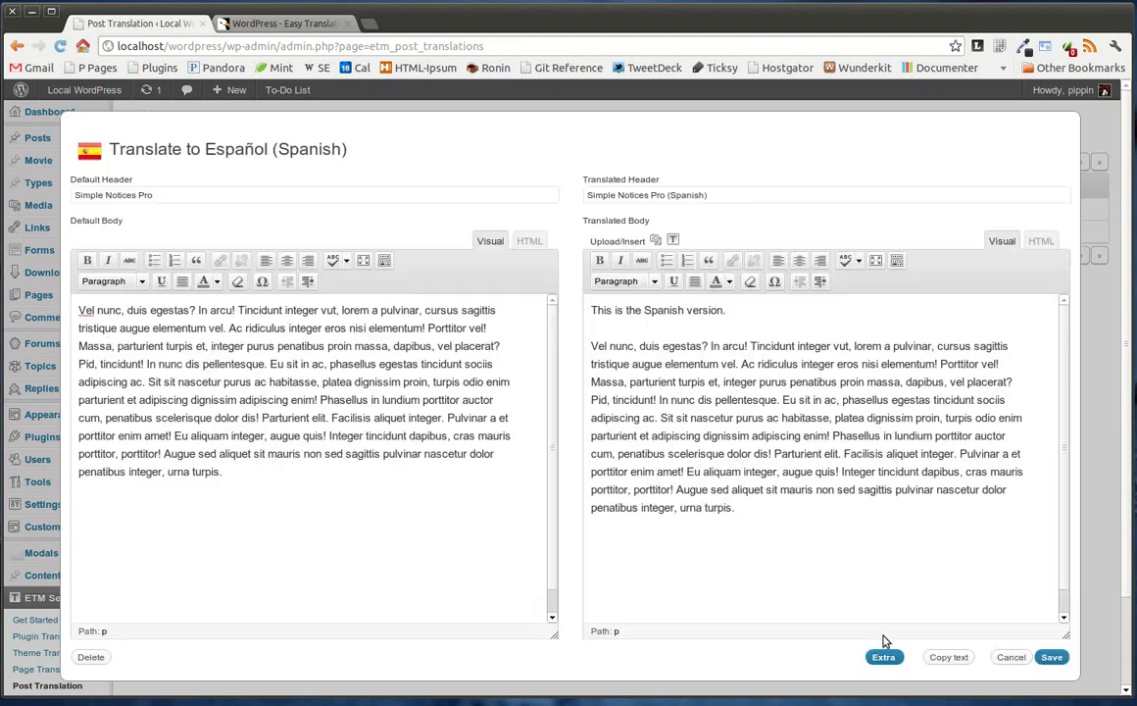
pyautogui.click(1011, 657)
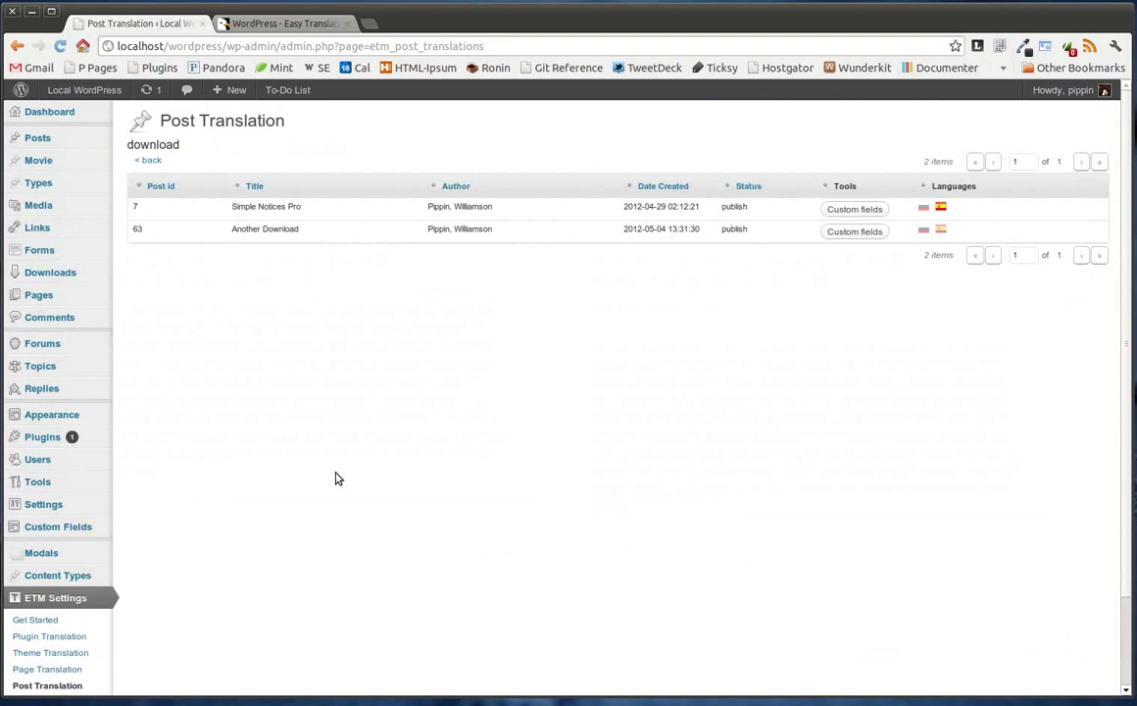
pyautogui.scroll(-2, 335, 478)
# Step: Open Menu Translation and list the Main menu's 5 items, from Downloads to Affiliate Area
pyautogui.click(84, 600)
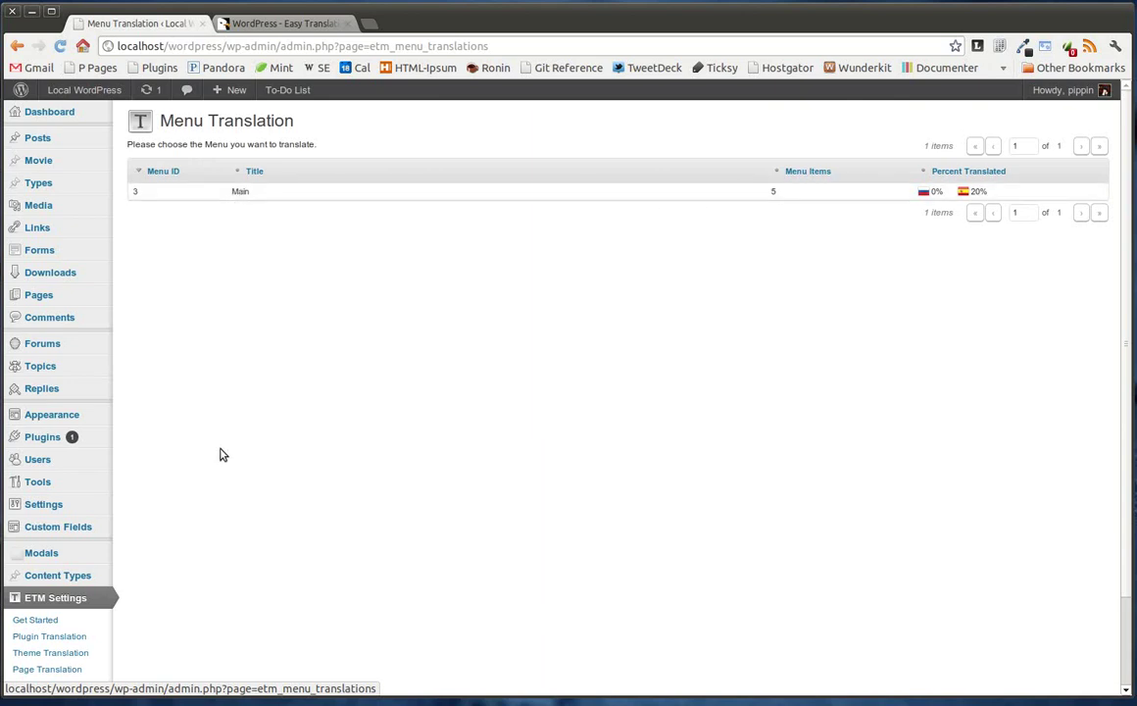
pyautogui.moveTo(38, 408)
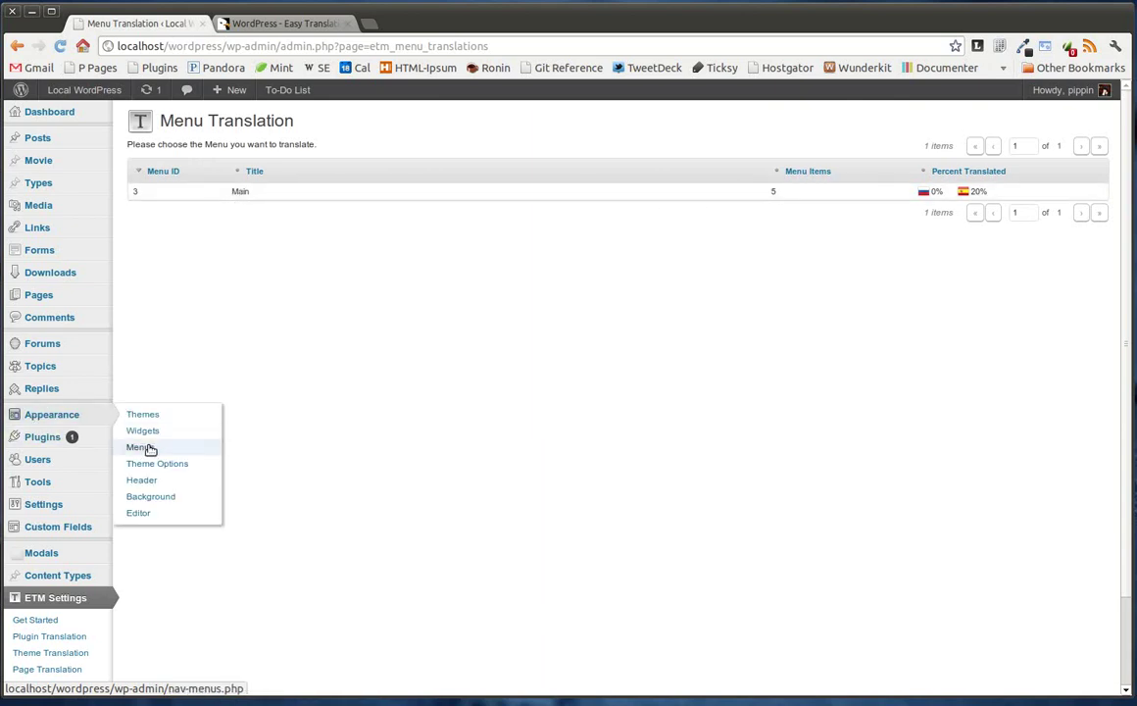
pyautogui.click(305, 193)
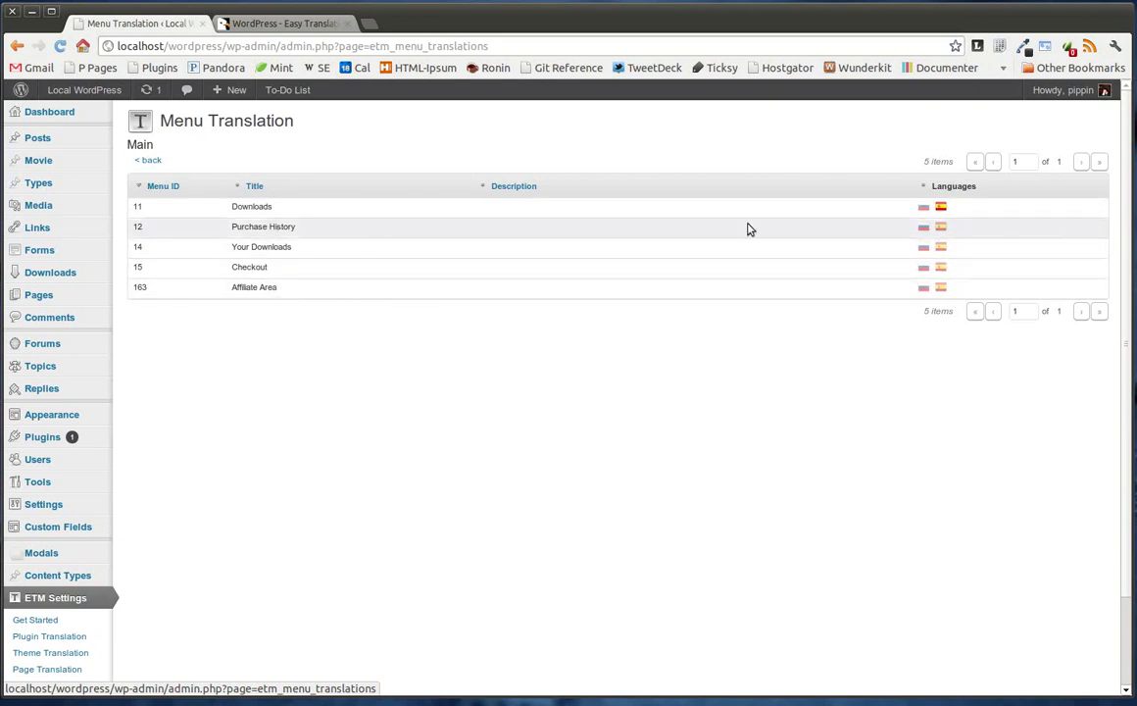
pyautogui.click(943, 208)
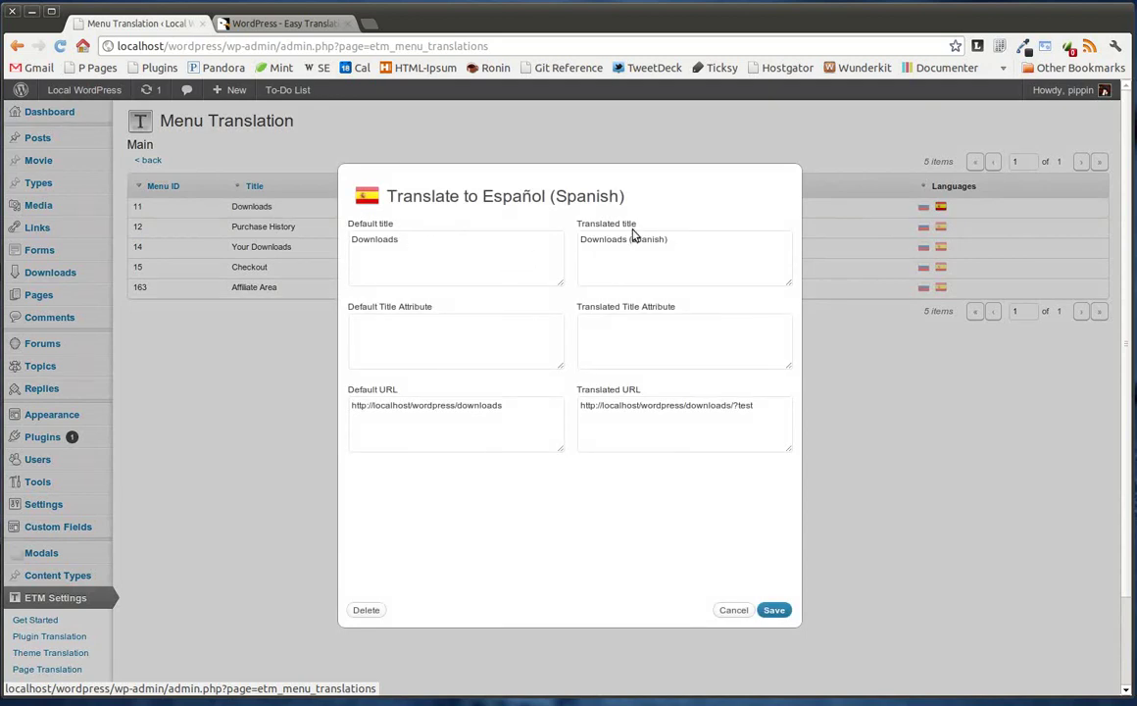
pyautogui.click(609, 248)
pyautogui.click(469, 340)
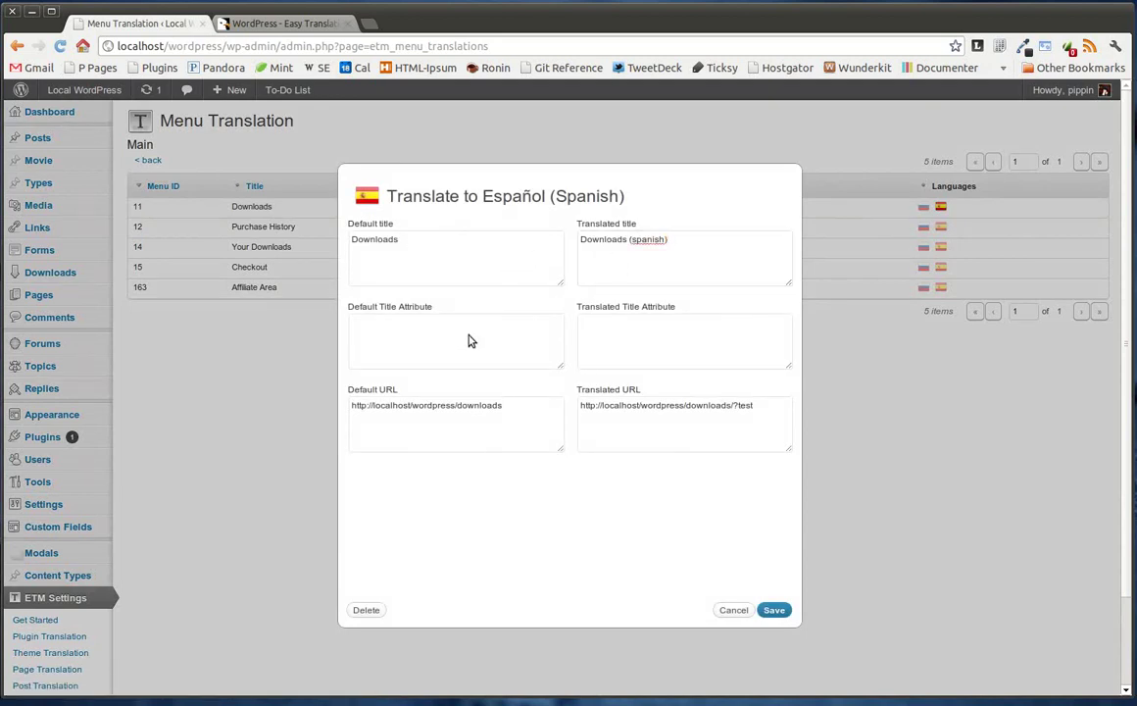
pyautogui.click(719, 341)
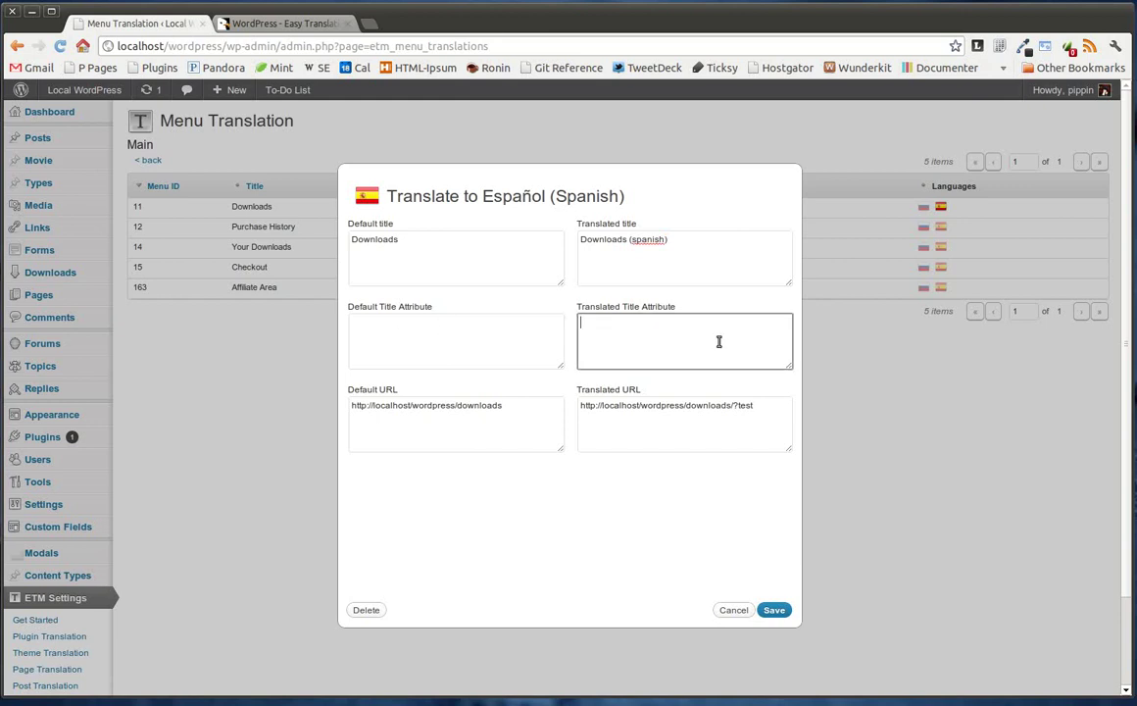
pyautogui.click(459, 417)
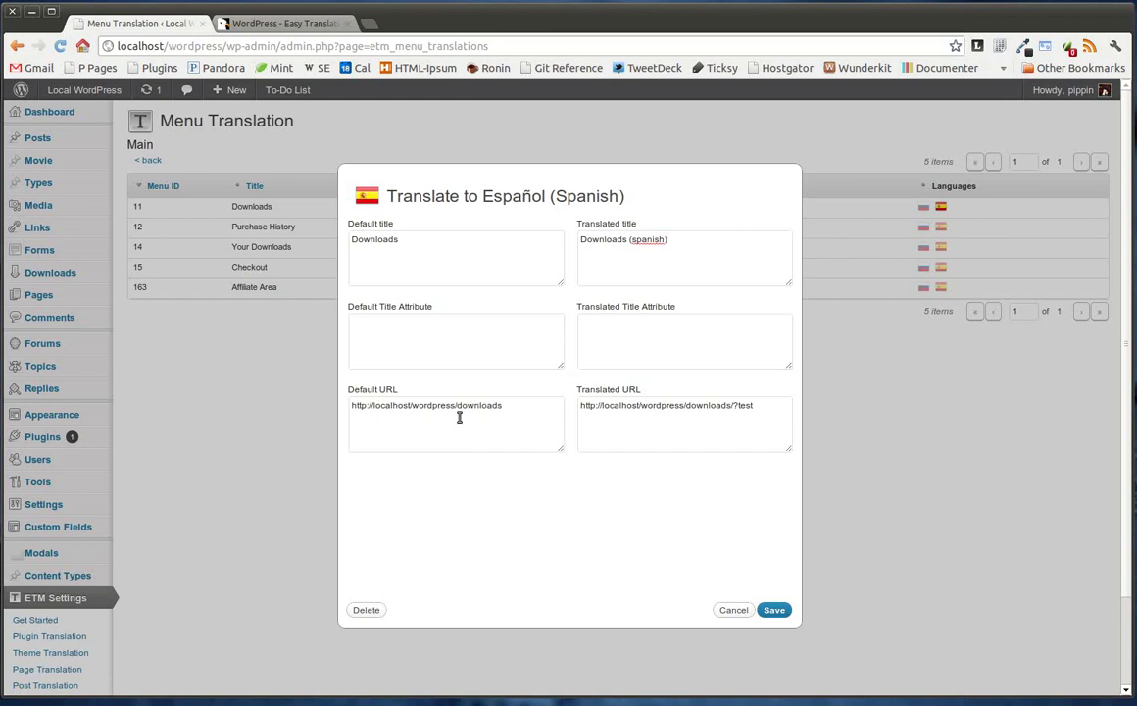
pyautogui.doubleClick(686, 405)
pyautogui.hotkey('ctrl', 'a')
pyautogui.click(714, 418)
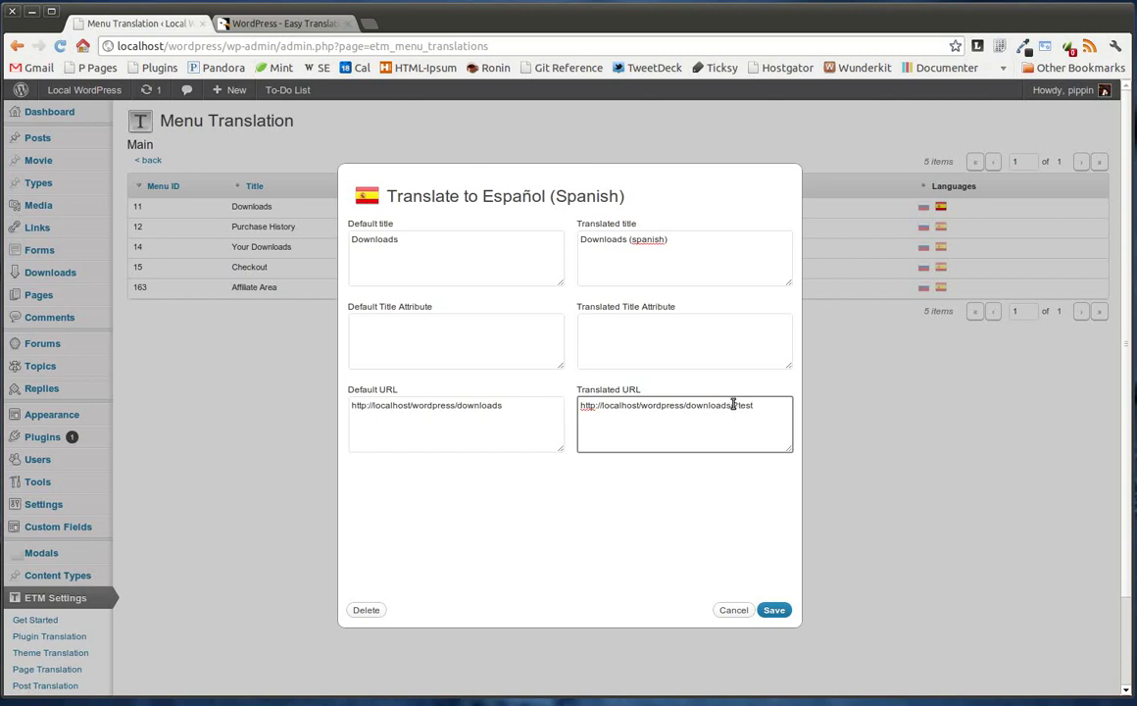
pyautogui.moveTo(735, 405); pyautogui.dragTo(764, 404)
pyautogui.click(745, 408)
pyautogui.click(732, 405)
pyautogui.write('/')
pyautogui.moveTo(734, 405); pyautogui.dragTo(757, 406)
pyautogui.click(756, 410)
pyautogui.click(732, 610)
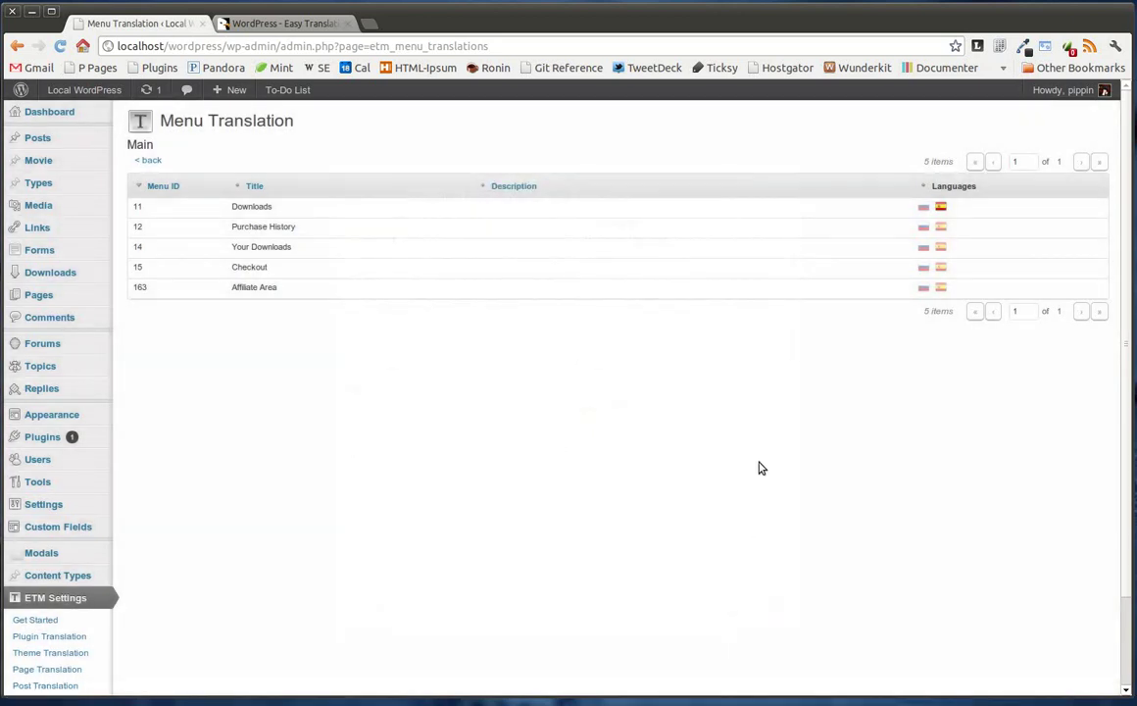
# Step: Open the Easy Translation Manager Options page and expand General Settings
pyautogui.scroll(-1, 323, 387)
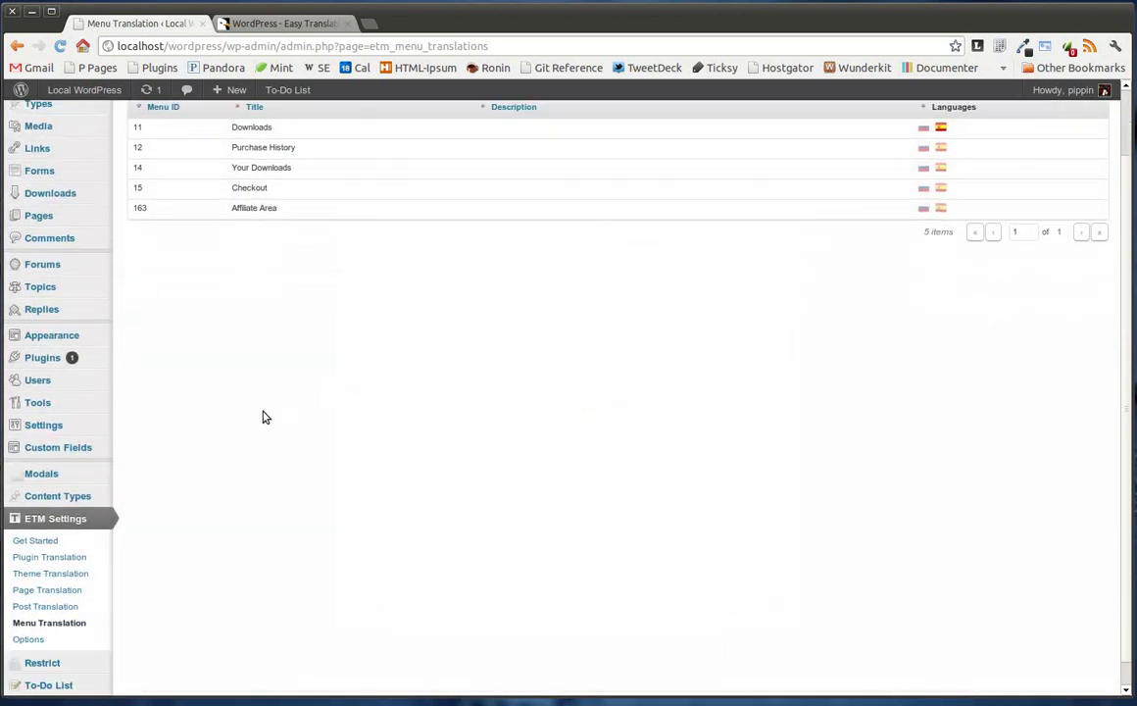
pyautogui.scroll(1, 255, 413)
pyautogui.scroll(-2, 248, 412)
pyautogui.click(29, 614)
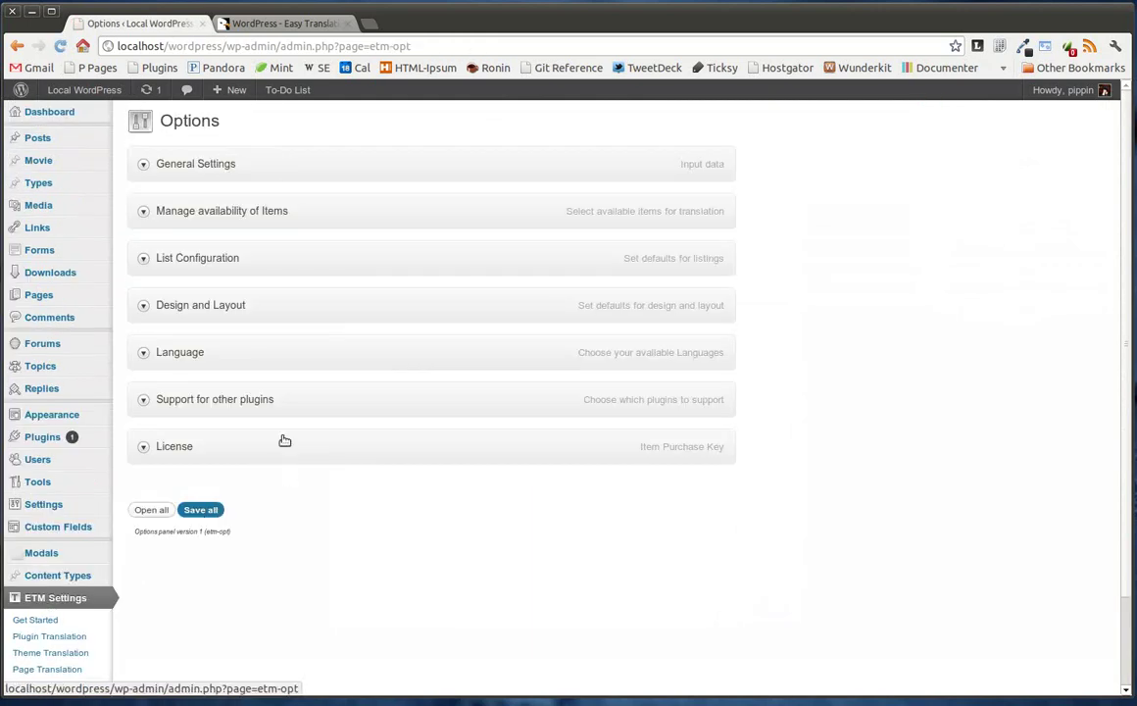
pyautogui.click(289, 170)
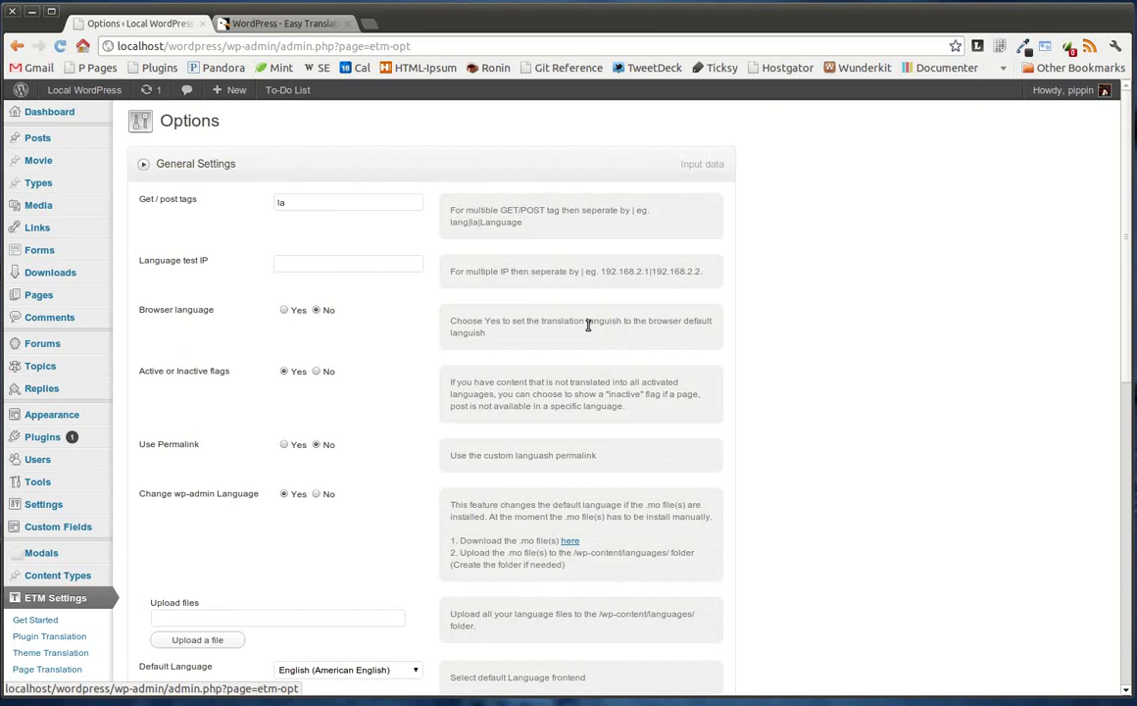
# Step: Set Browser language to Yes, keeping Get/post tags as 'la'
pyautogui.click(310, 205)
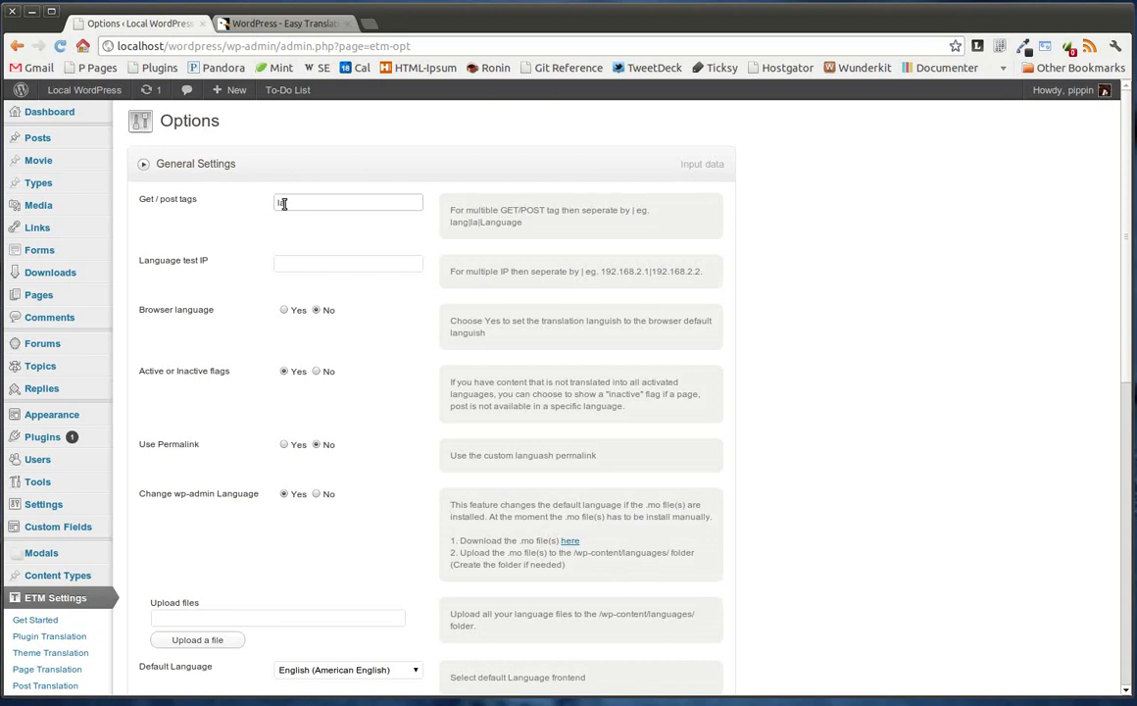
pyautogui.click(372, 268)
pyautogui.click(285, 309)
pyautogui.click(317, 311)
pyautogui.click(283, 311)
# Step: Tick Posts under Hide Elements when not translated, leaving the default front-end language unchanged
pyautogui.scroll(-2, 348, 410)
pyautogui.scroll(-1, 345, 409)
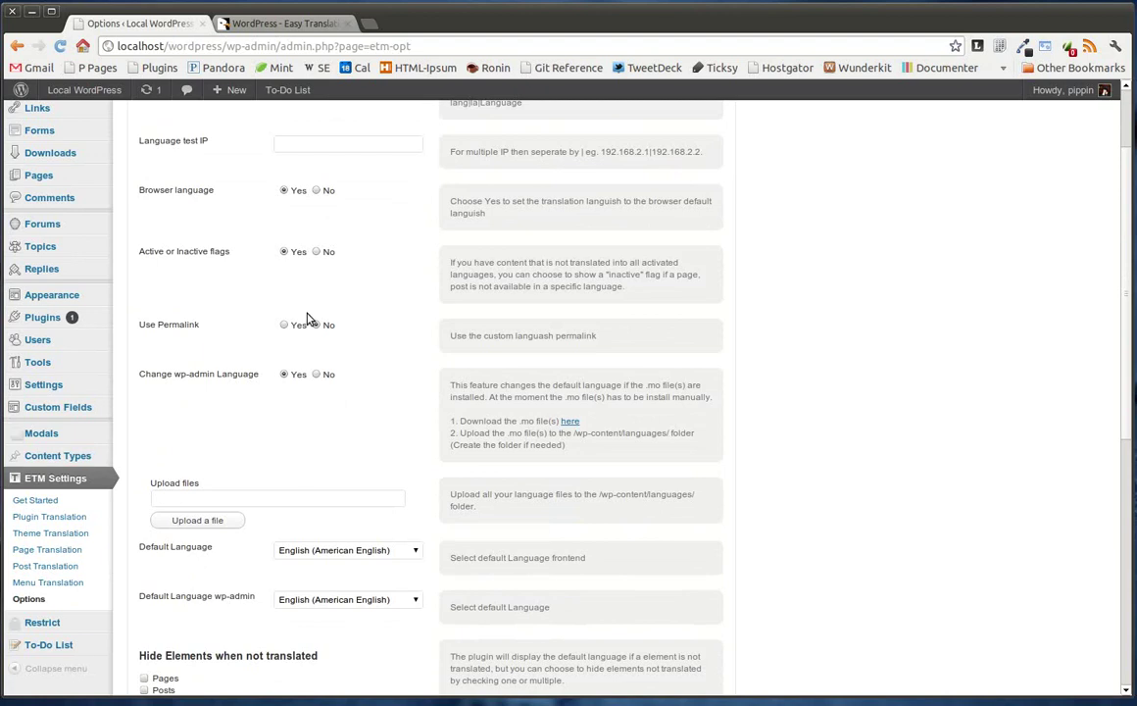
pyautogui.scroll(-3, 392, 363)
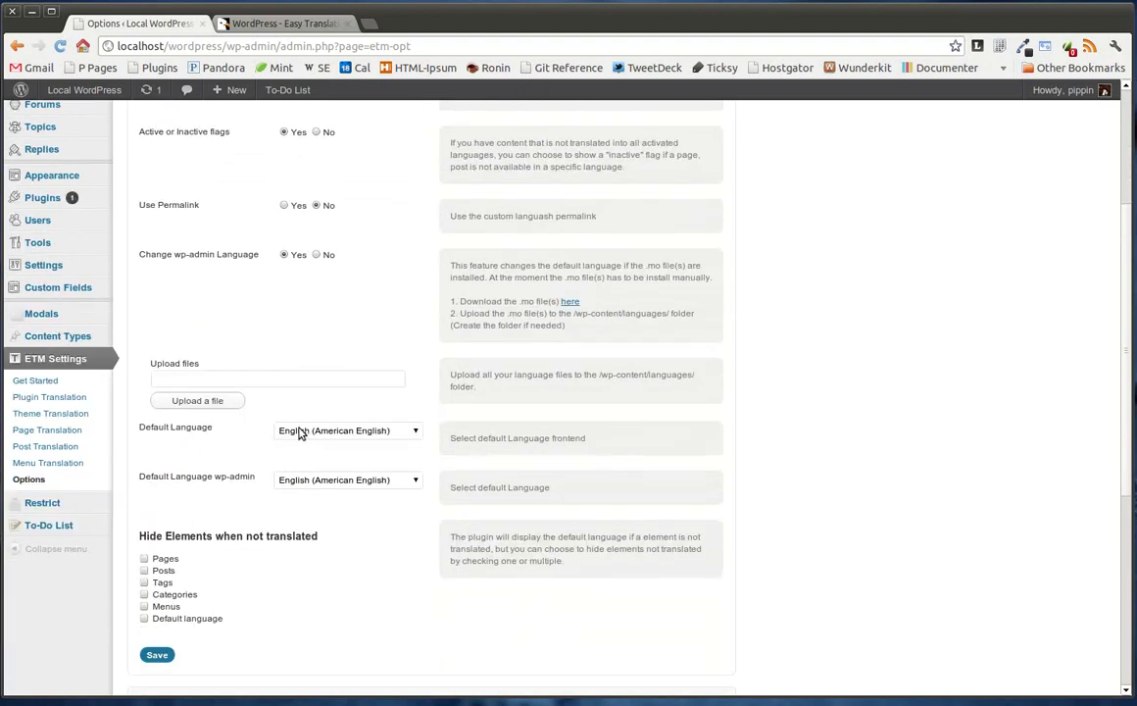
pyautogui.scroll(-1, 304, 417)
pyautogui.click(316, 394)
pyautogui.click(322, 391)
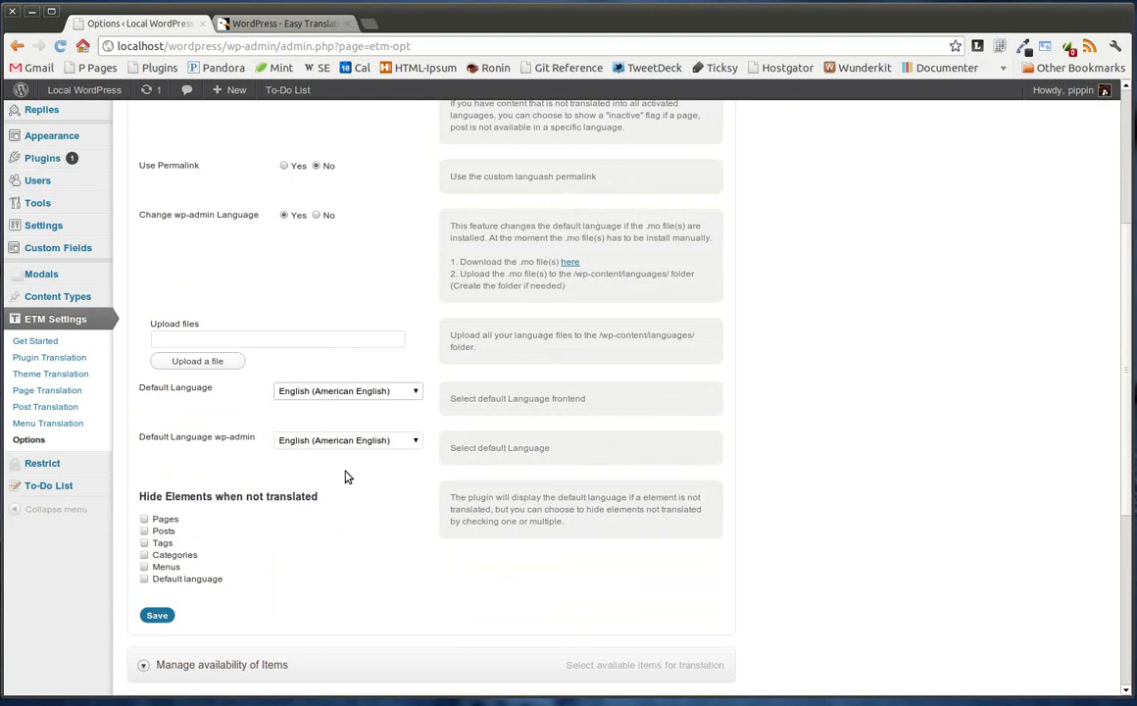
pyautogui.scroll(-3, 341, 476)
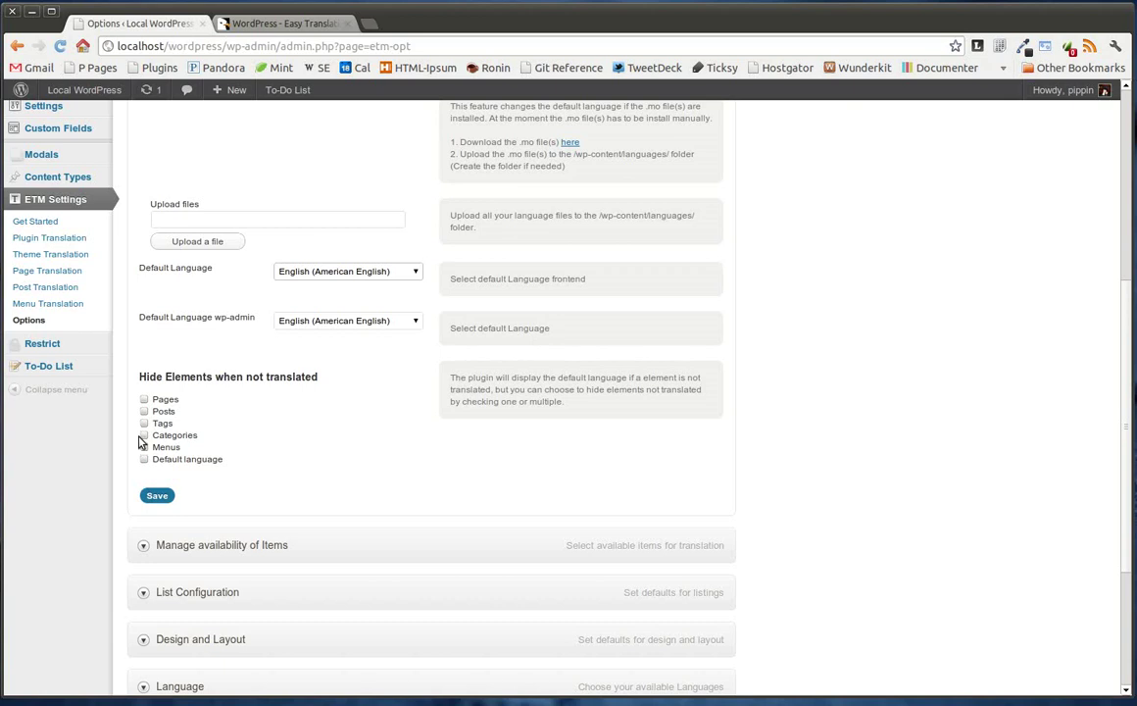
pyautogui.click(144, 411)
# Step: Expand Manage availability of Items to show the plugin, theme, page and post hide options
pyautogui.scroll(-2, 441, 405)
pyautogui.click(368, 465)
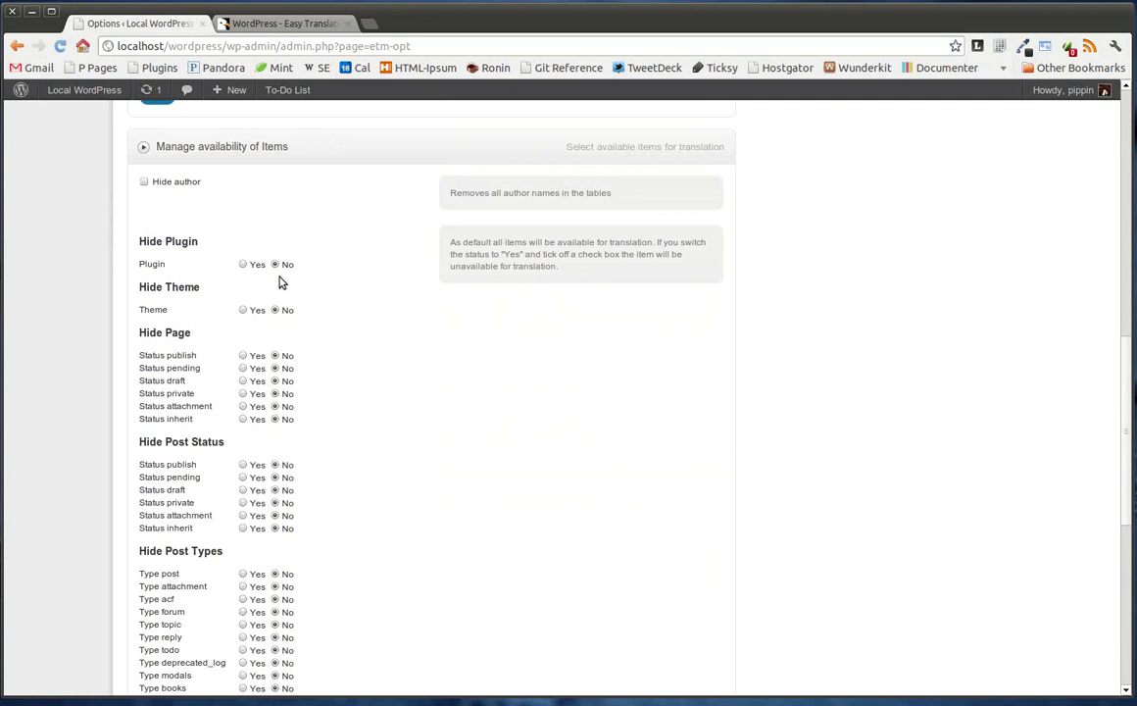
pyautogui.scroll(-1, 258, 304)
# Step: Collapse Manage availability of Items and expand List Configuration
pyautogui.scroll(-3, 256, 300)
pyautogui.scroll(6, 275, 255)
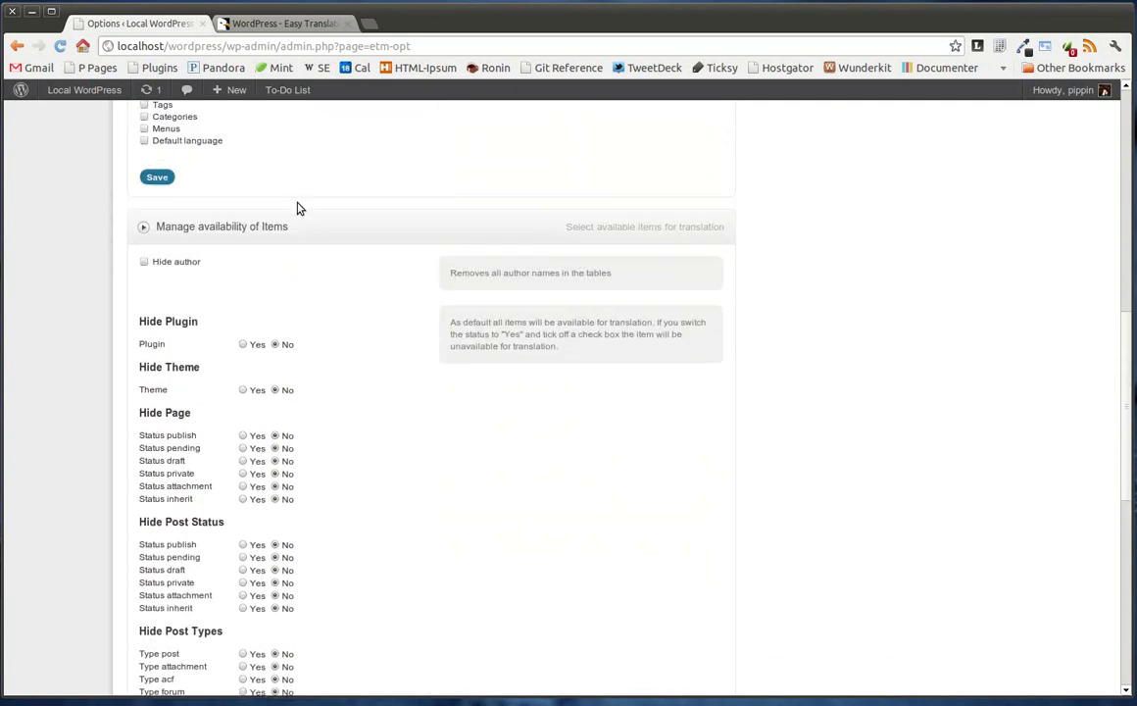
pyautogui.click(279, 232)
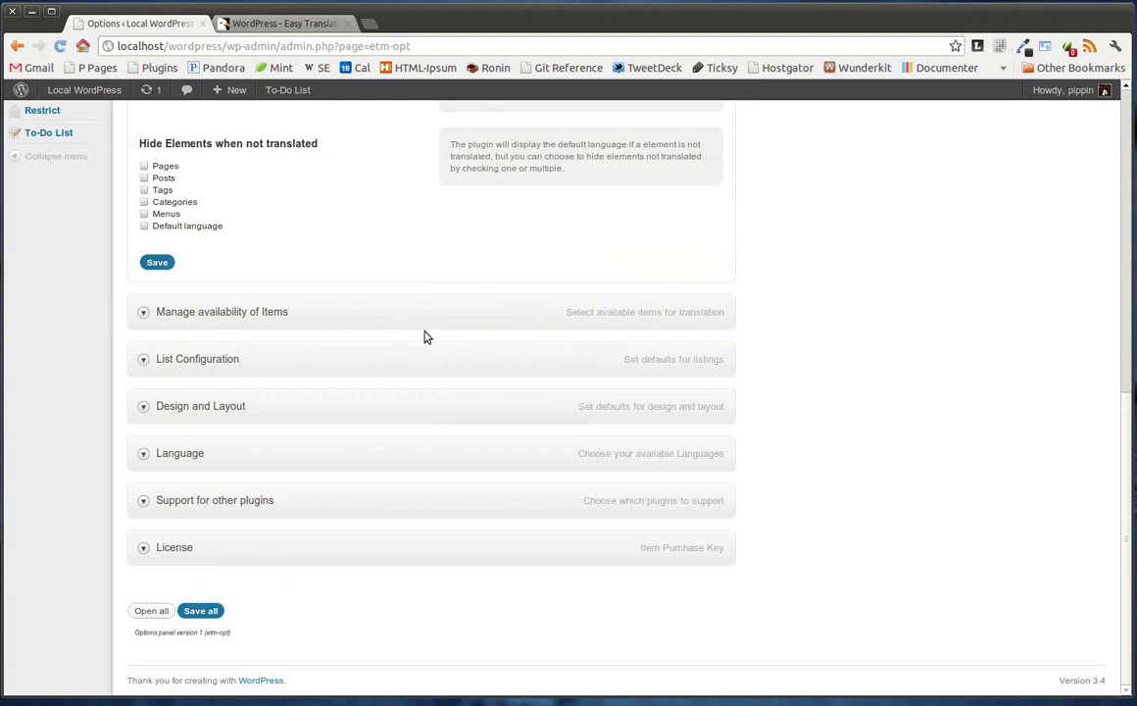
pyautogui.click(266, 358)
pyautogui.scroll(-4, 556, 371)
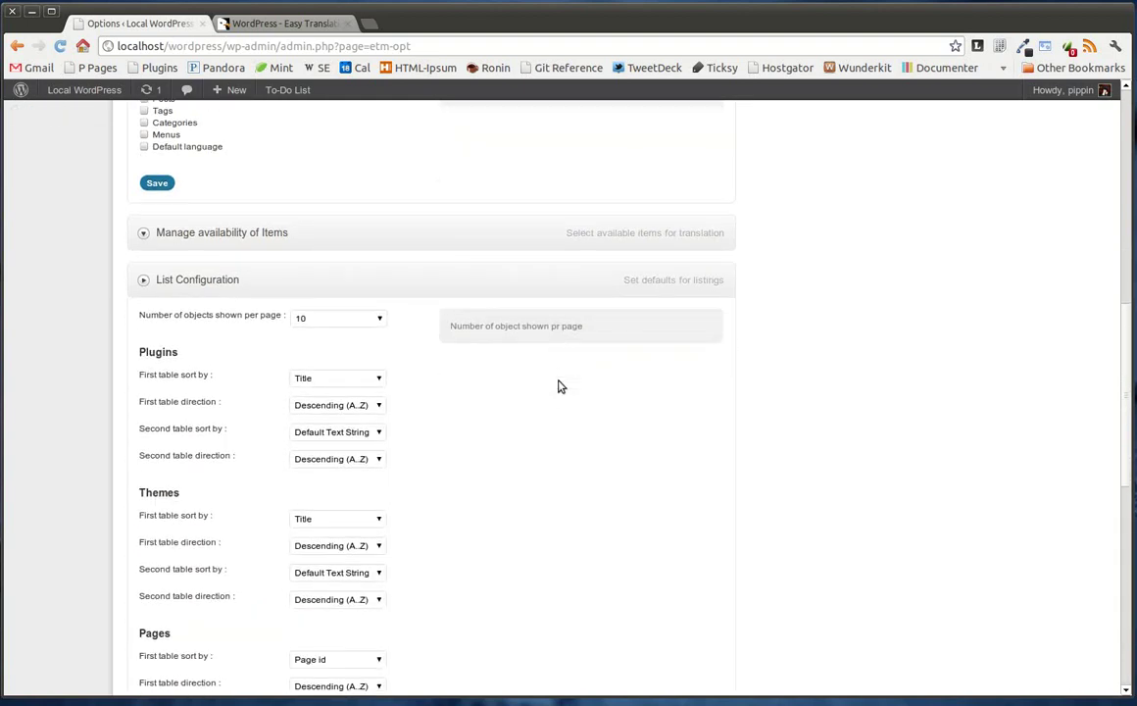
pyautogui.scroll(10, 246, 289)
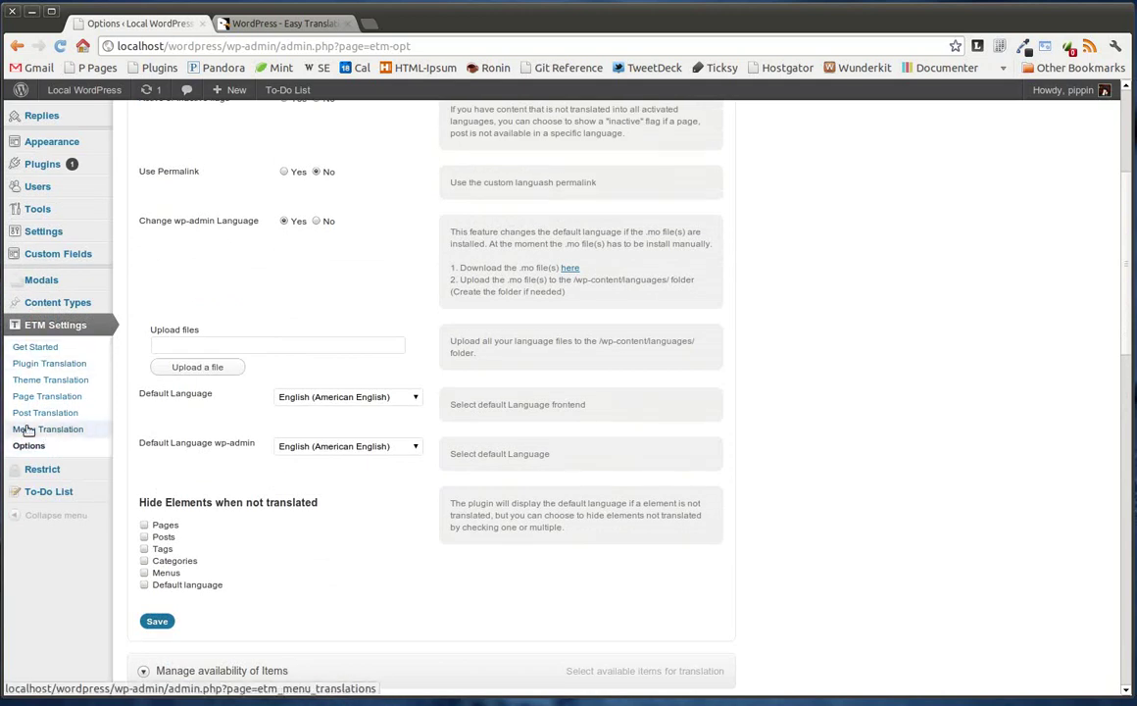
pyautogui.scroll(-10, 59, 432)
pyautogui.scroll(-2, 339, 343)
pyautogui.scroll(4, 304, 398)
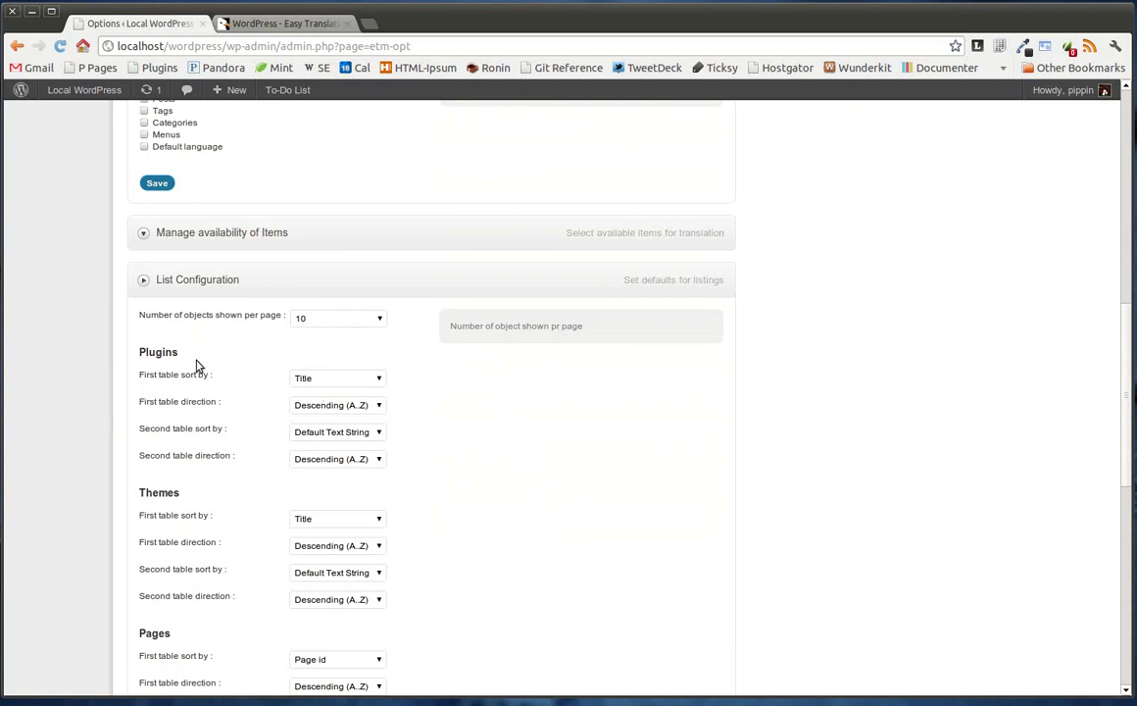
# Step: Change the Plugins table's first sort from Title to Author
pyautogui.click(328, 380)
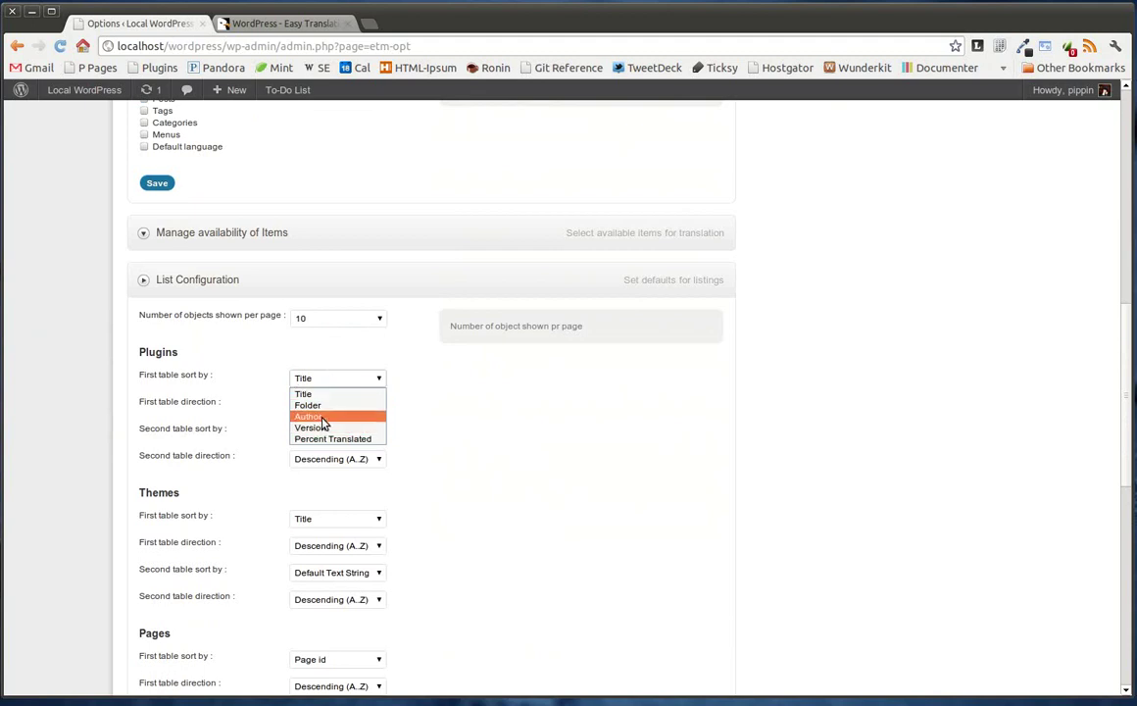
pyautogui.click(312, 416)
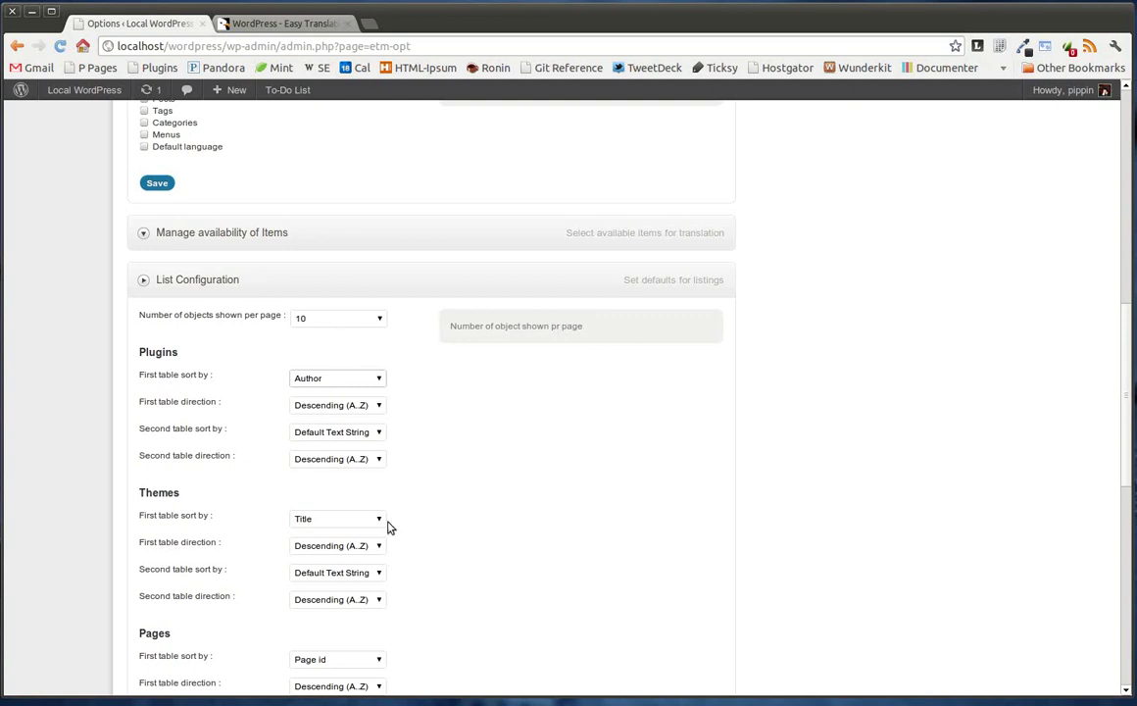
pyautogui.scroll(-3, 541, 492)
pyautogui.scroll(-2, 163, 245)
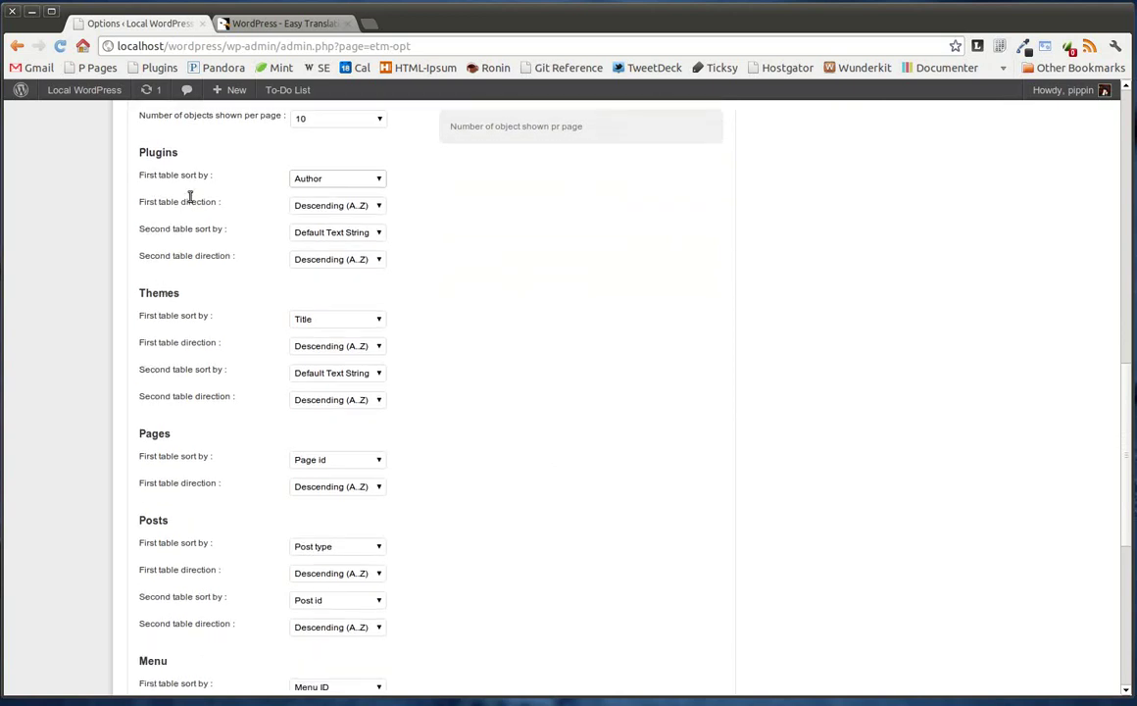
pyautogui.scroll(-1, 175, 389)
pyautogui.scroll(-8, 220, 419)
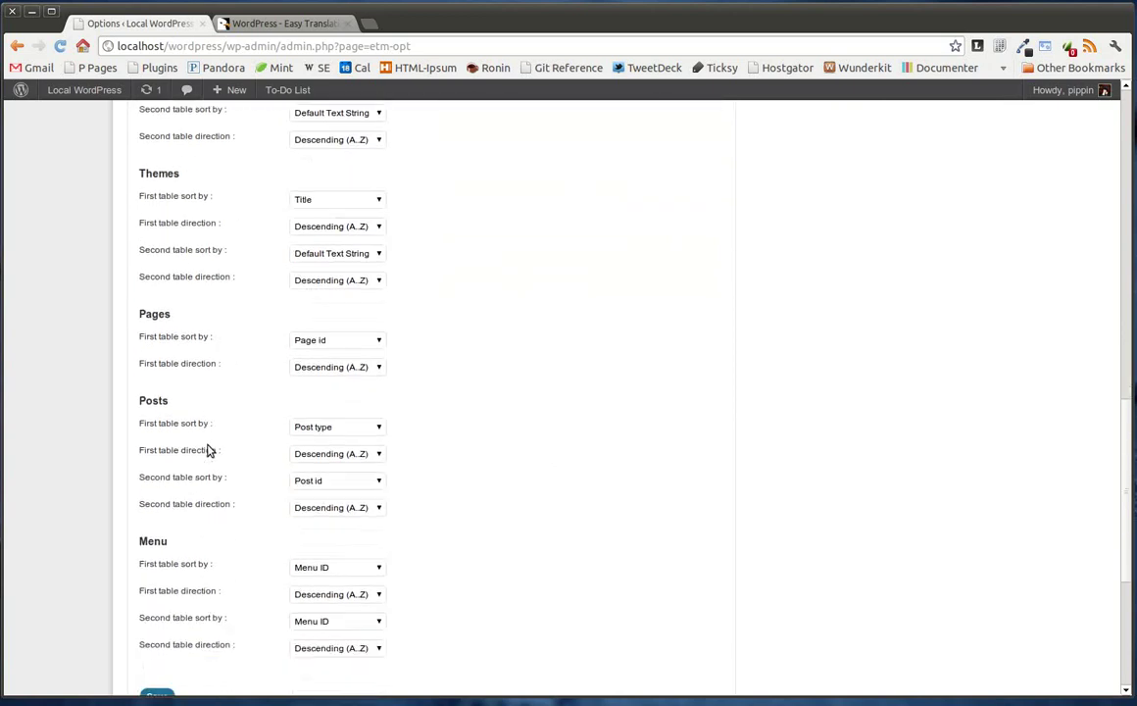
pyautogui.scroll(-3, 751, 401)
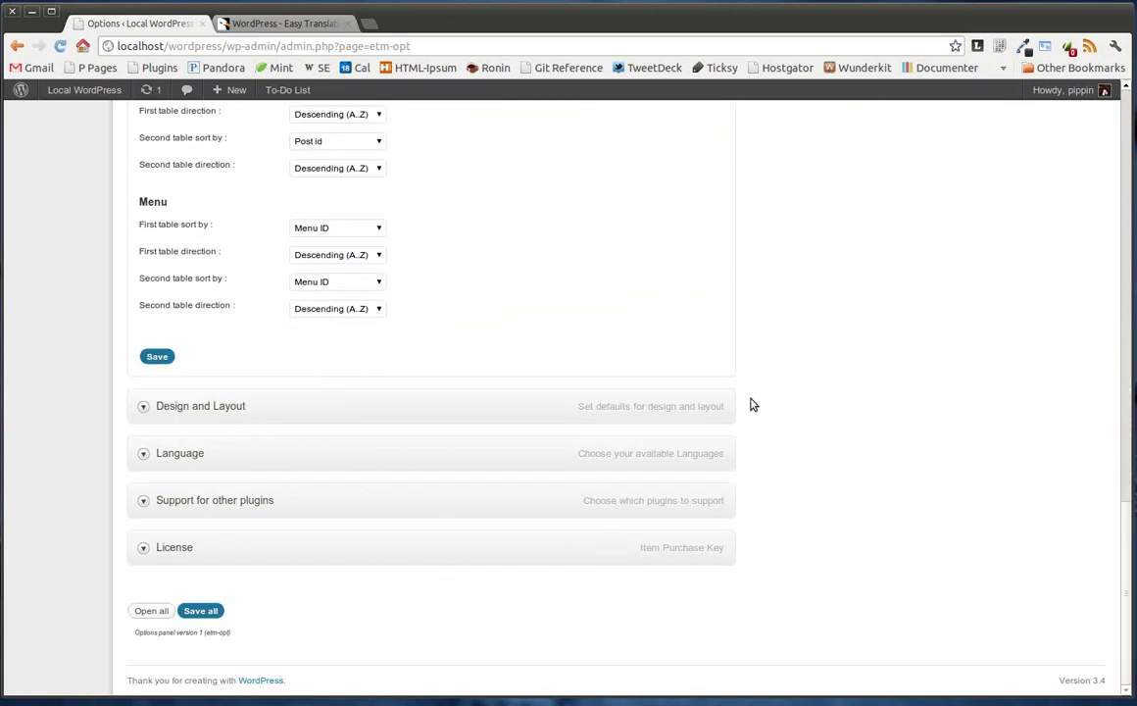
# Step: Expand Design and Layout and review its settings: 400px bar width, Left alignment, Dropdown layout
pyautogui.click(564, 402)
pyautogui.scroll(-6, 832, 406)
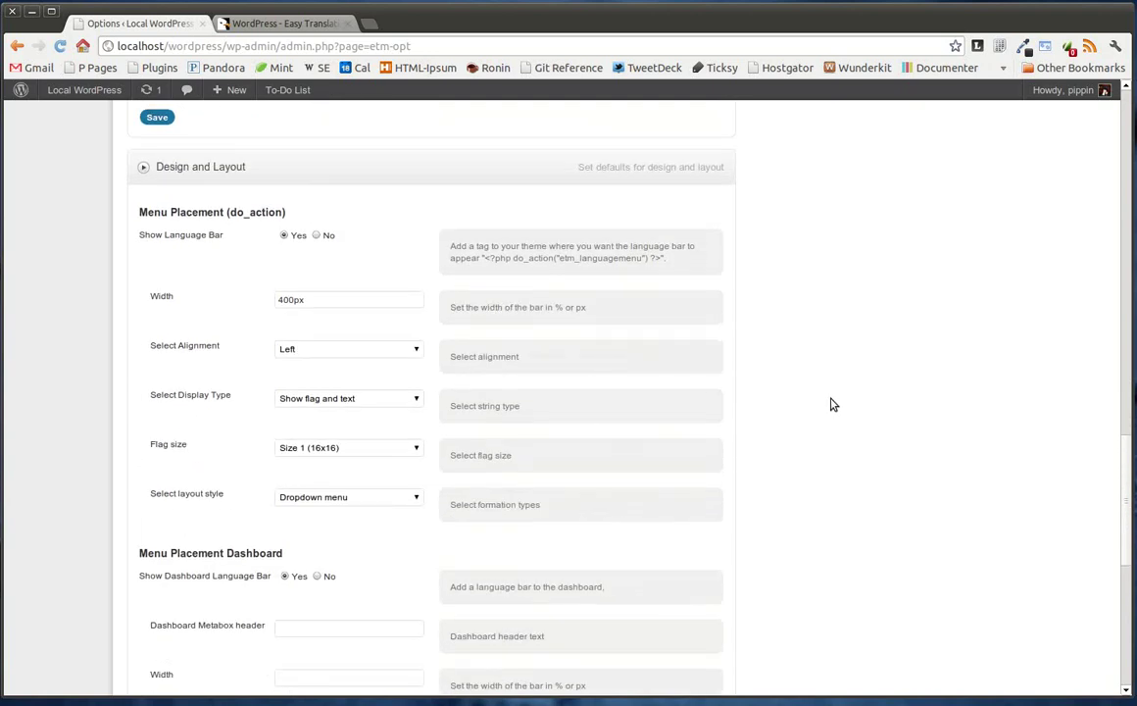
pyautogui.click(376, 301)
pyautogui.scroll(-2, 141, 359)
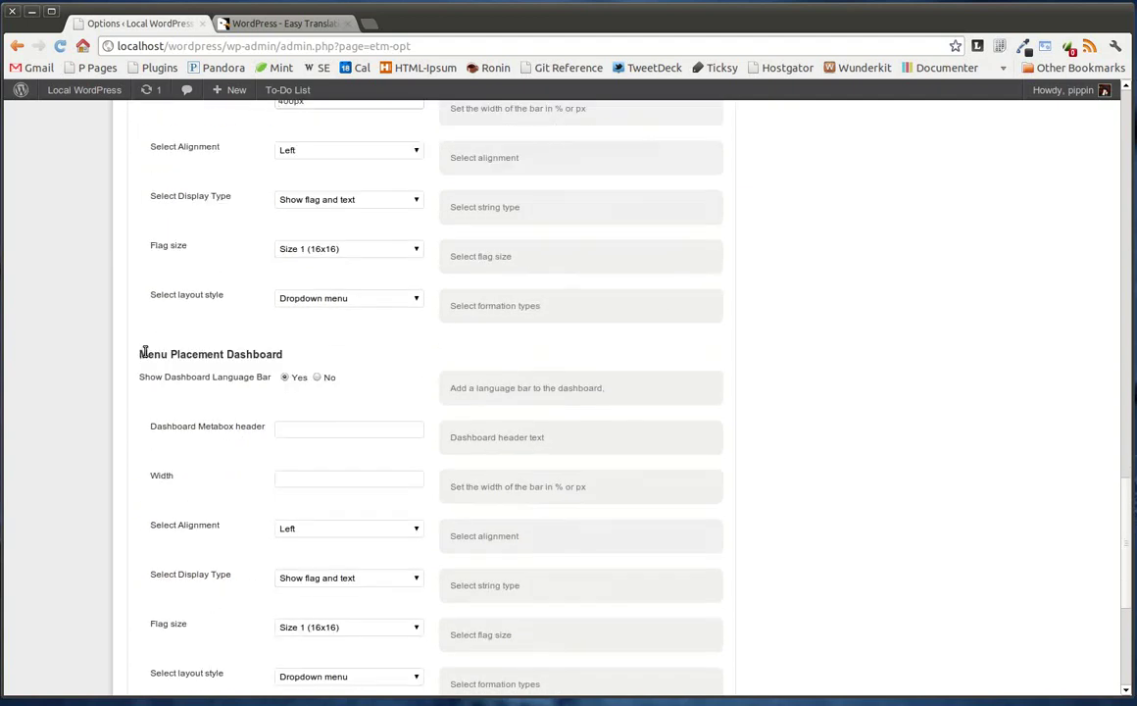
pyautogui.scroll(3, 143, 355)
pyautogui.scroll(-4, 145, 355)
pyautogui.scroll(-1, 147, 360)
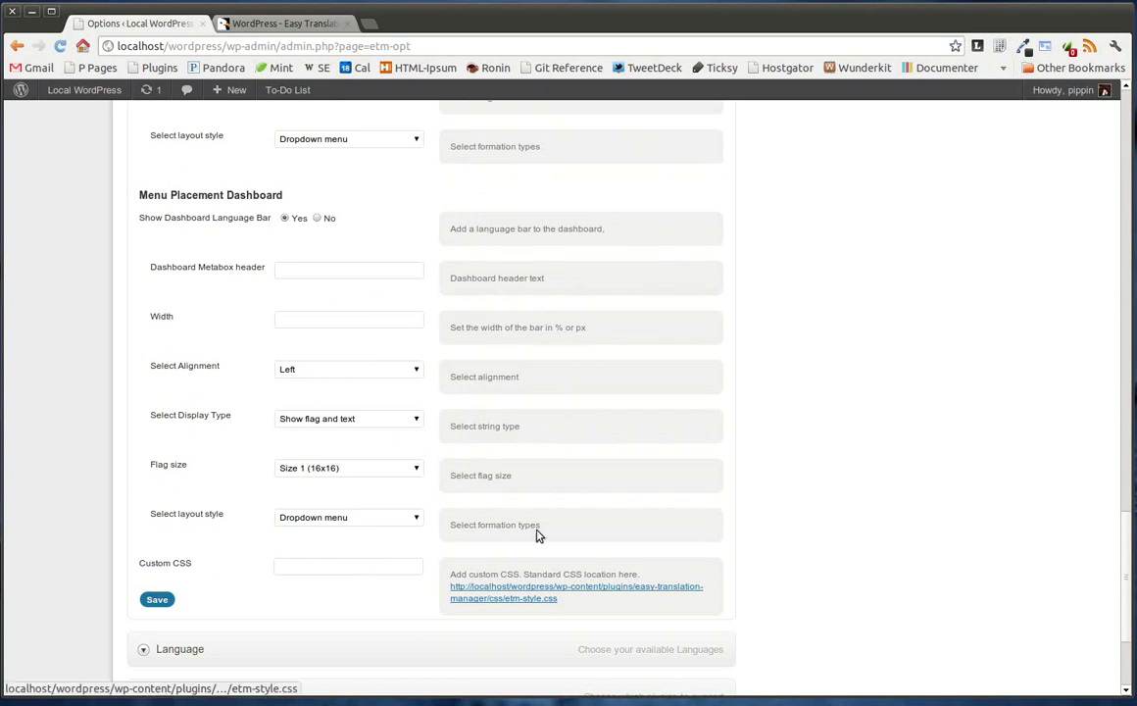
pyautogui.scroll(-5, 840, 409)
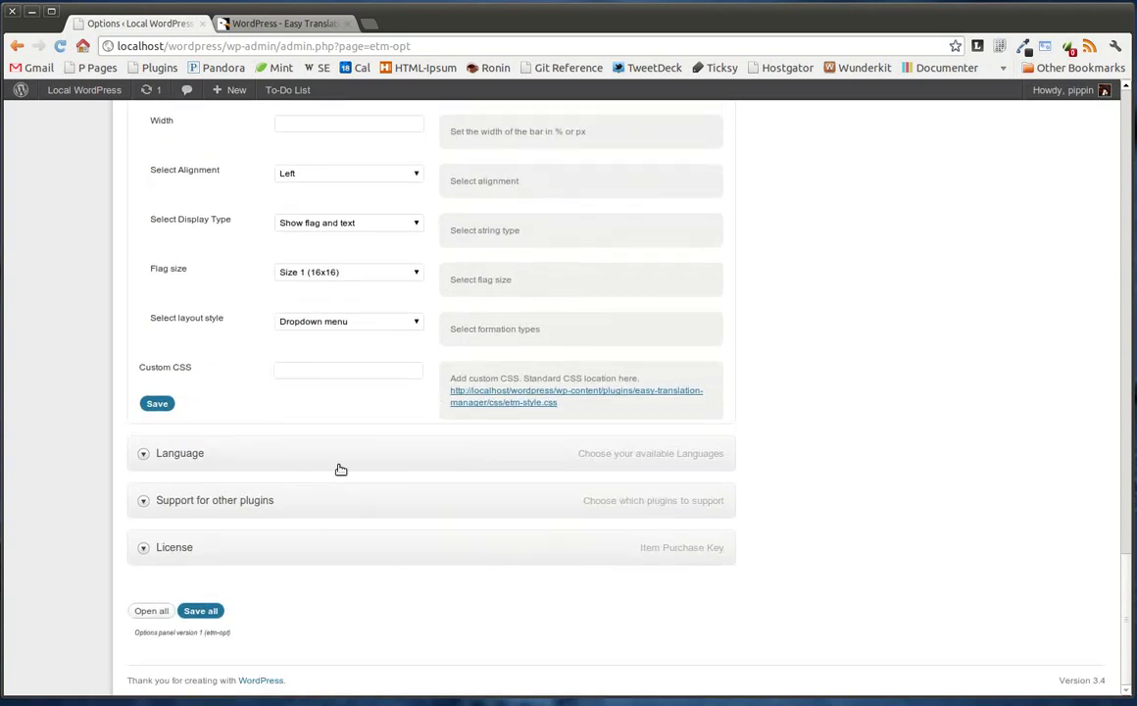
pyautogui.click(337, 460)
pyautogui.scroll(-5, 881, 389)
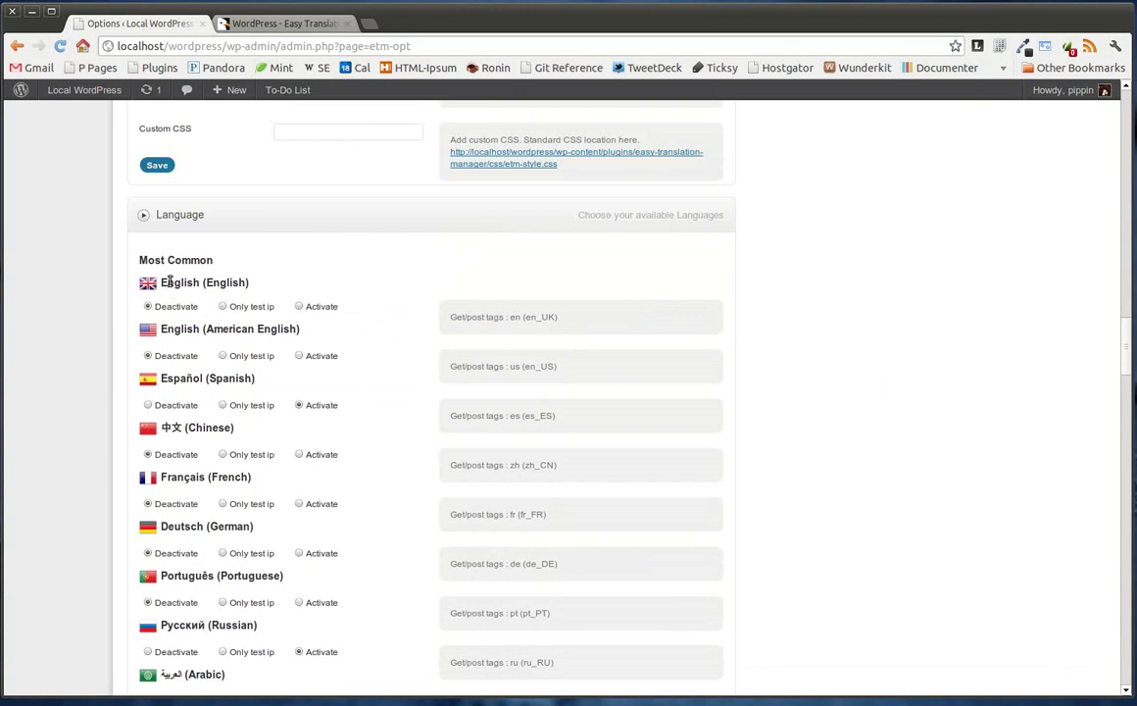
pyautogui.scroll(-3, 141, 262)
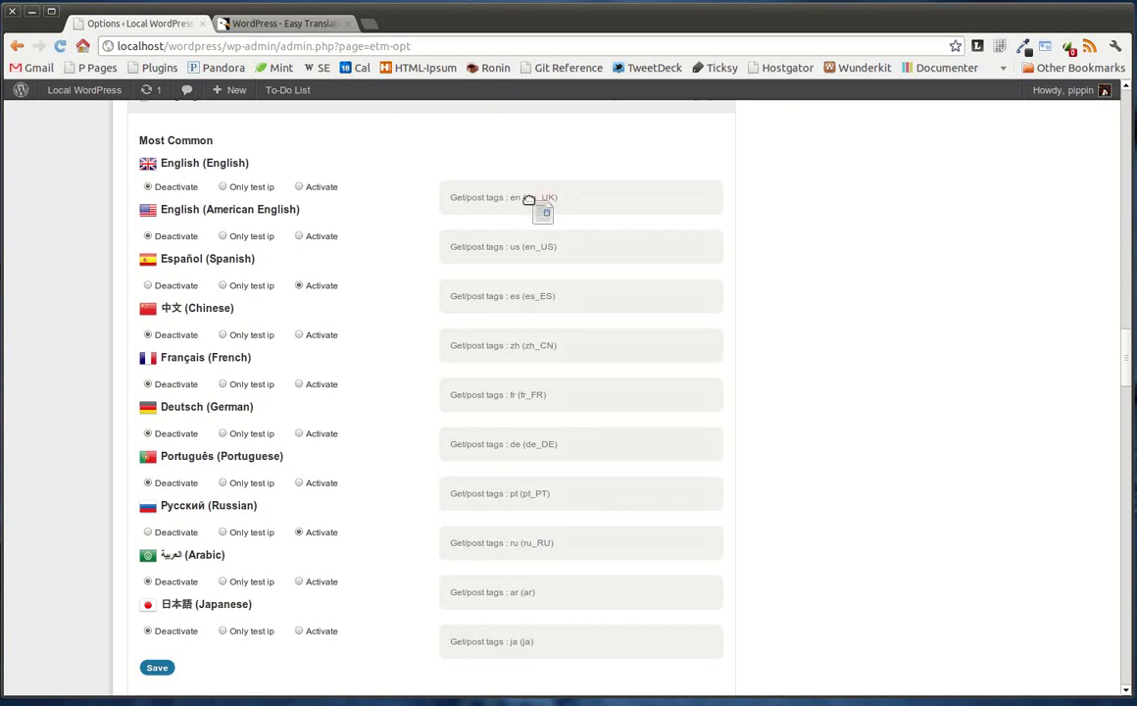
pyautogui.scroll(1, 550, 210)
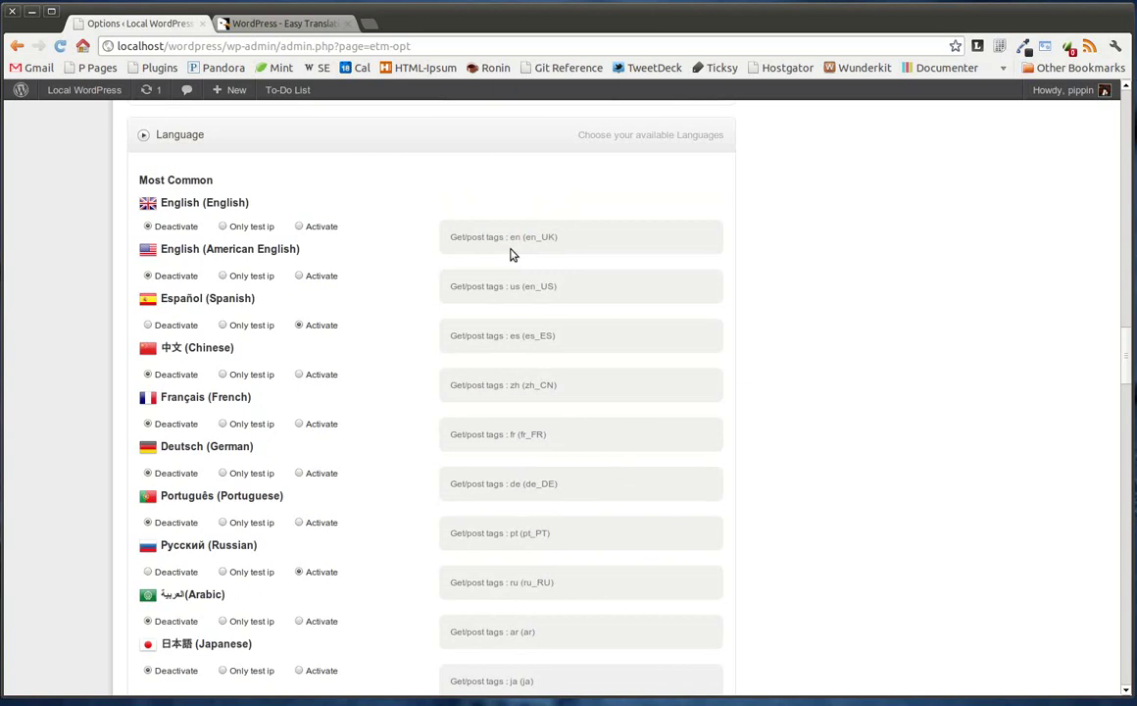
pyautogui.scroll(-10, 581, 244)
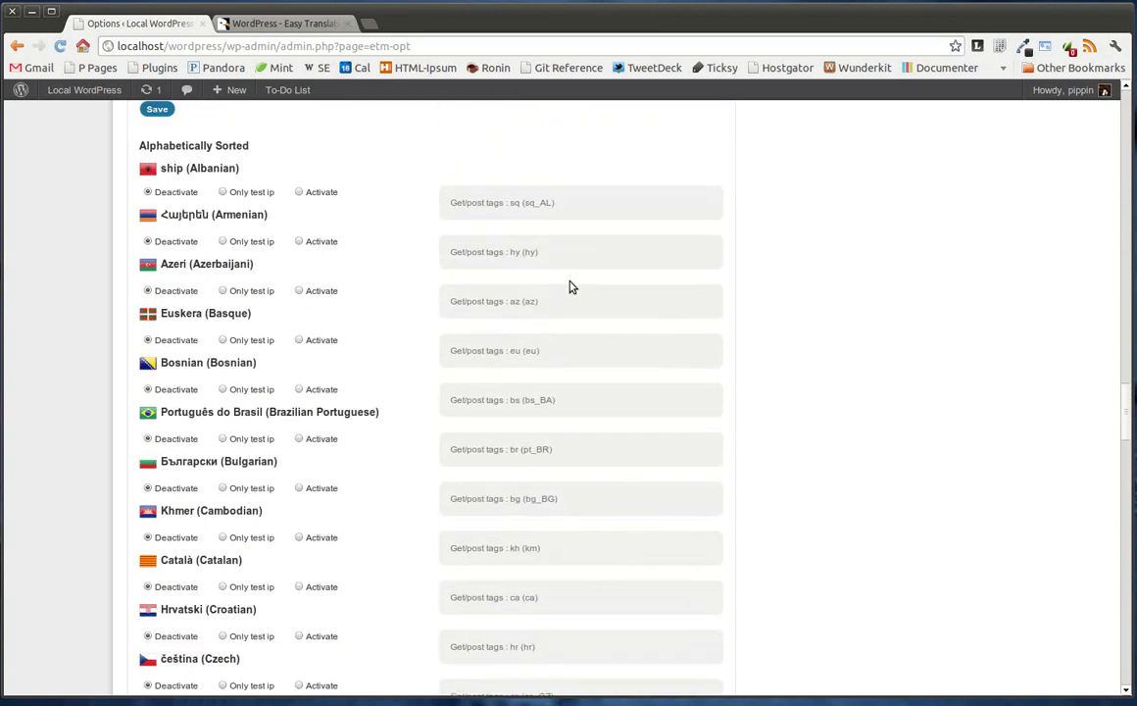
pyautogui.scroll(-14, 182, 244)
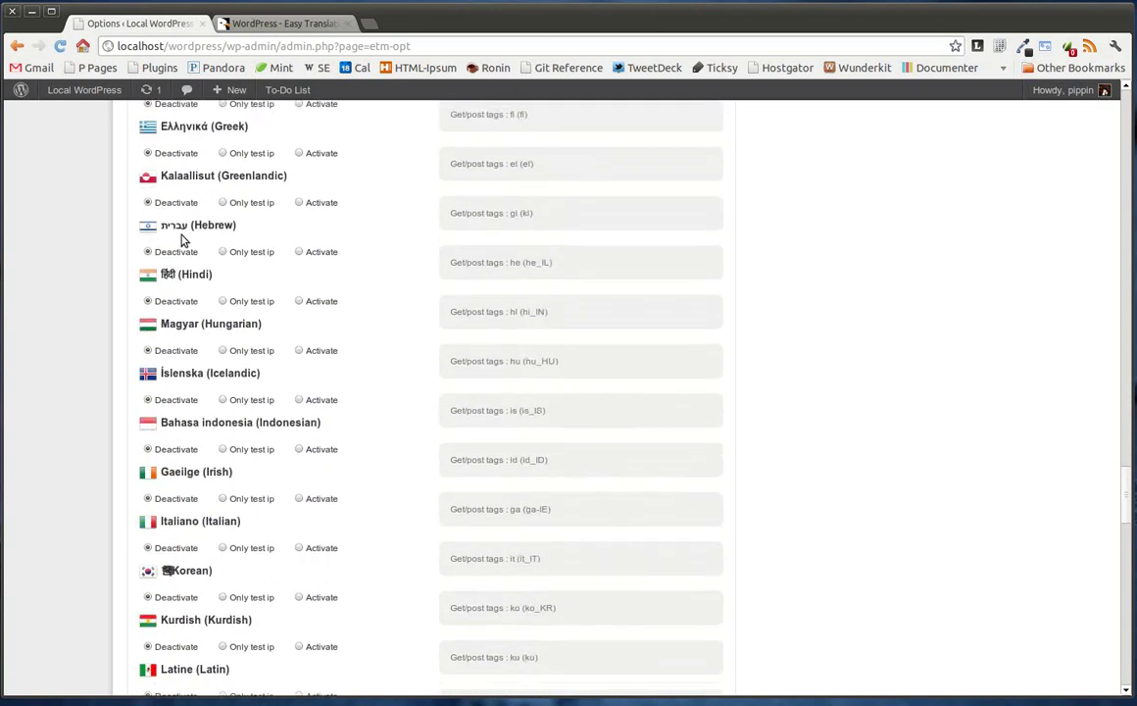
pyautogui.scroll(-20, 181, 240)
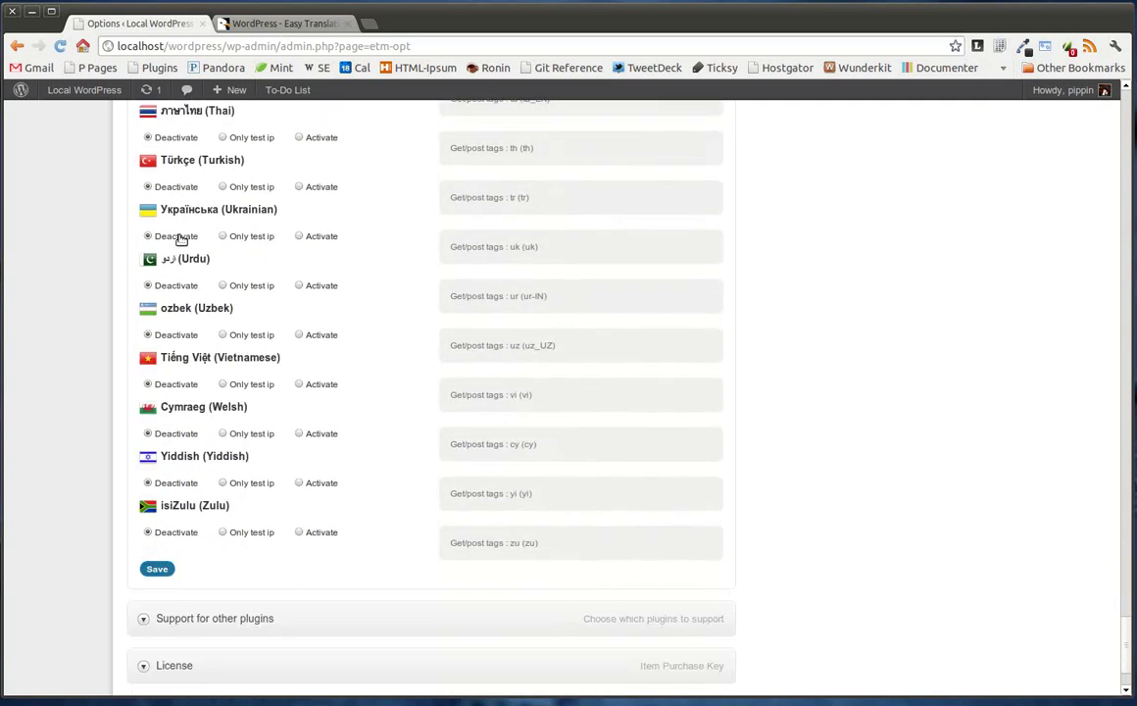
pyautogui.scroll(-3, 181, 240)
pyautogui.scroll(20, 179, 263)
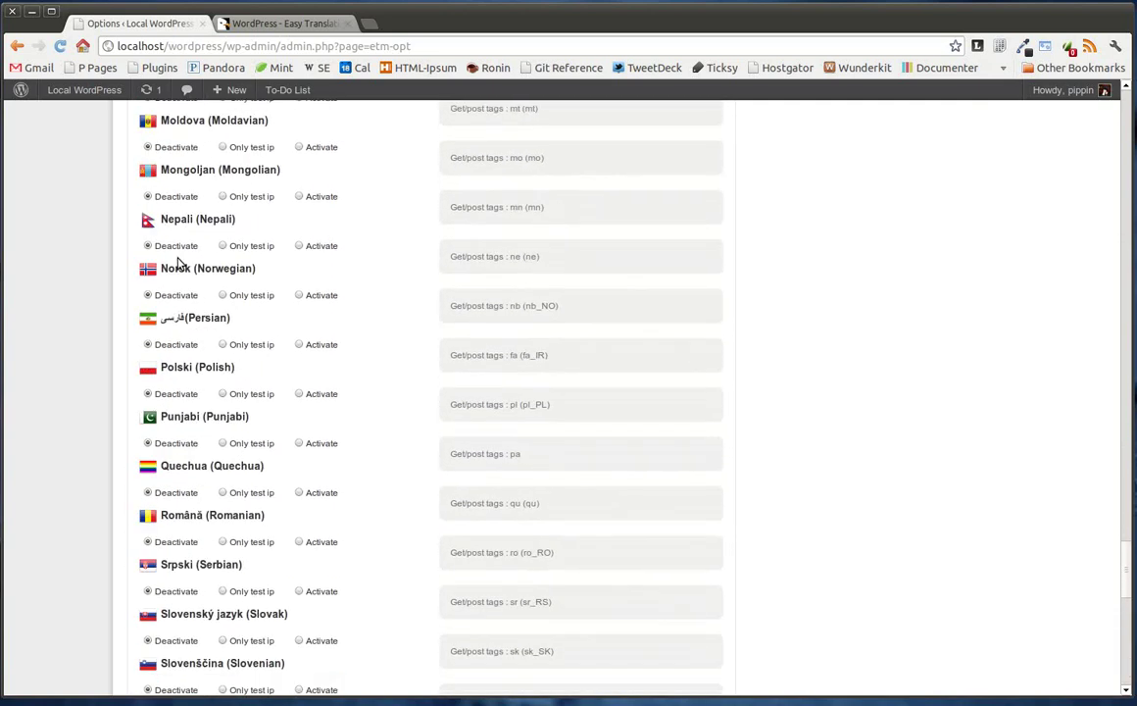
pyautogui.scroll(20, 179, 319)
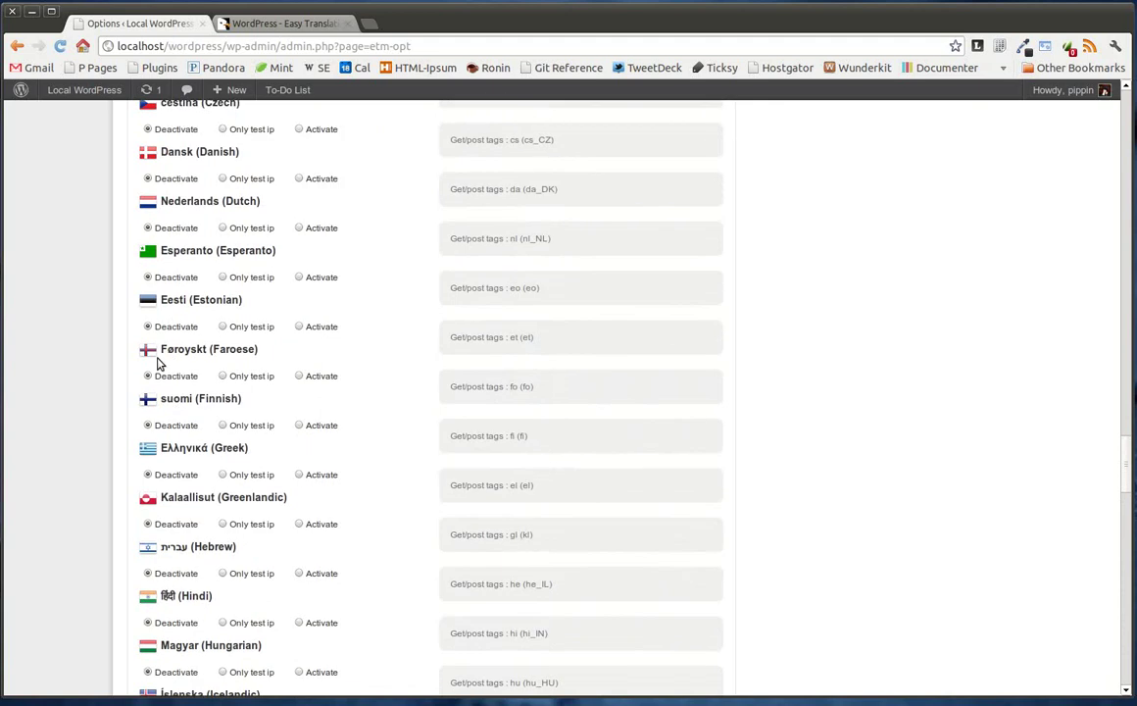
pyautogui.scroll(20, 157, 362)
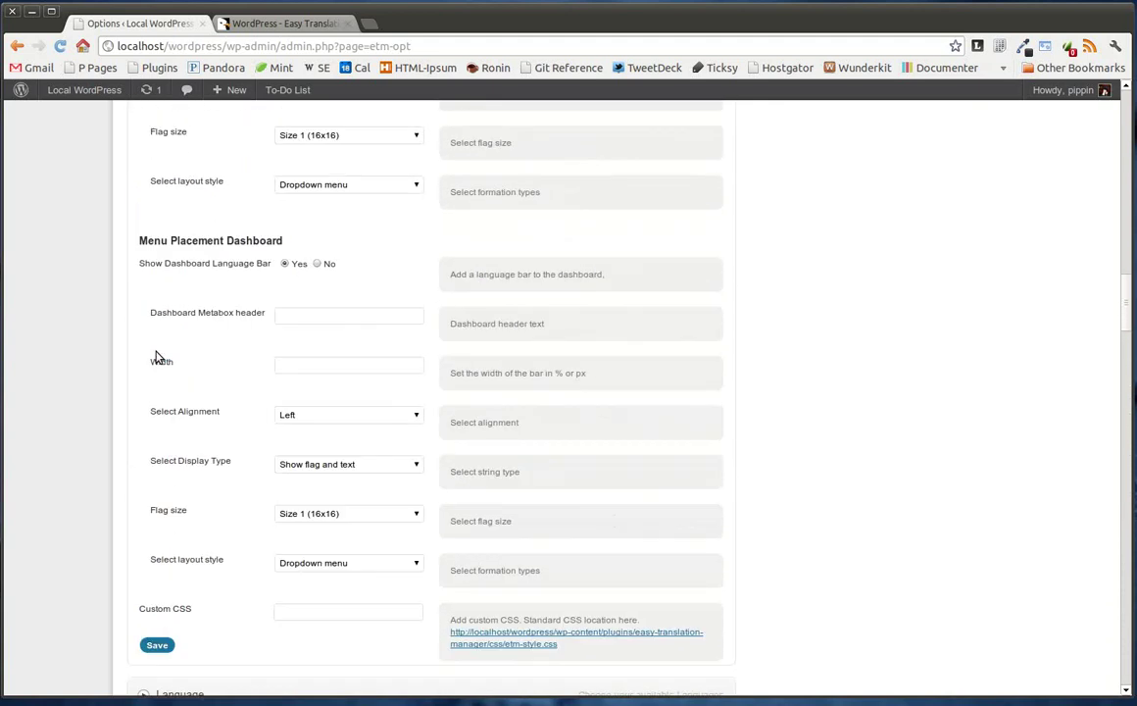
pyautogui.scroll(10, 157, 356)
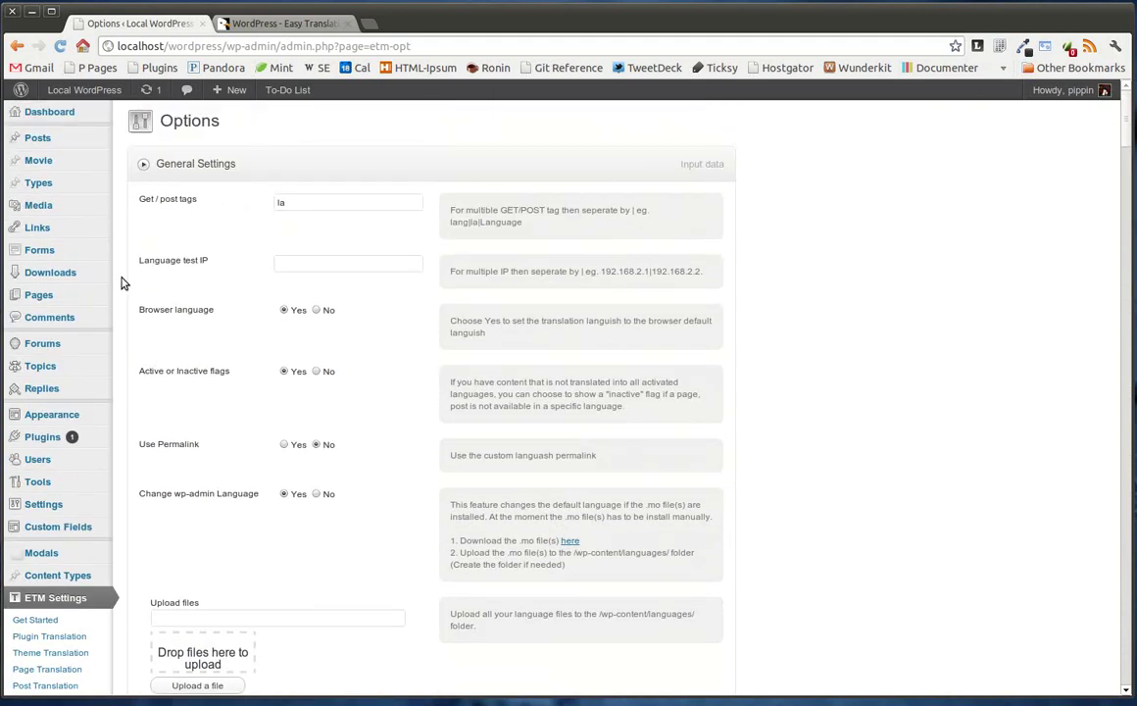
# Step: Switch the admin language to Español (Spanish) from the Dashboard
pyautogui.click(47, 113)
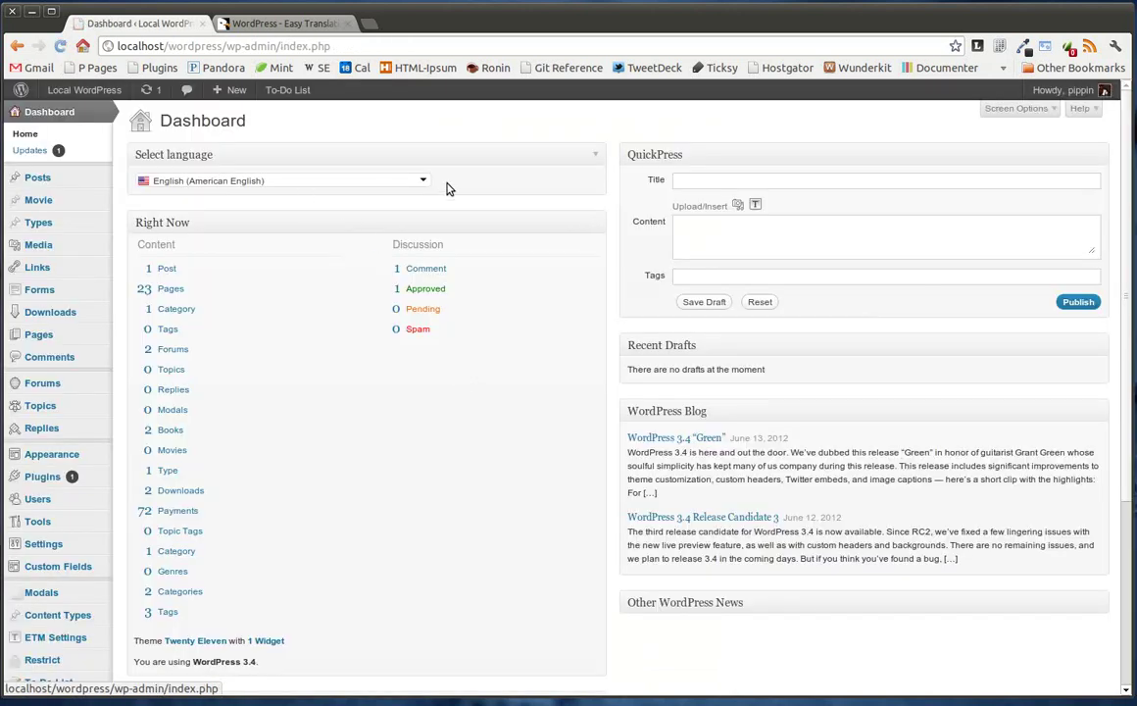
pyautogui.click(389, 186)
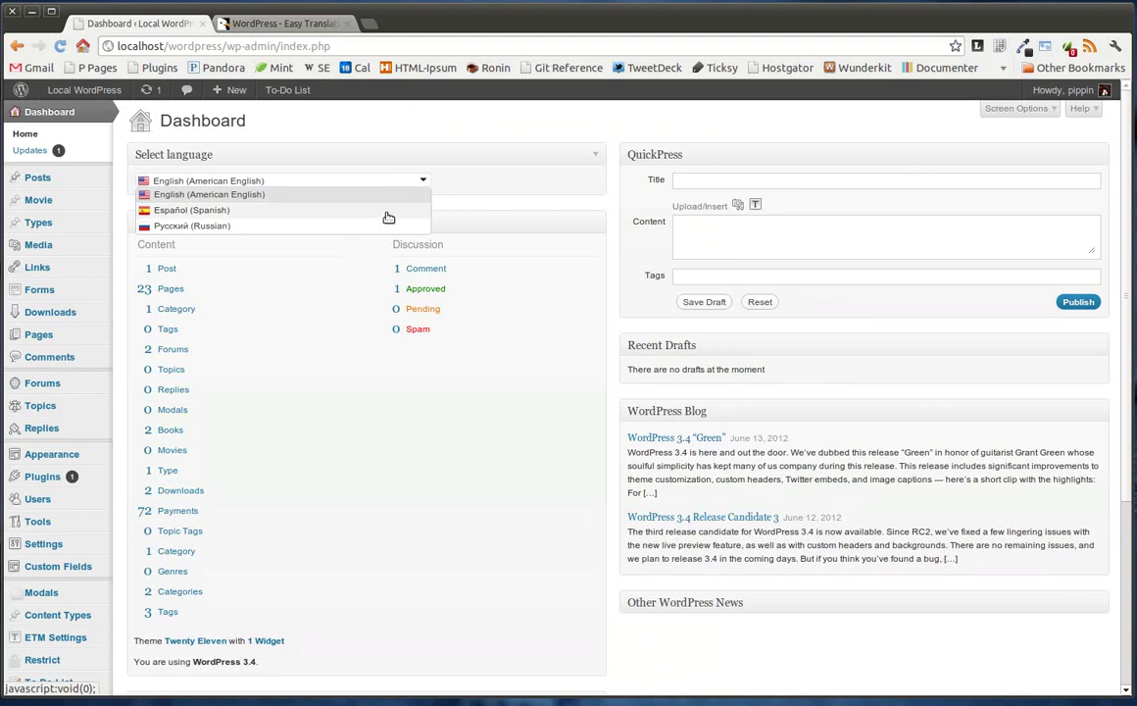
pyautogui.click(309, 211)
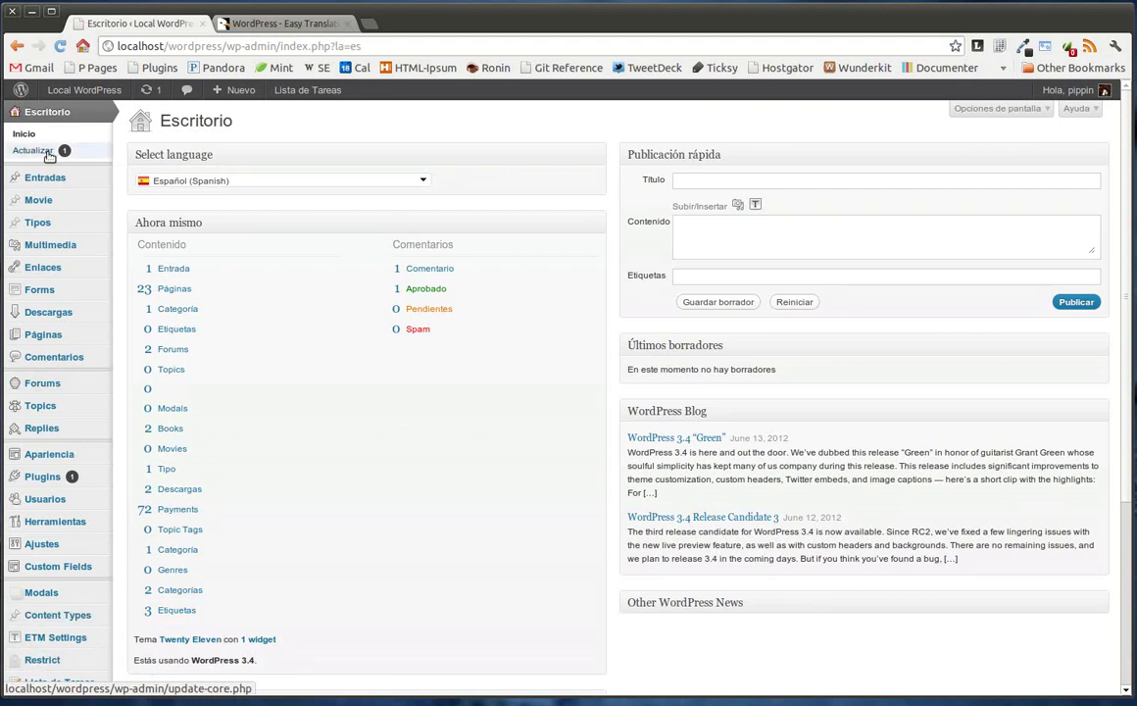
# Step: Check the Spanish Another Download edit screen under Descargas, then return to Escritorio
pyautogui.moveTo(64, 299)
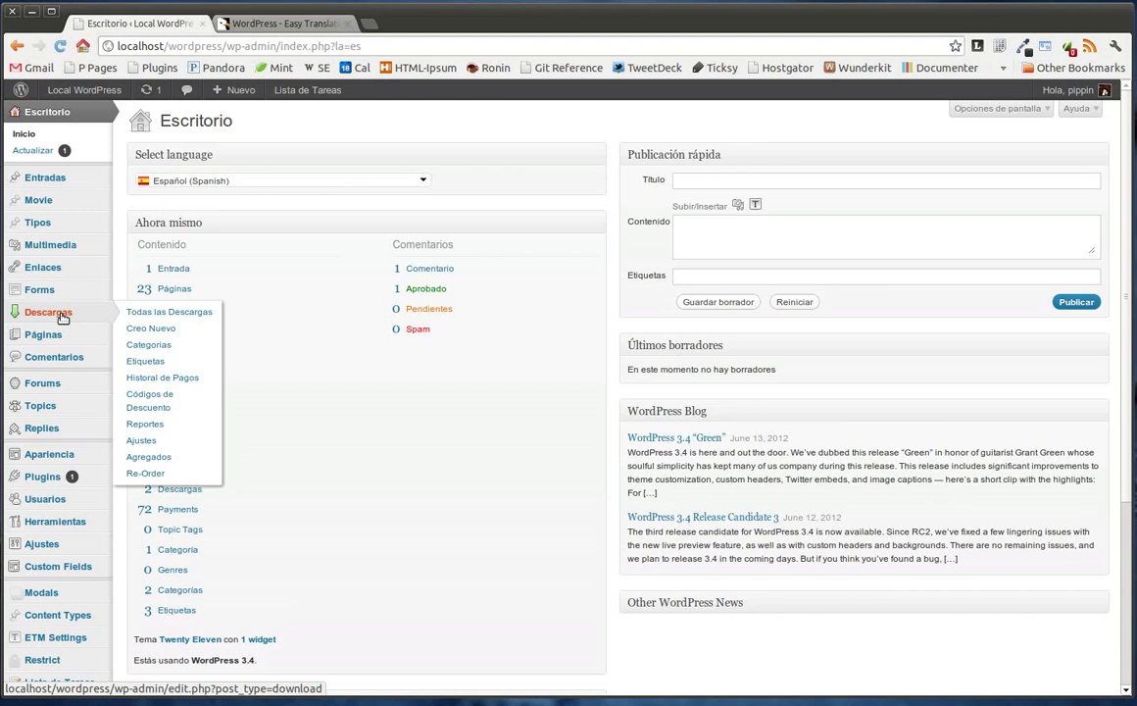
pyautogui.click(60, 316)
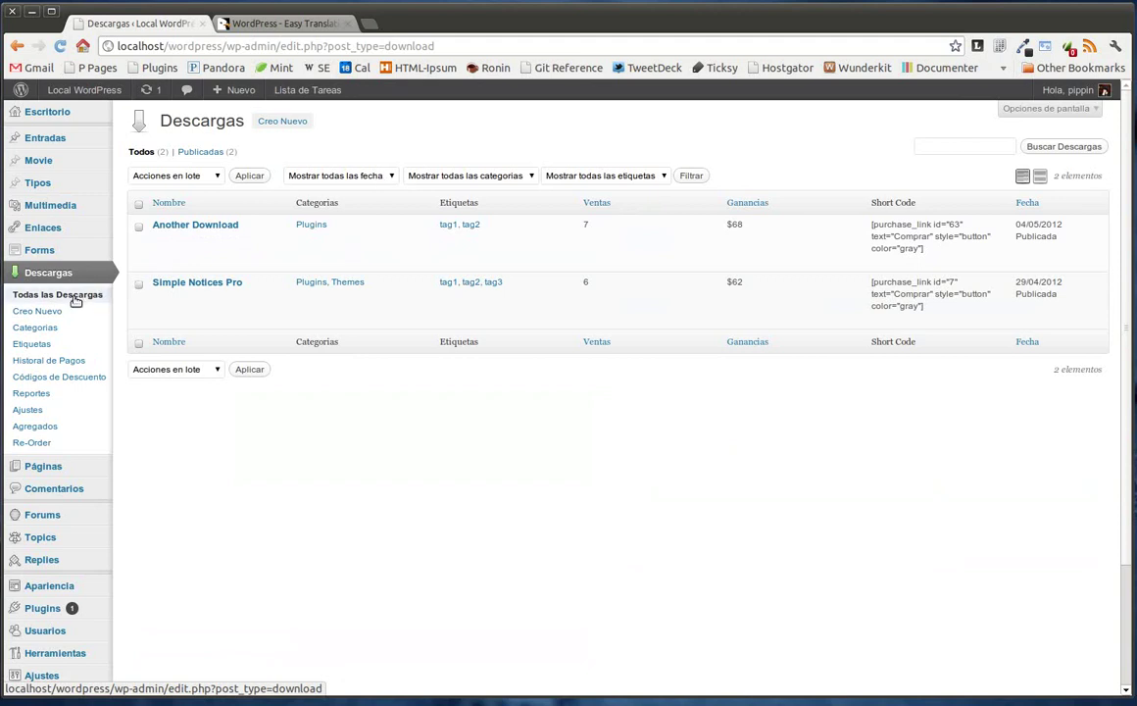
pyautogui.click(189, 228)
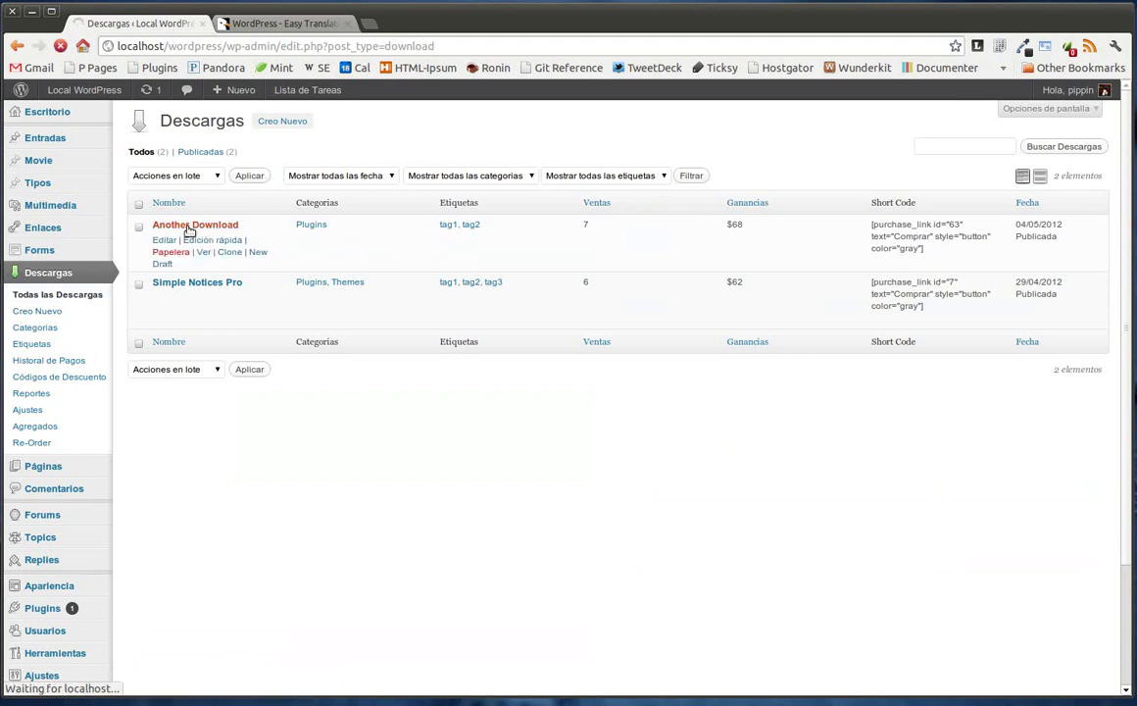
pyautogui.scroll(-2, 140, 537)
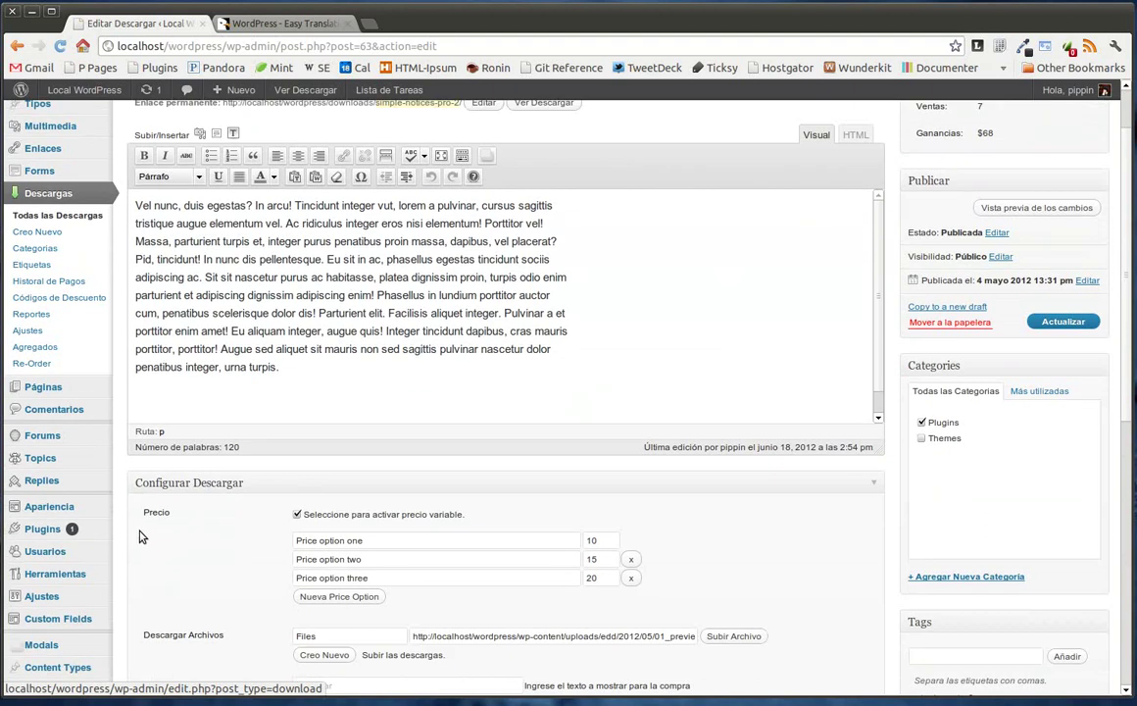
pyautogui.scroll(2, 145, 564)
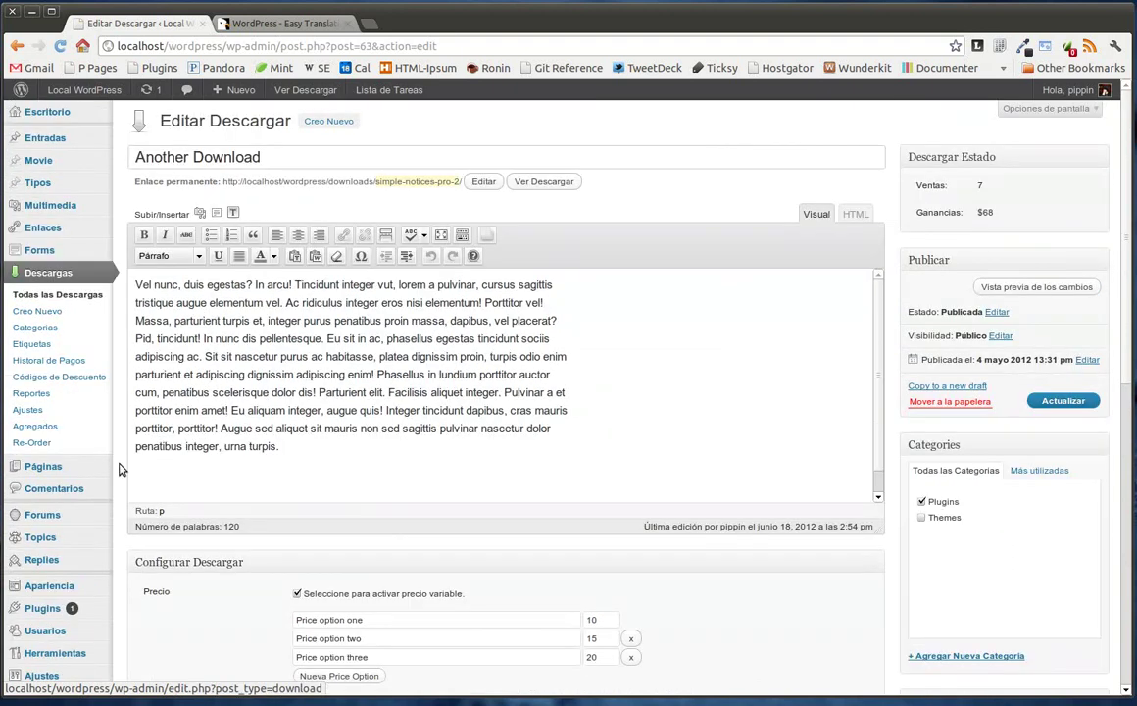
pyautogui.scroll(-2, 117, 471)
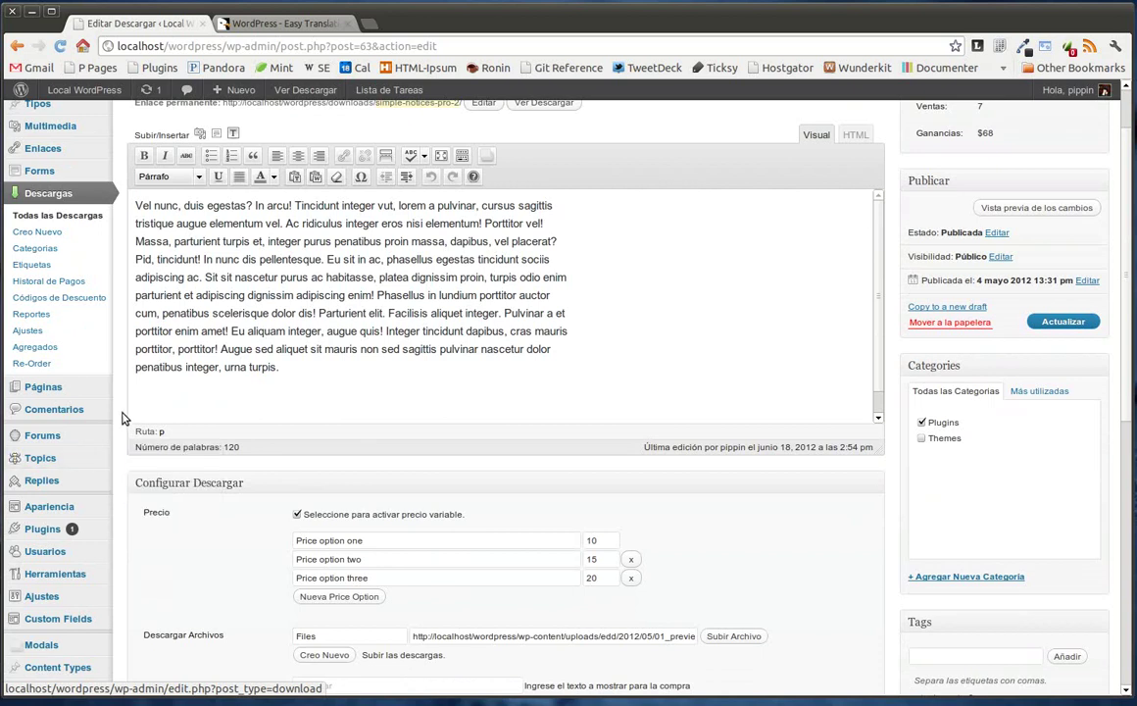
pyautogui.scroll(2, 117, 392)
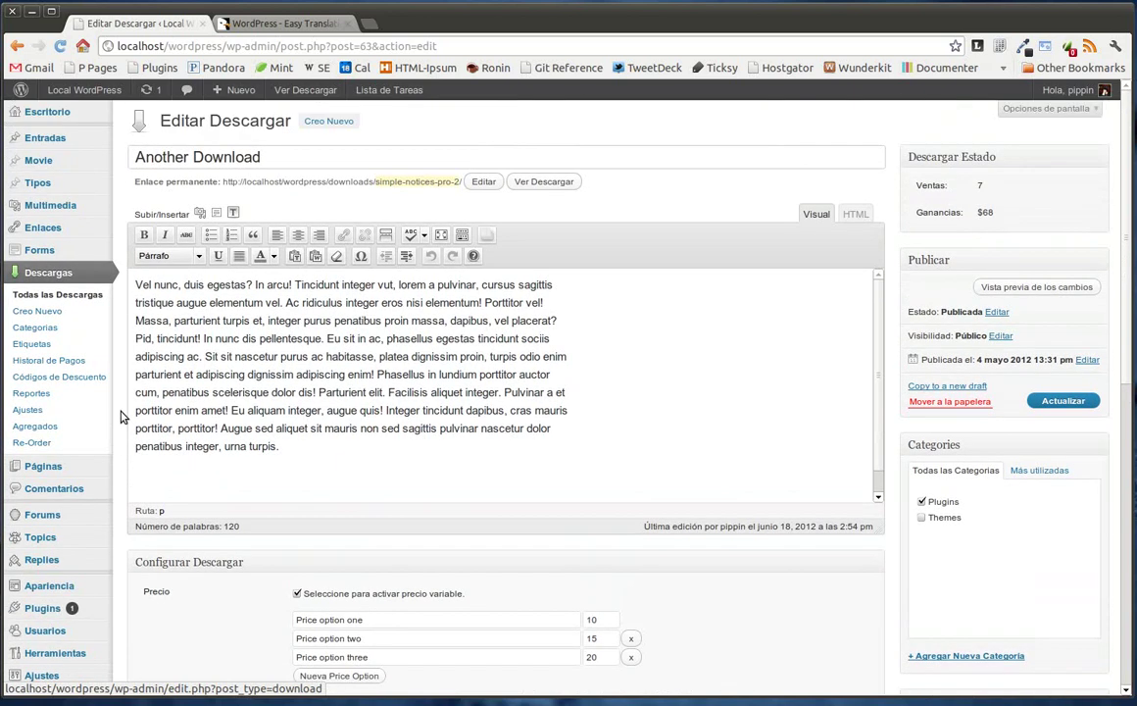
pyautogui.click(73, 111)
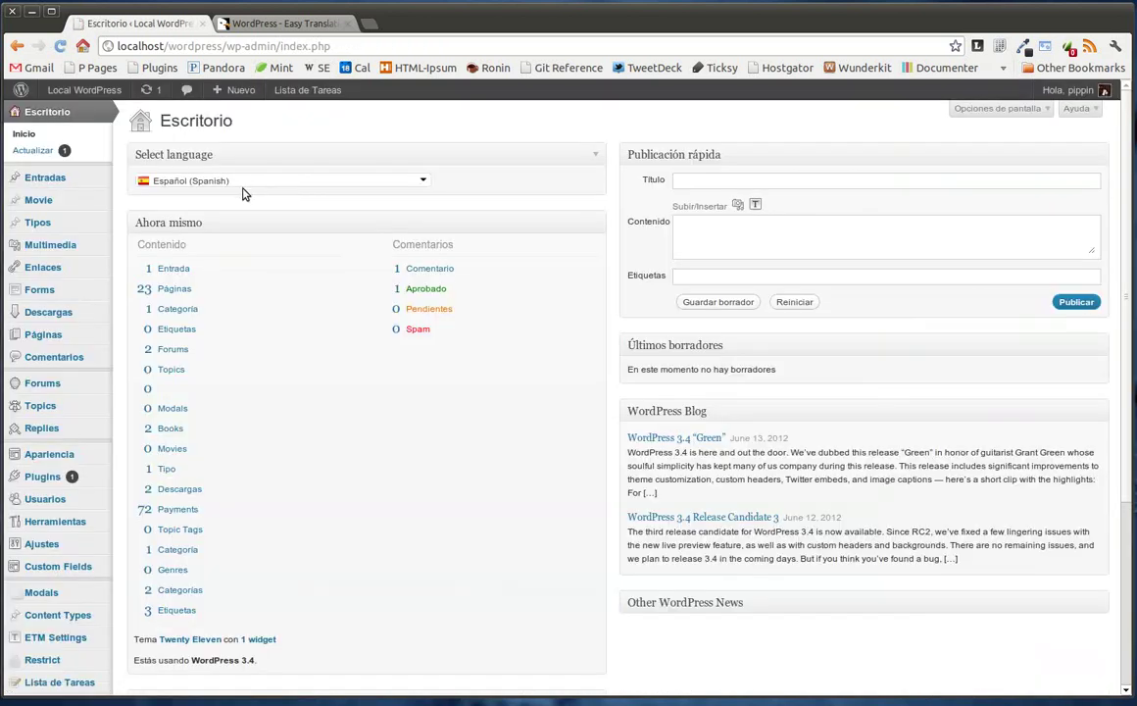
# Step: Choose Русский (Russian) in the Dashboard's Select language dropdown
pyautogui.click(221, 178)
pyautogui.click(236, 224)
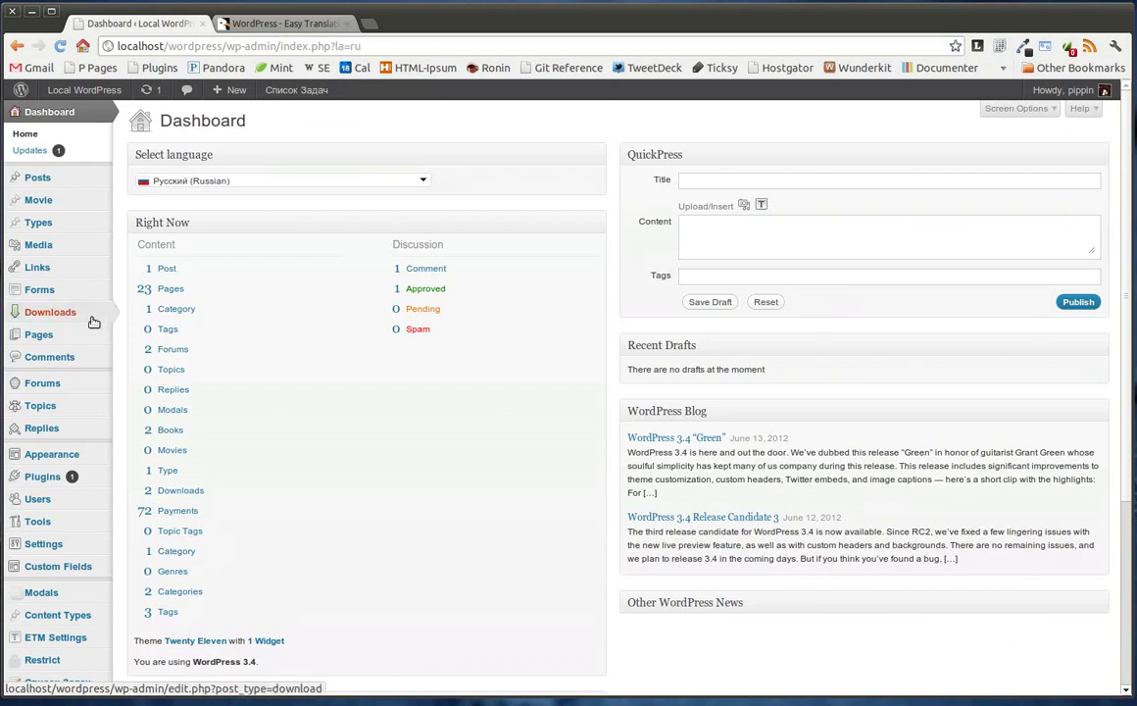
pyautogui.moveTo(93, 322)
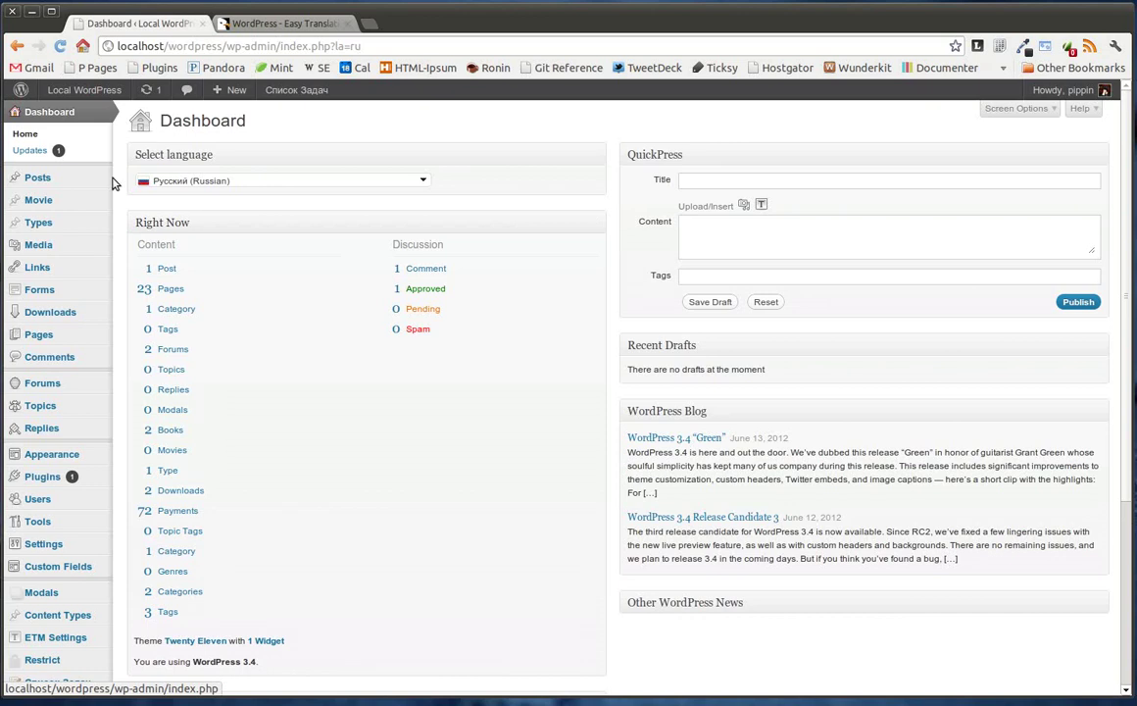
pyautogui.scroll(-2, 130, 411)
# Step: Go to Plugin Translation, page forward to page 4, and open Easy Digital Downloads' strings
pyautogui.moveTo(44, 569)
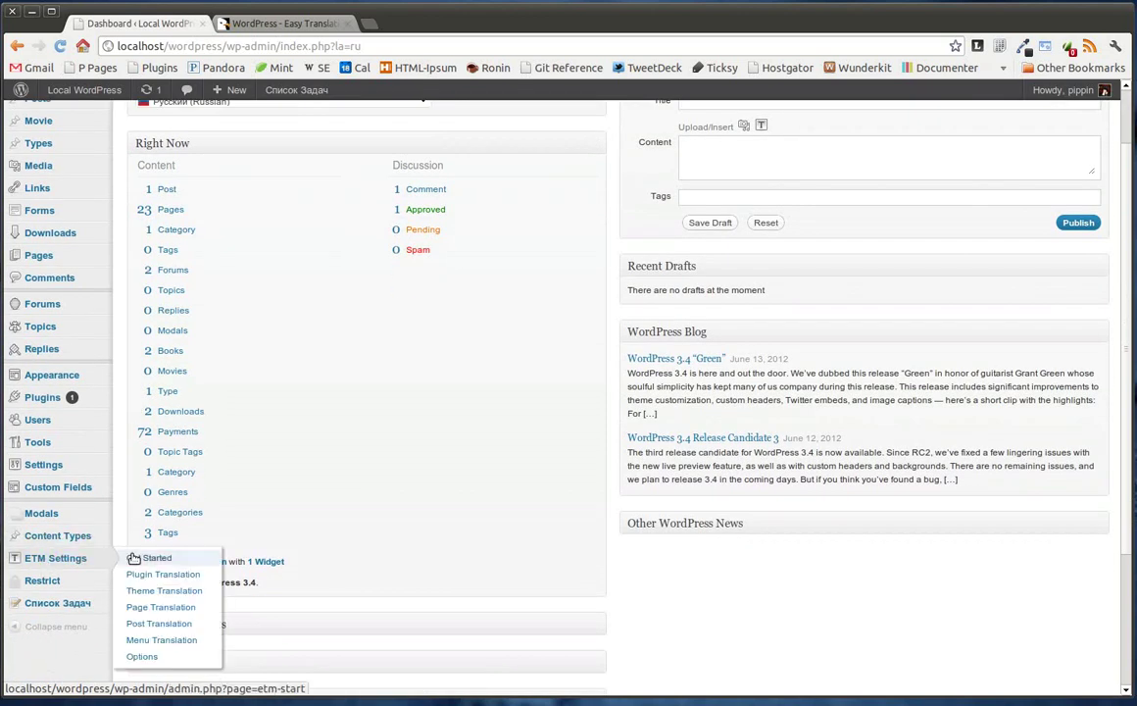
pyautogui.click(172, 576)
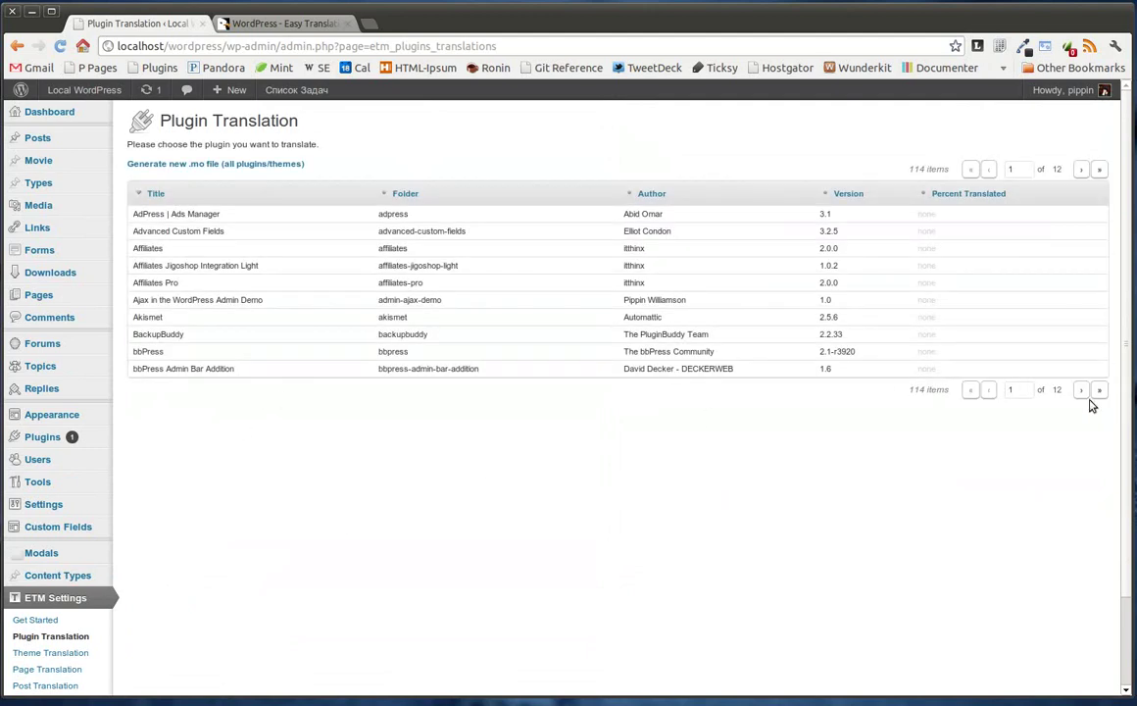
pyautogui.click(1083, 390)
pyautogui.click(1082, 390)
pyautogui.click(1083, 390)
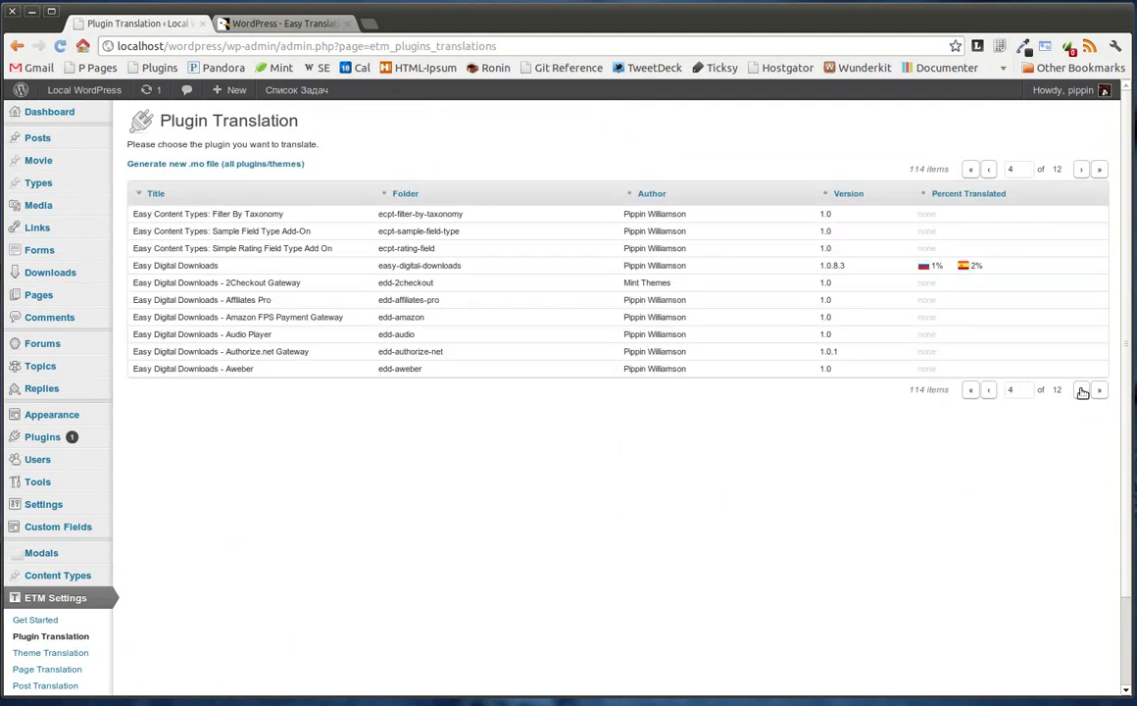
pyautogui.click(314, 266)
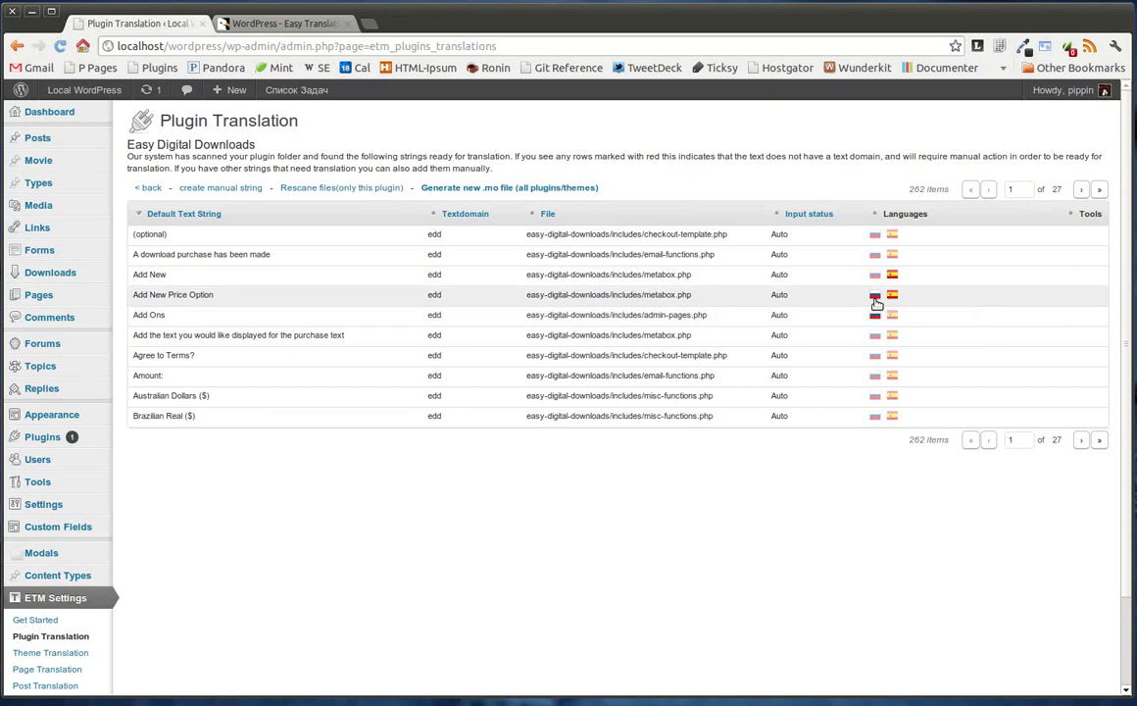
# Step: Save 'A new option' as the Russian translation of Add New Price Option
pyautogui.click(876, 297)
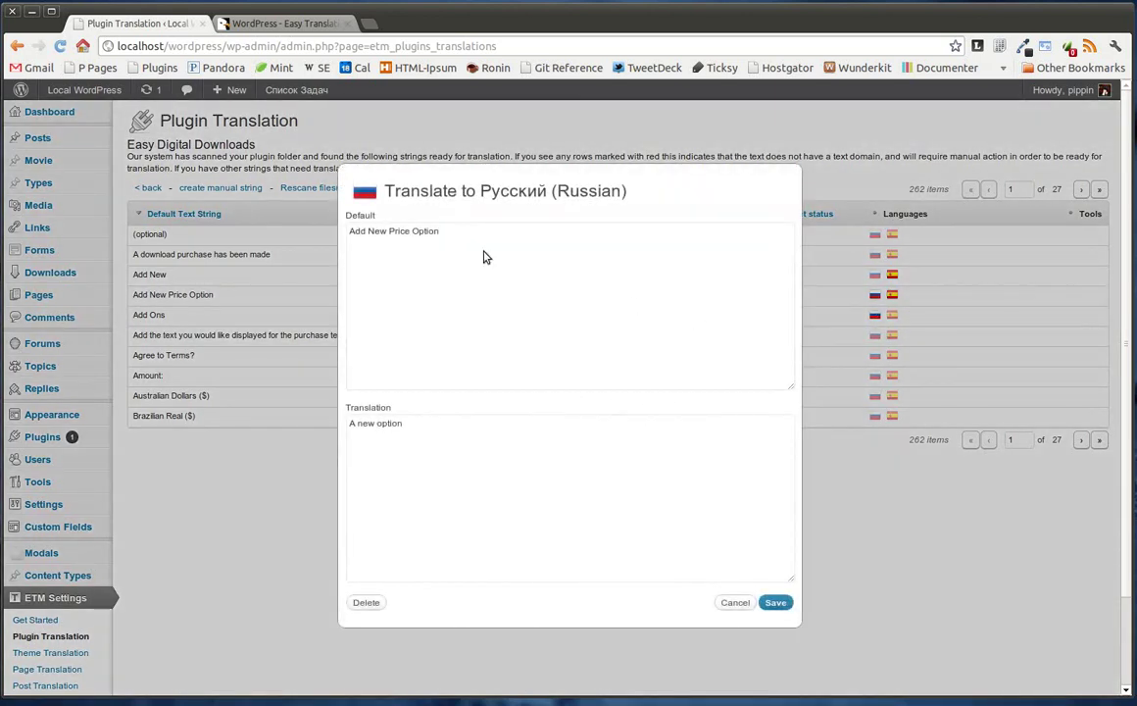
pyautogui.click(406, 231)
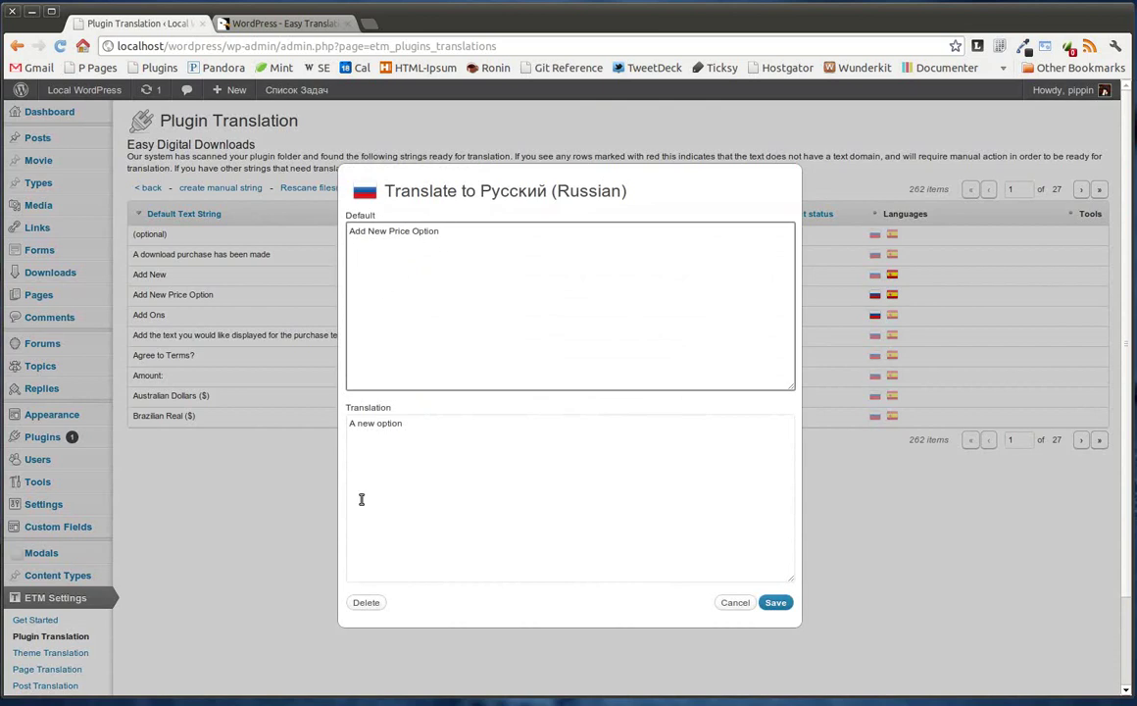
pyautogui.click(510, 427)
pyautogui.hotkey('ctrl', 'a')
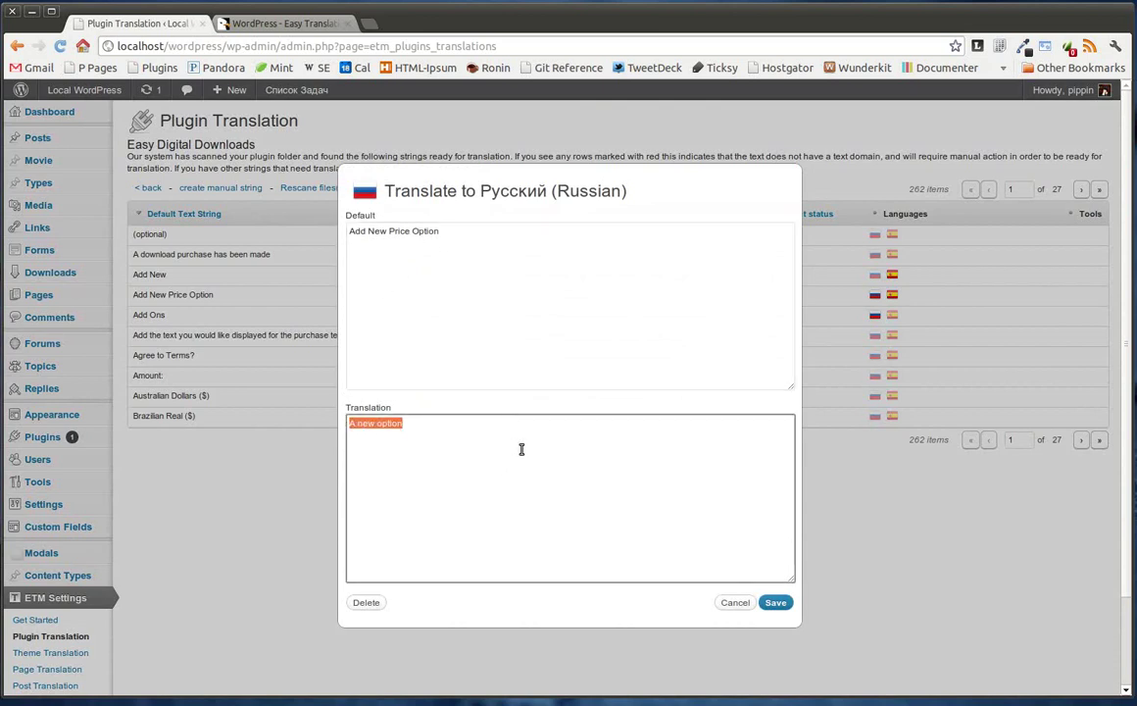
pyautogui.click(522, 449)
pyautogui.click(772, 604)
pyautogui.doubleClick(460, 238)
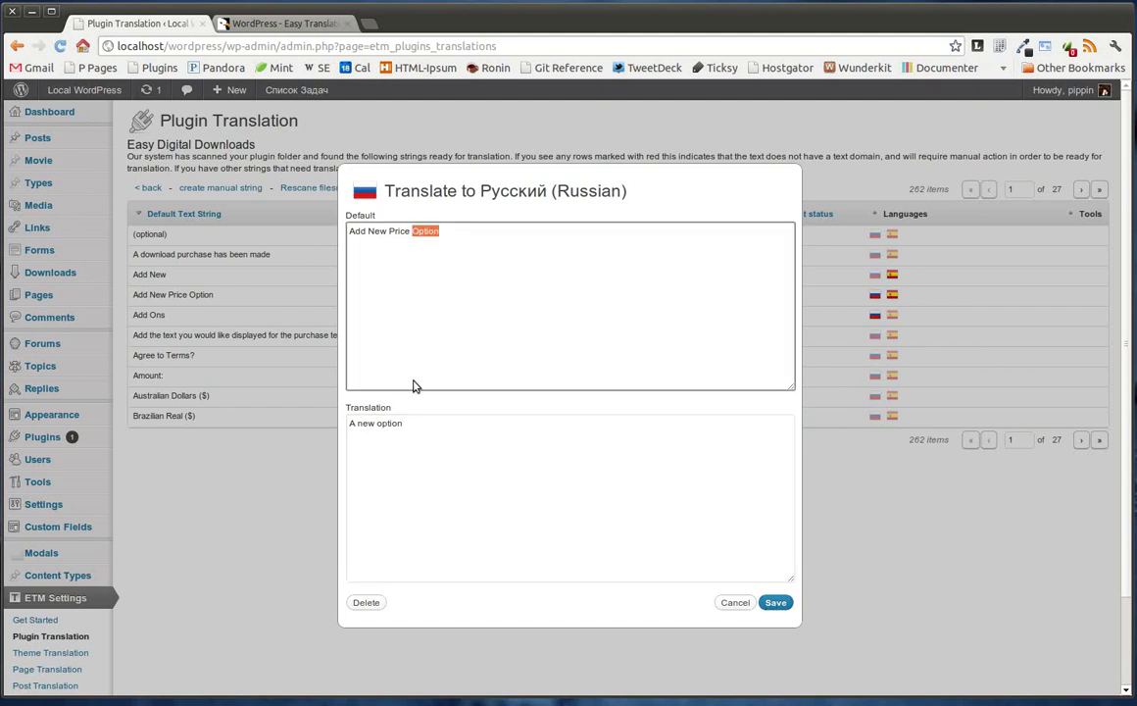
pyautogui.click(779, 603)
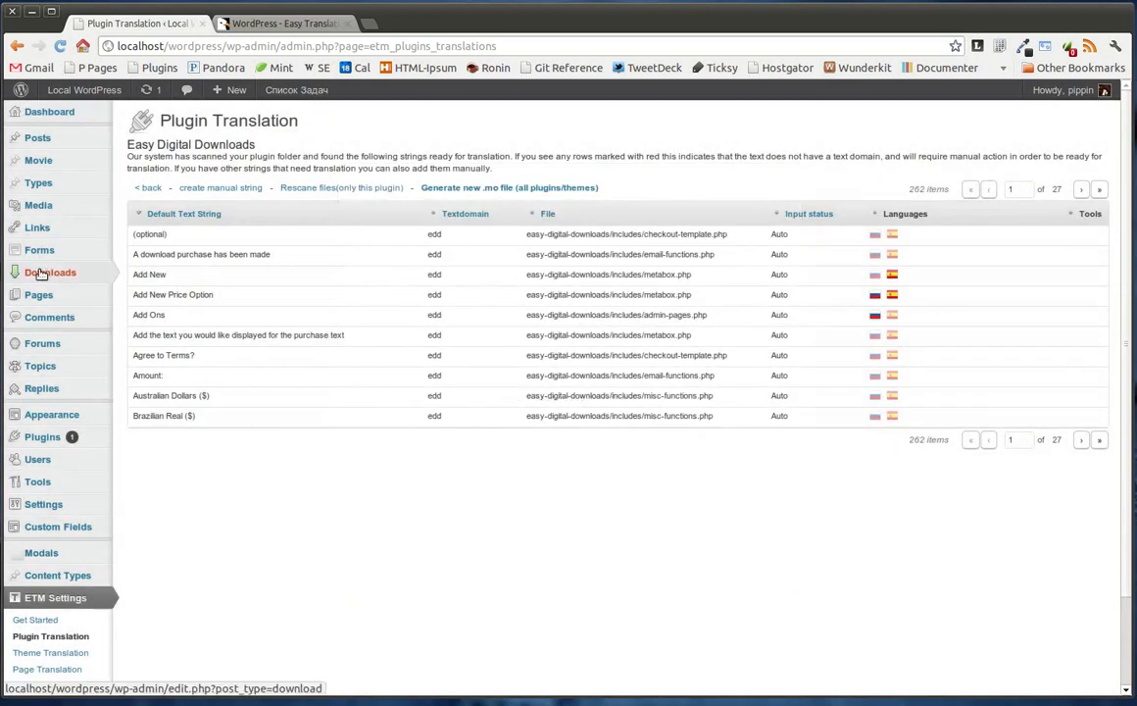
pyautogui.click(54, 273)
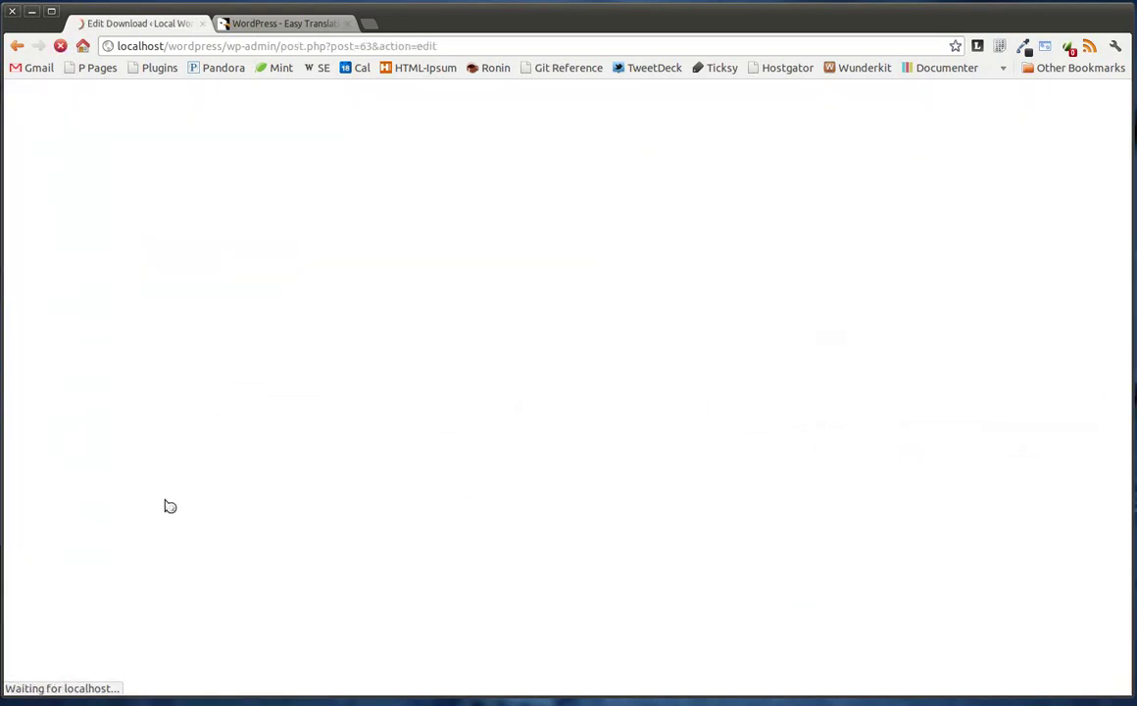
# Step: Add a blank fourth price row using Another Download's 'A new option' button
pyautogui.scroll(-5, 241, 465)
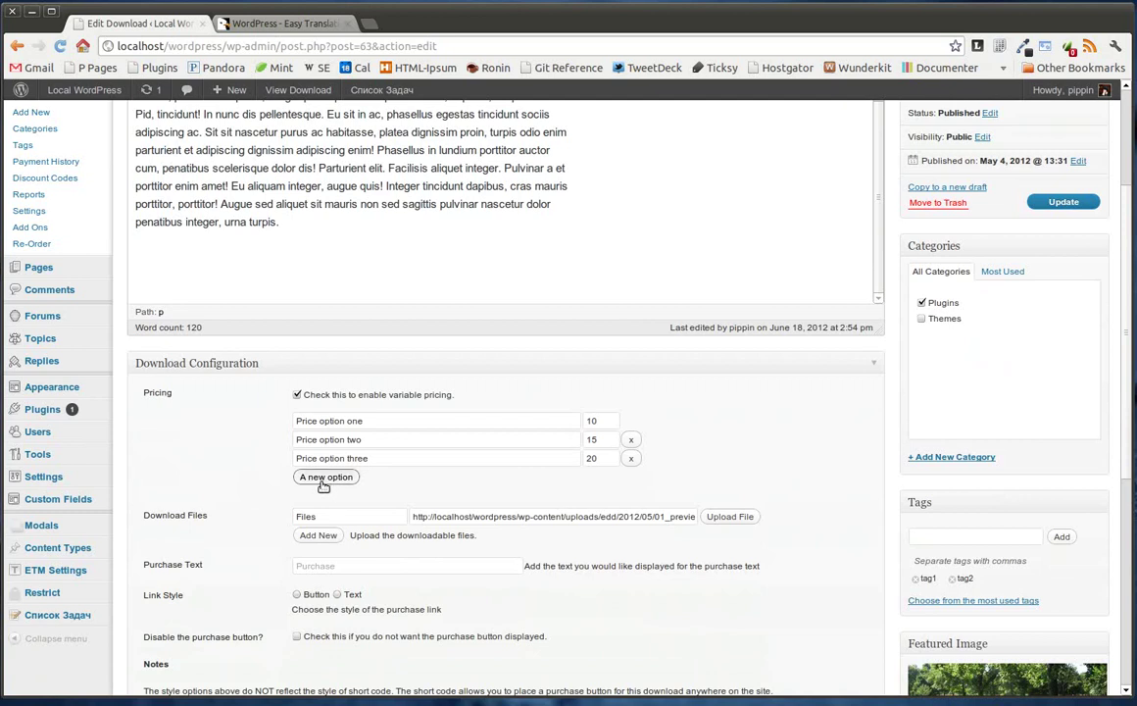
pyautogui.click(322, 480)
pyautogui.scroll(4, 323, 506)
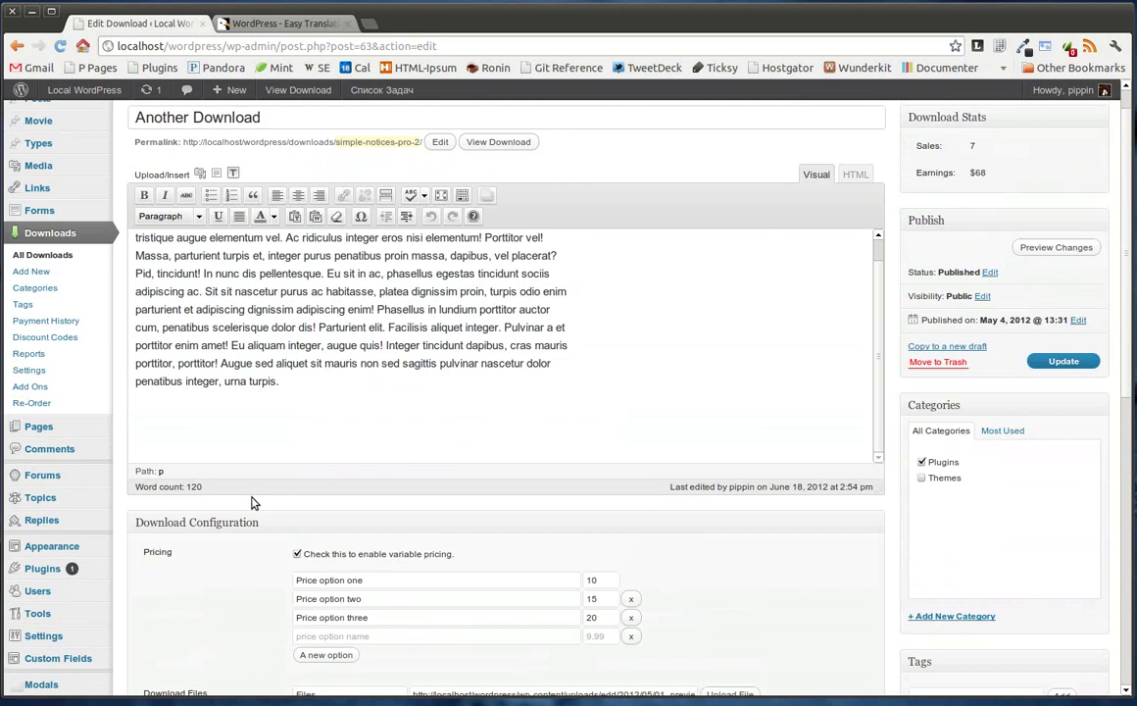
# Step: Open the public Downloads page in a new tab and show its English, Español and Русский choices
pyautogui.middleClick(89, 89)
pyautogui.click(285, 22)
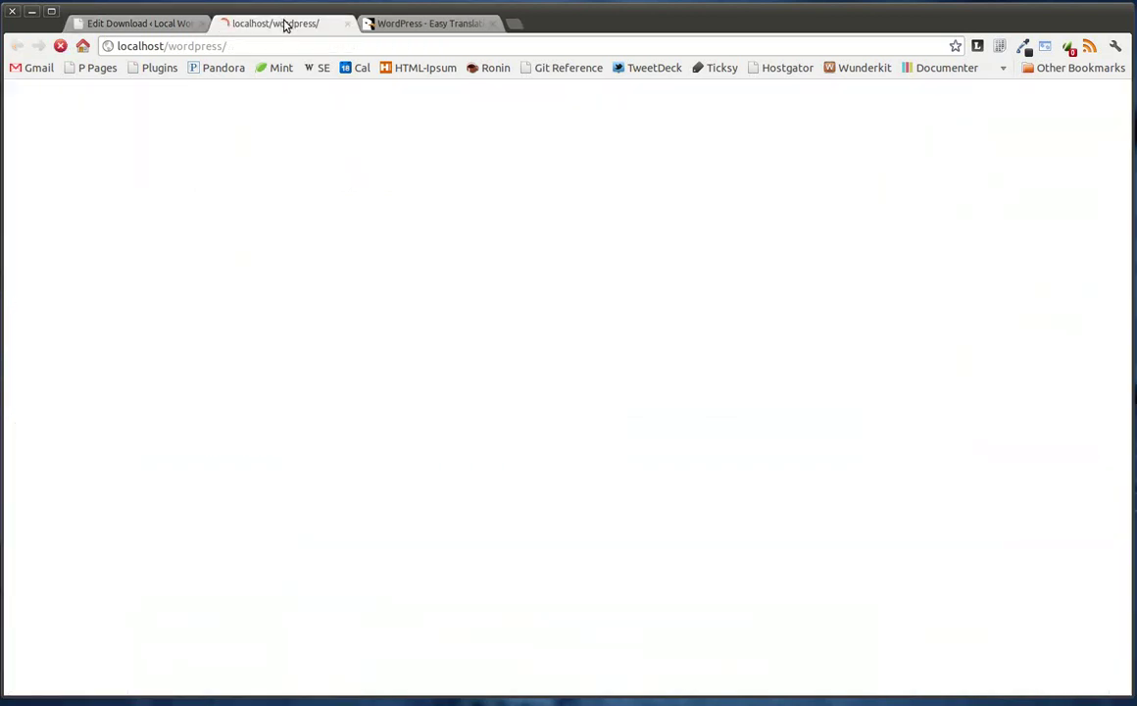
pyautogui.scroll(-3, 998, 508)
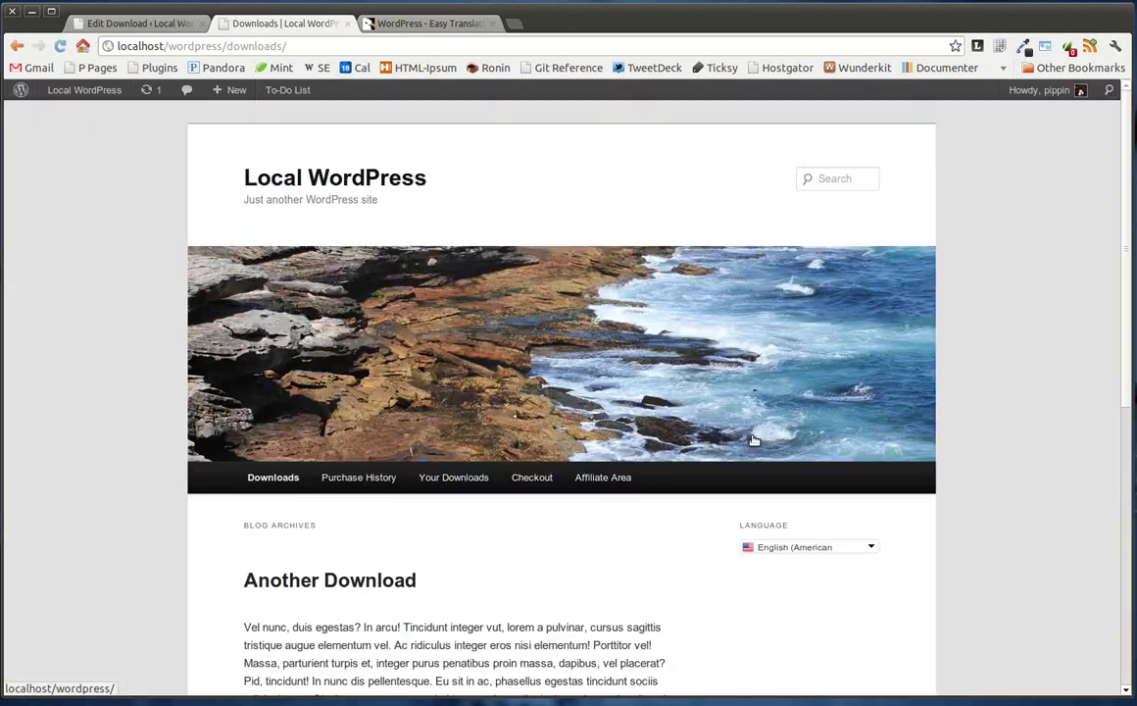
pyautogui.scroll(-5, 707, 486)
pyautogui.scroll(4, 348, 363)
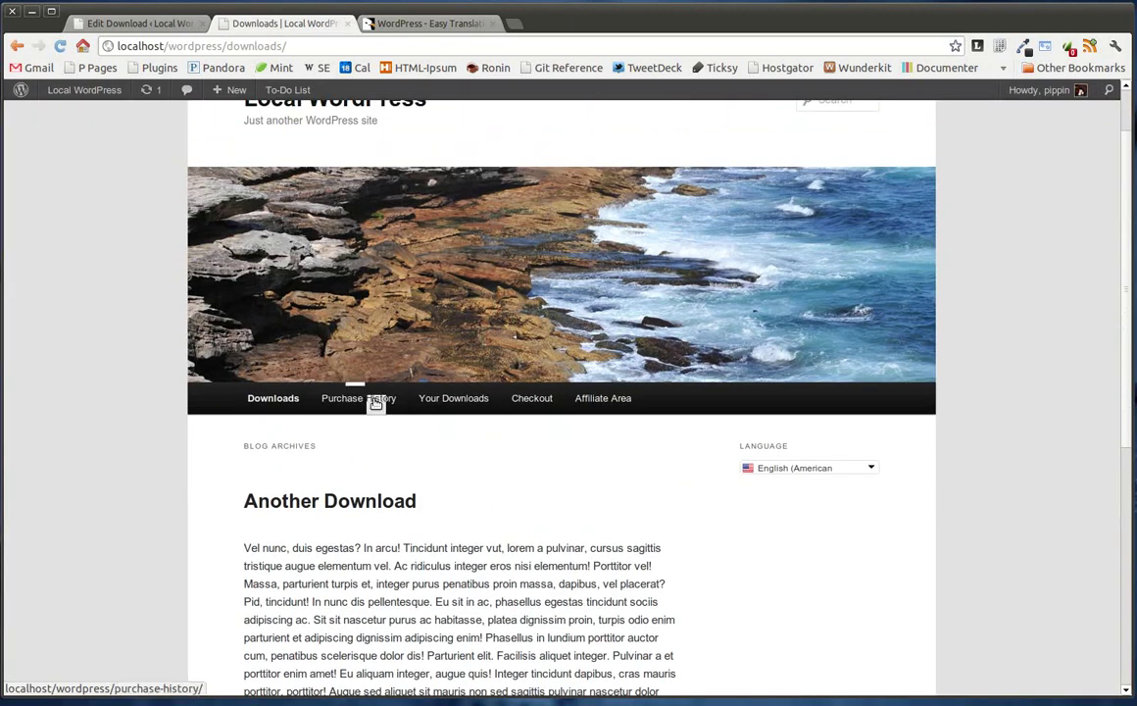
pyautogui.click(856, 470)
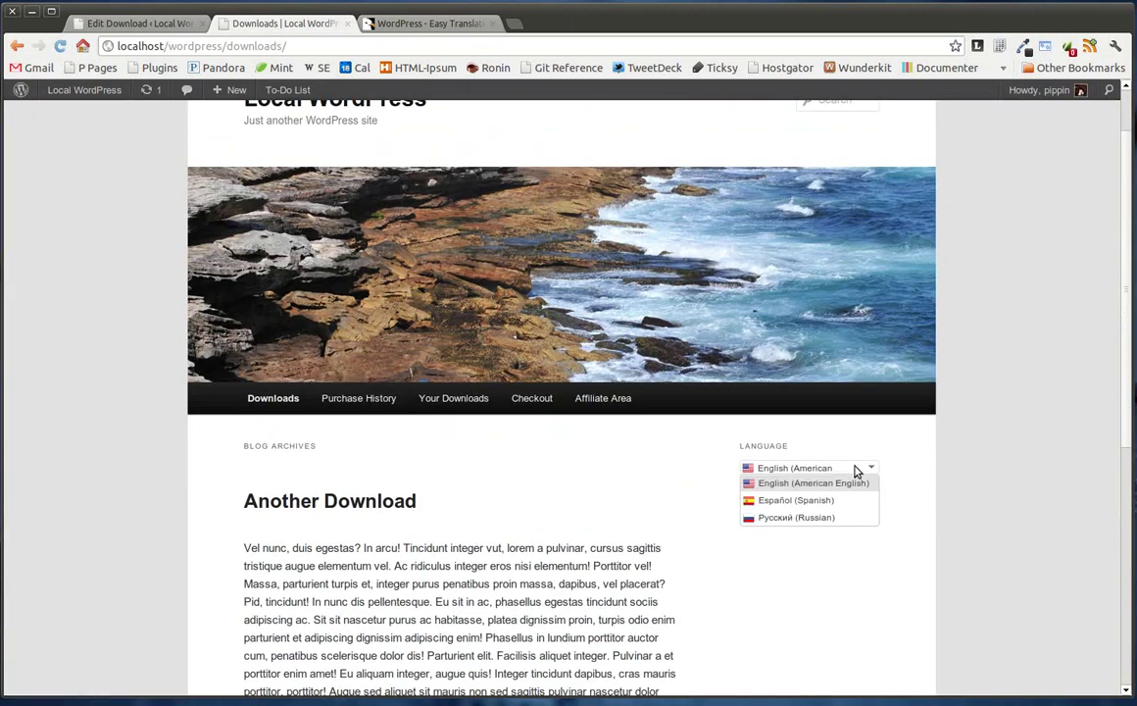
pyautogui.click(856, 470)
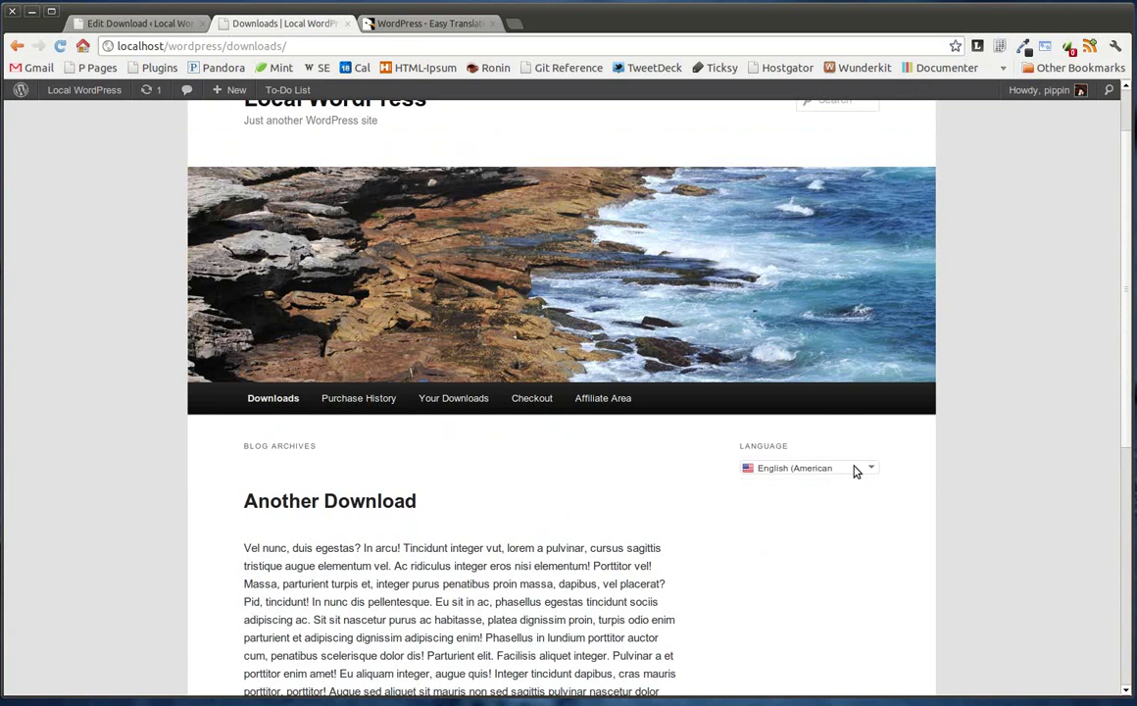
pyautogui.click(855, 471)
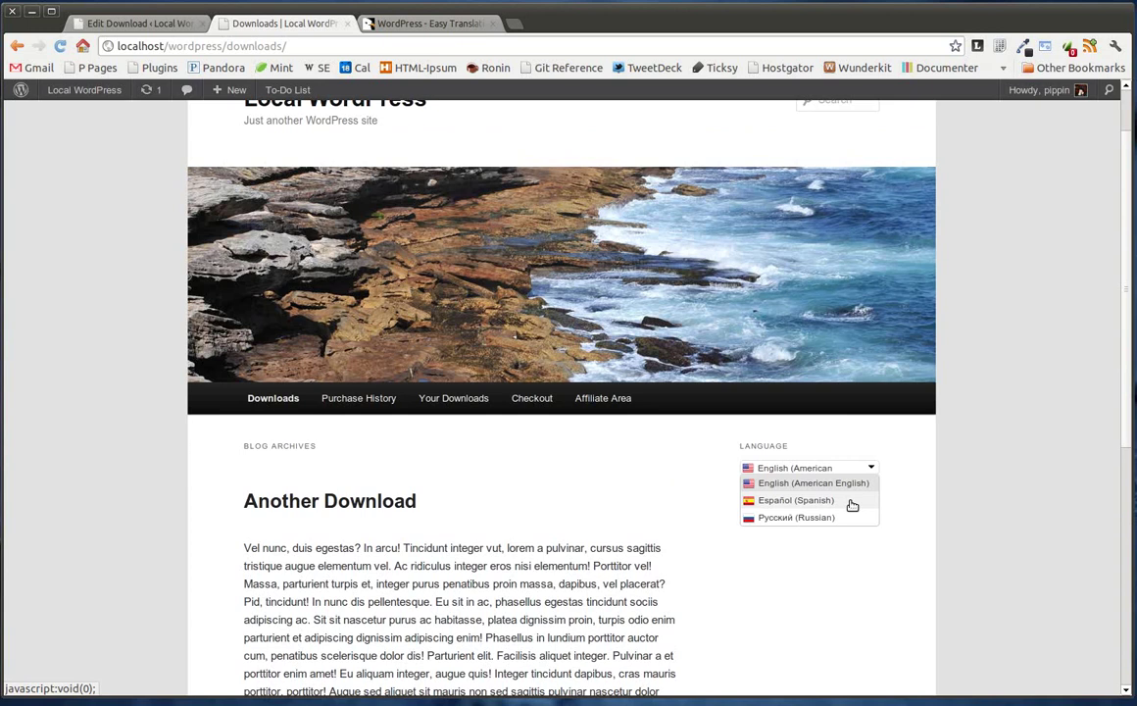
# Step: Switch the site to Español and review the 'Simple Notices Pro (Spanish)' post reading 'This is the Spanish version.'
pyautogui.click(796, 500)
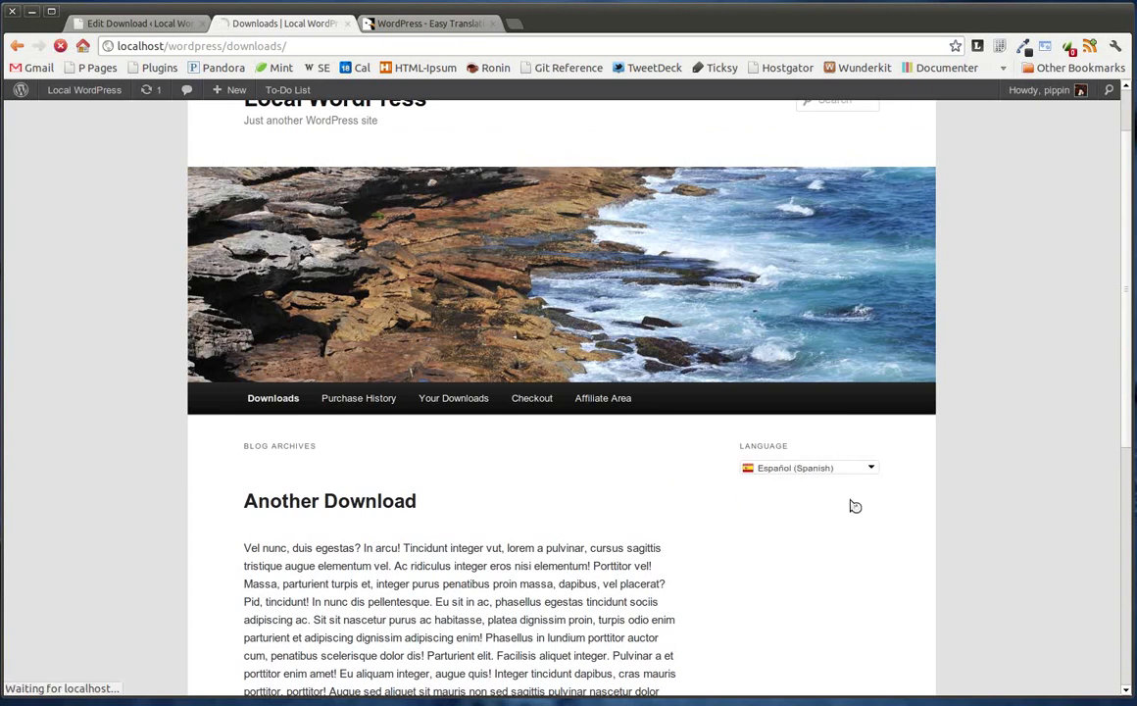
pyautogui.scroll(-3, 848, 503)
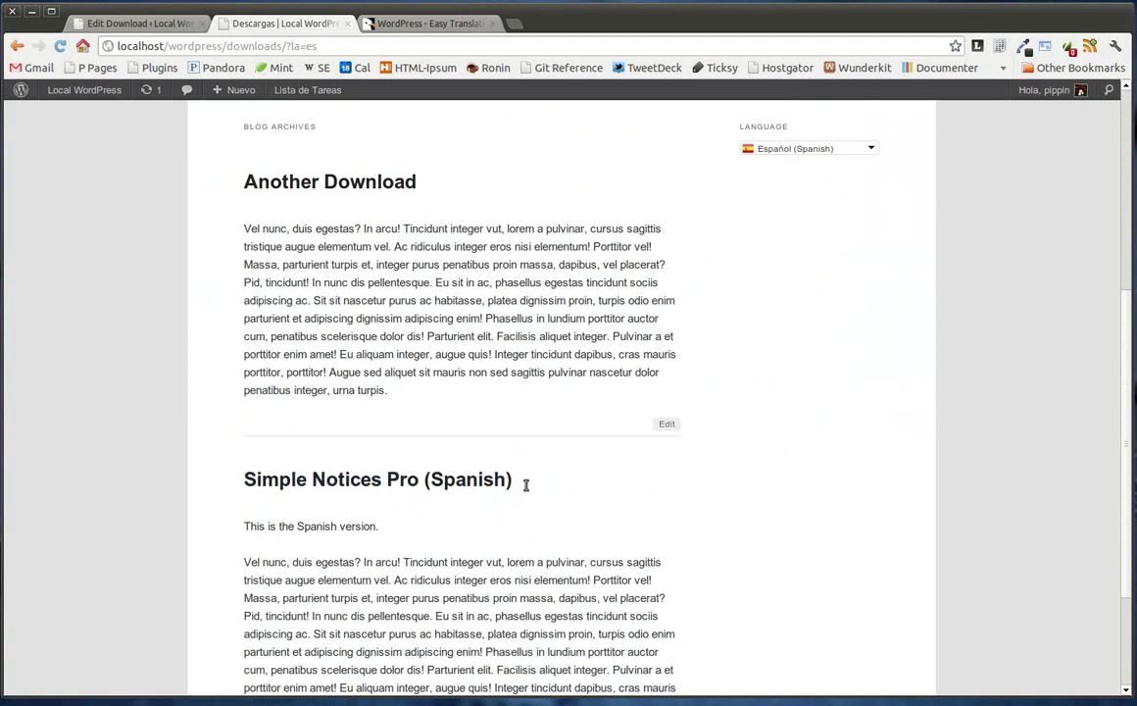
pyautogui.moveTo(526, 482); pyautogui.dragTo(508, 510)
pyautogui.click(458, 484)
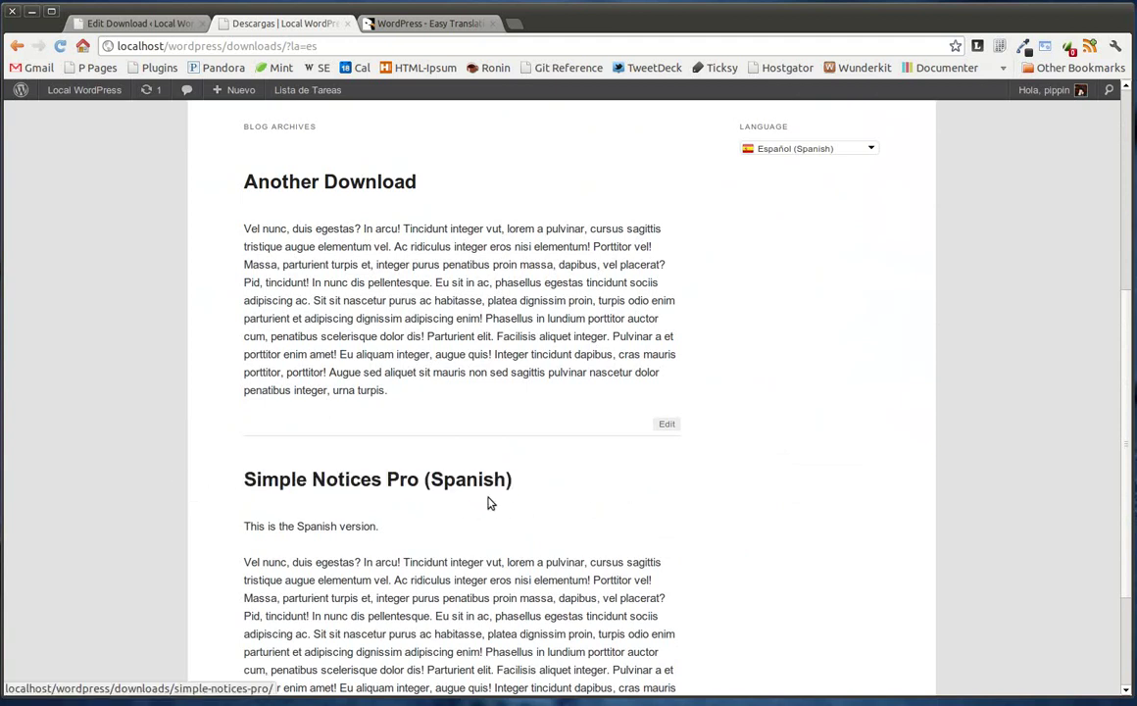
pyautogui.scroll(-3, 421, 461)
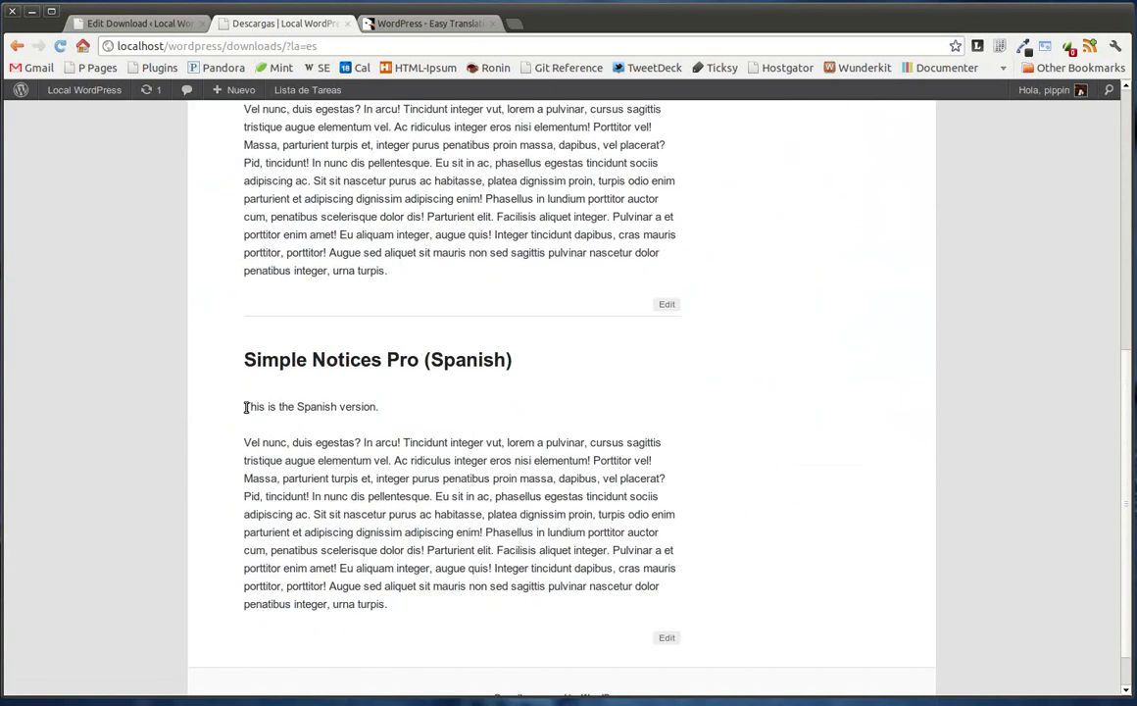
pyautogui.moveTo(244, 406); pyautogui.dragTo(392, 420)
pyautogui.click(392, 420)
# Step: Check the ?la=es parameter in the address, then open the Downloads (spanish) page and inspect its ?test URL
pyautogui.scroll(5, 517, 574)
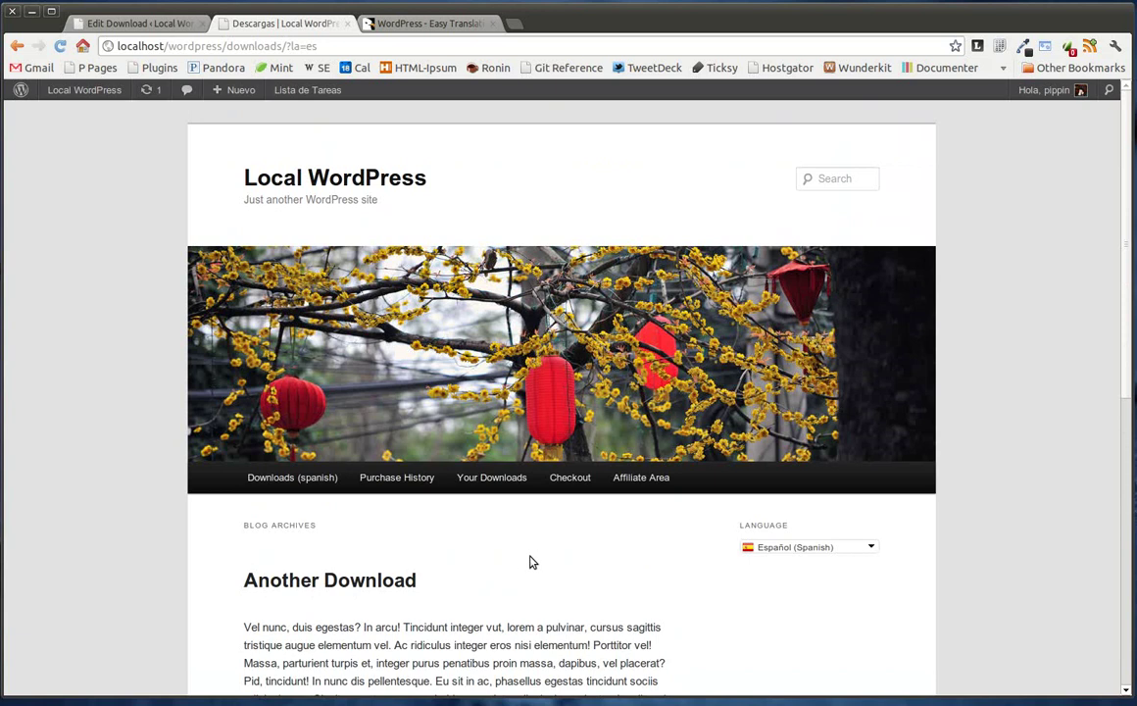
pyautogui.moveTo(329, 44); pyautogui.dragTo(285, 43)
pyautogui.click(331, 44)
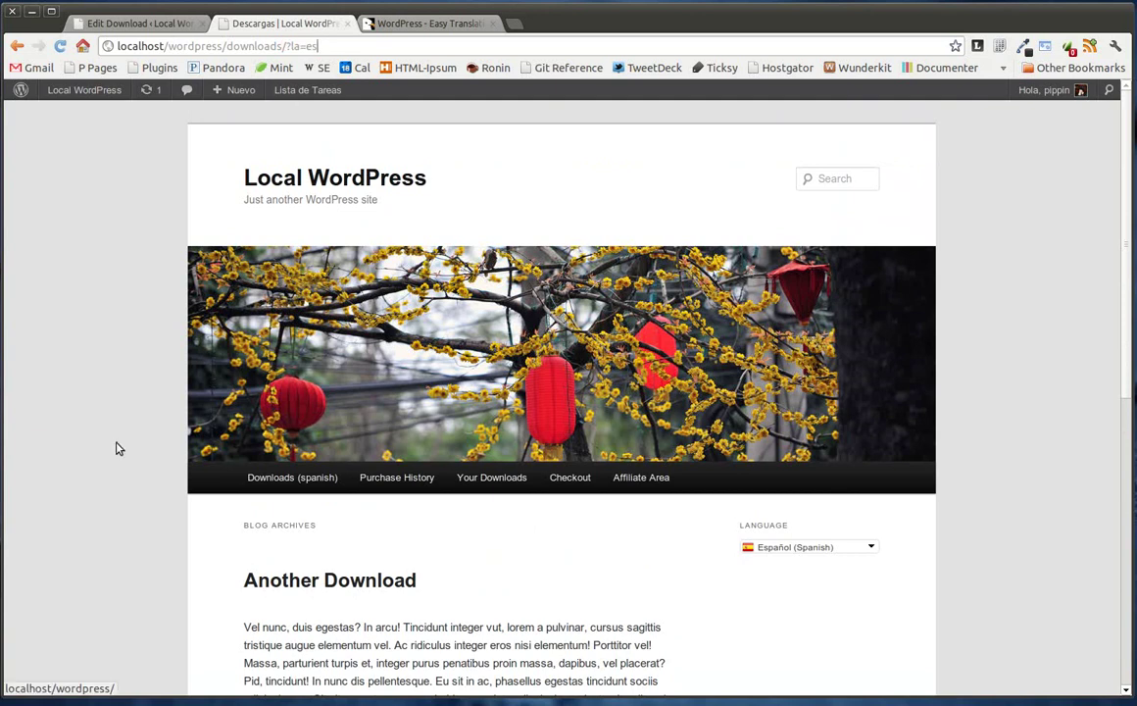
pyautogui.scroll(-2, 107, 472)
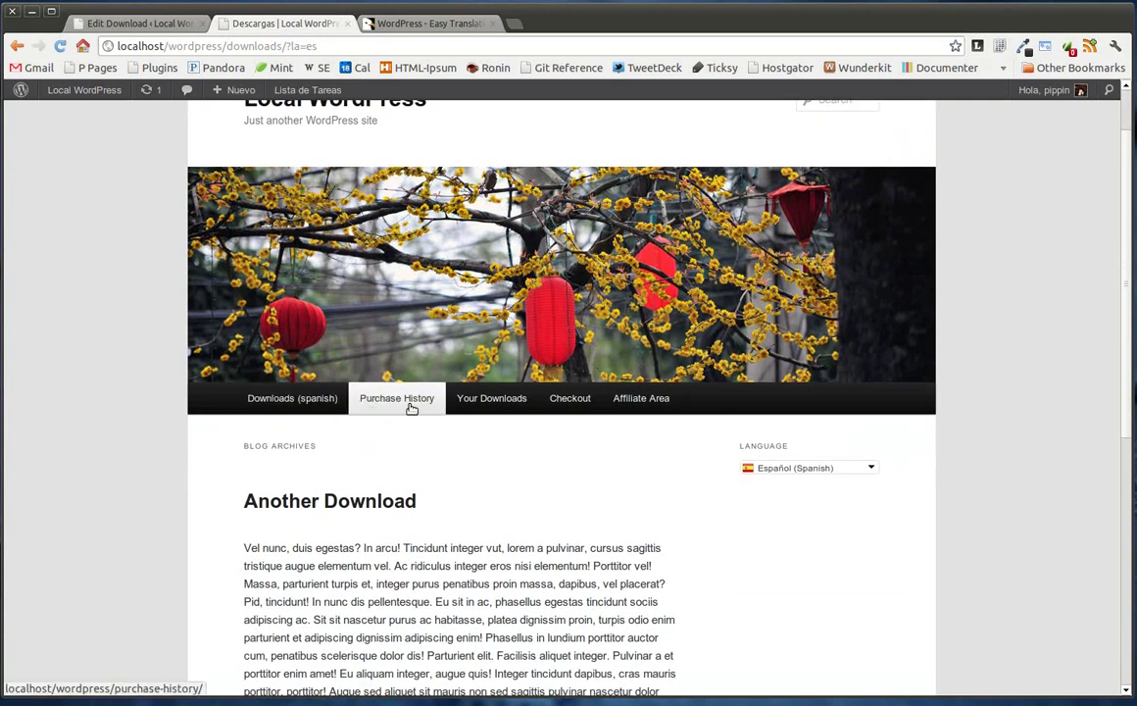
pyautogui.click(297, 408)
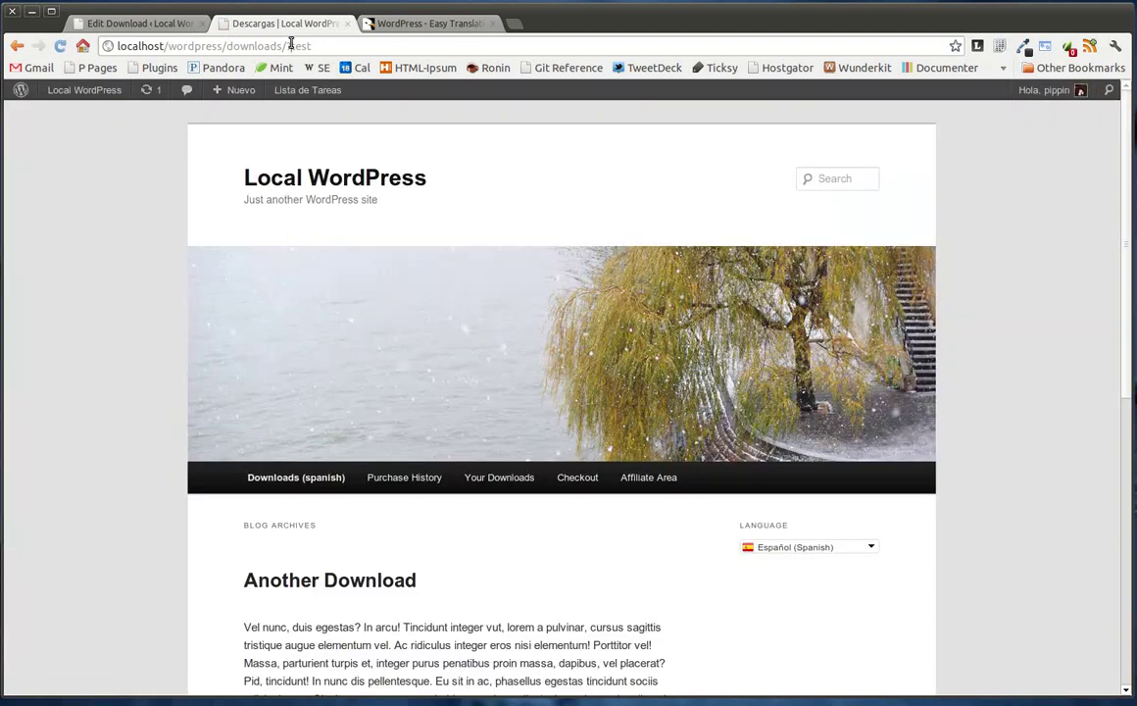
pyautogui.moveTo(291, 45); pyautogui.dragTo(328, 43)
pyautogui.click(330, 46)
# Step: Switch the site back to English, view the English Downloads page, and return to the download editing page
pyautogui.click(838, 549)
pyautogui.click(824, 565)
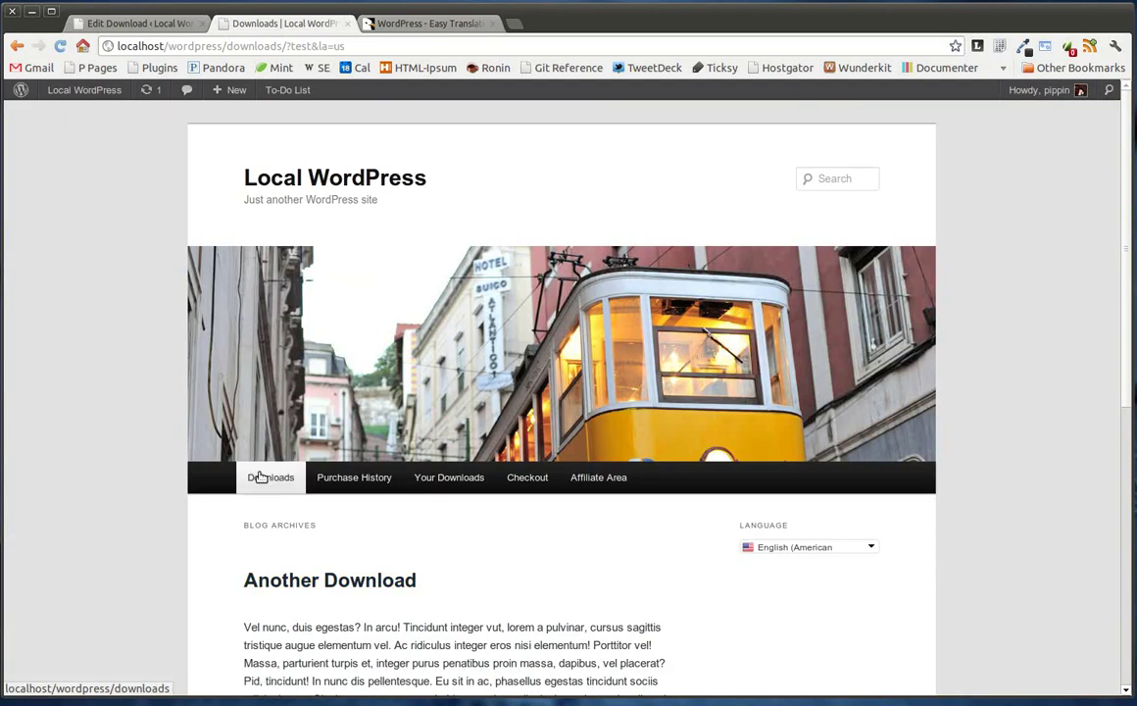
pyautogui.click(258, 478)
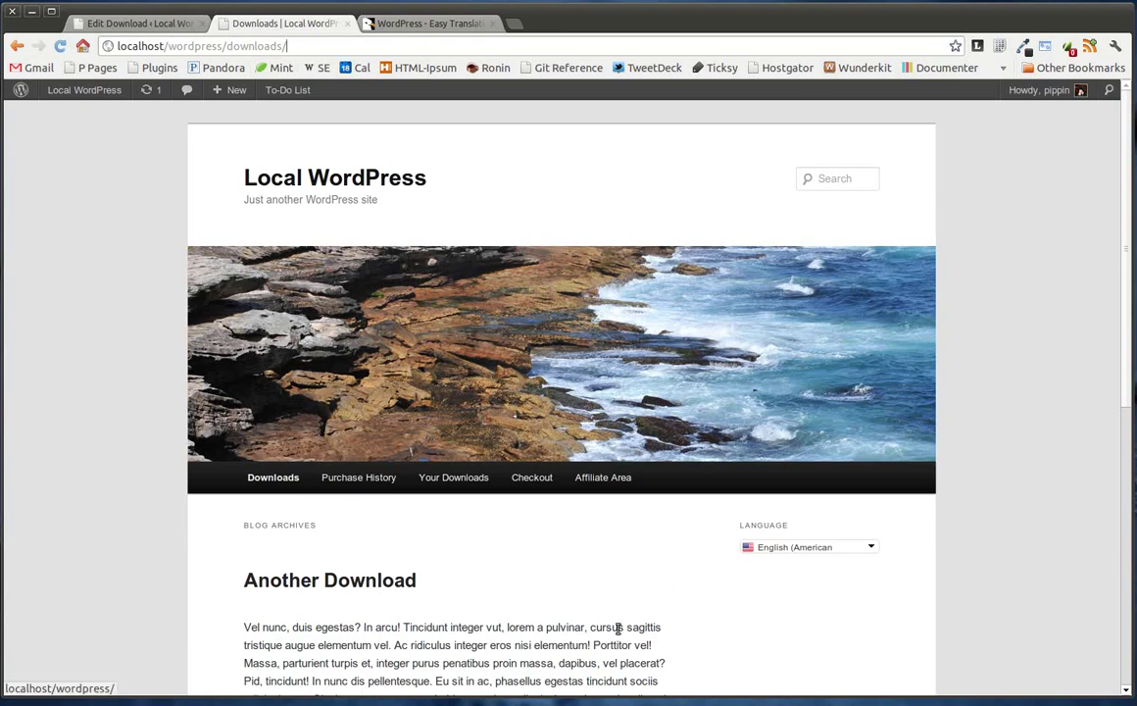
pyautogui.click(147, 23)
pyautogui.scroll(-3, 71, 628)
# Step: Open ETM Settings > Get Started, then switch to the tab with the Easy Translation Manager CodeCanyon listing
pyautogui.click(64, 530)
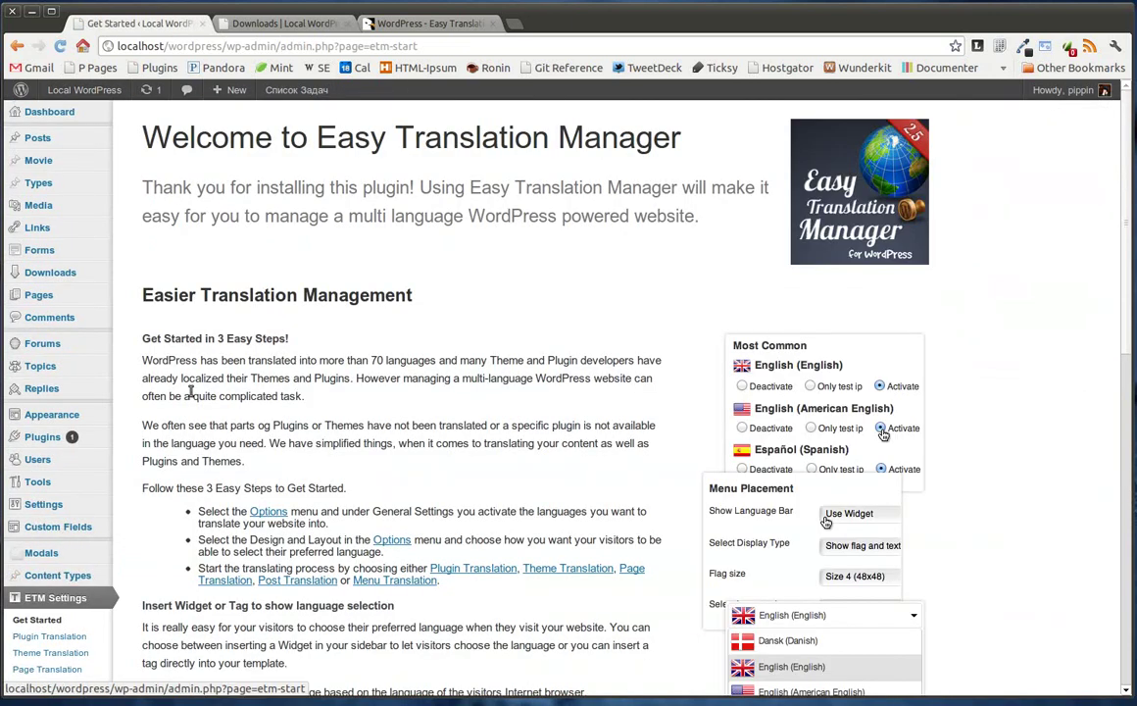
pyautogui.click(399, 23)
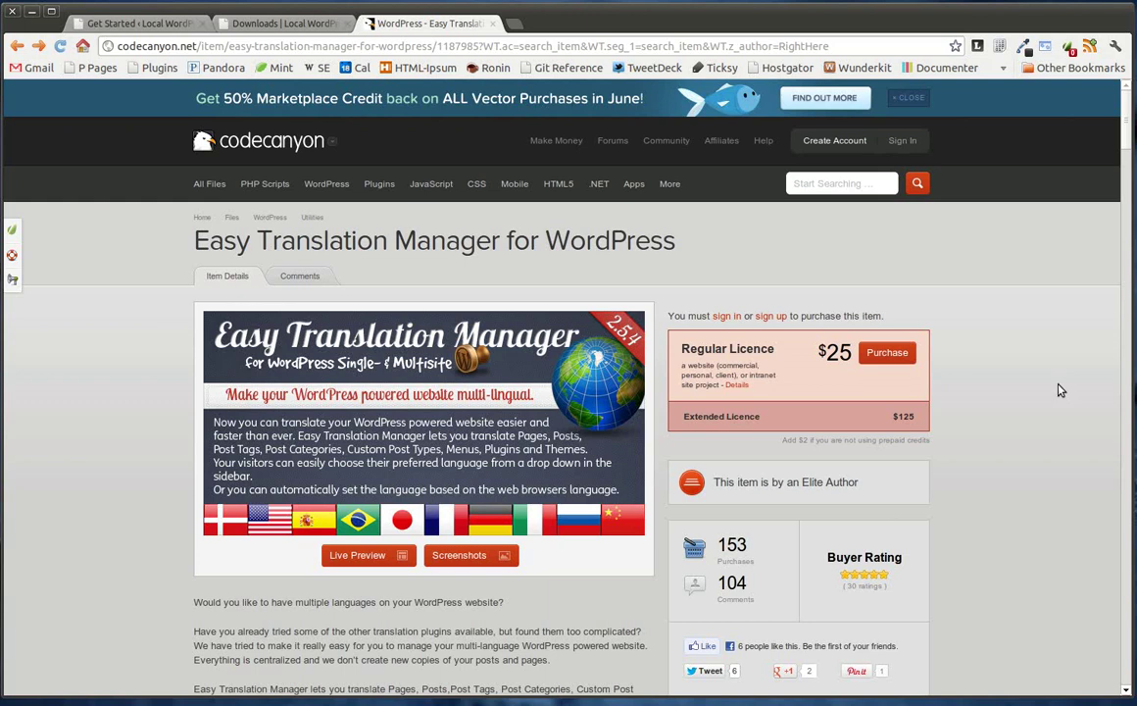
pyautogui.scroll(-3, 1059, 390)
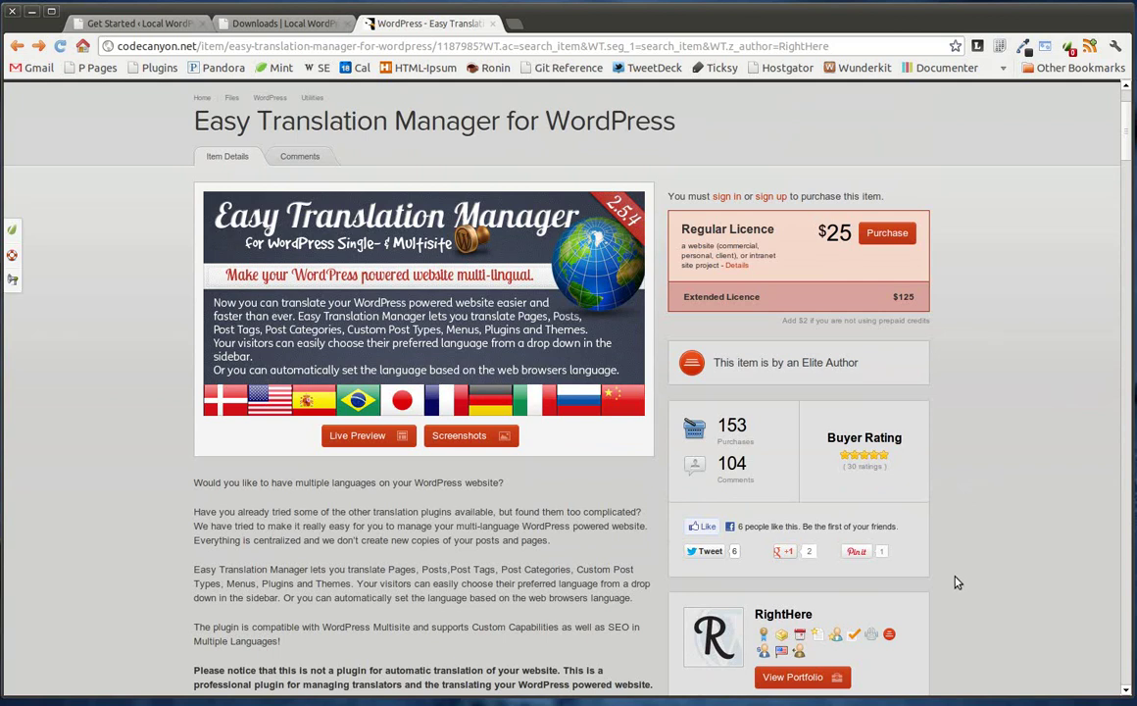
pyautogui.scroll(2, 950, 580)
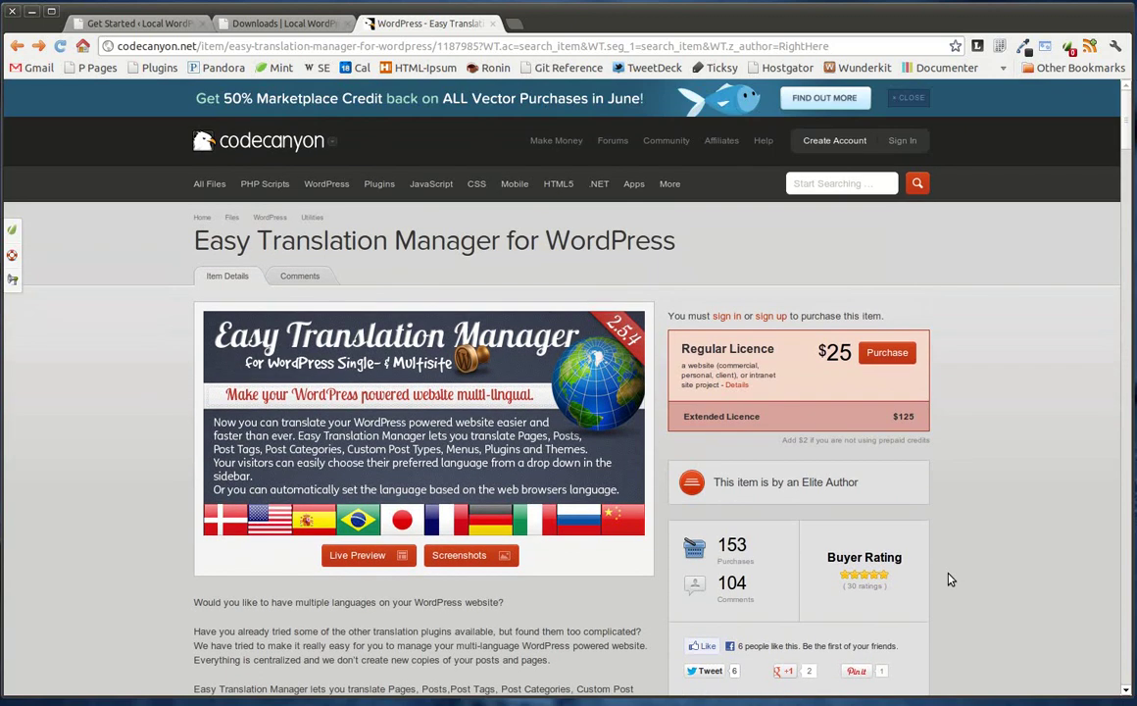